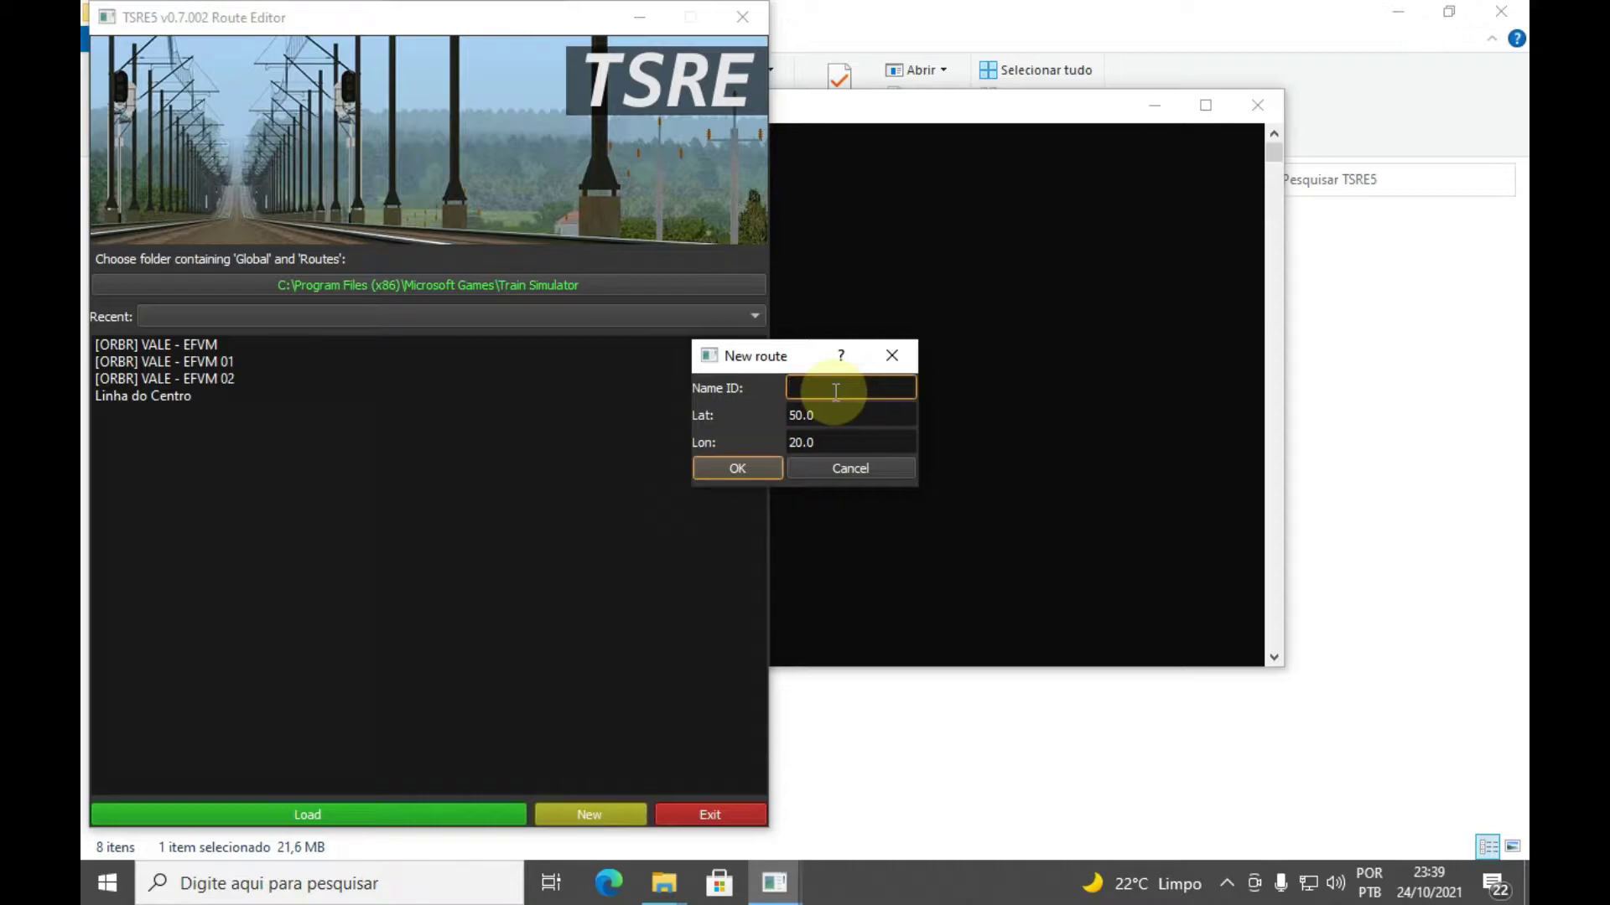
Create a new route with the name ID TESTE and set its display name to ROTA DA LINHA DO CENTRO
{"action": "type", "text": "TESTE"}
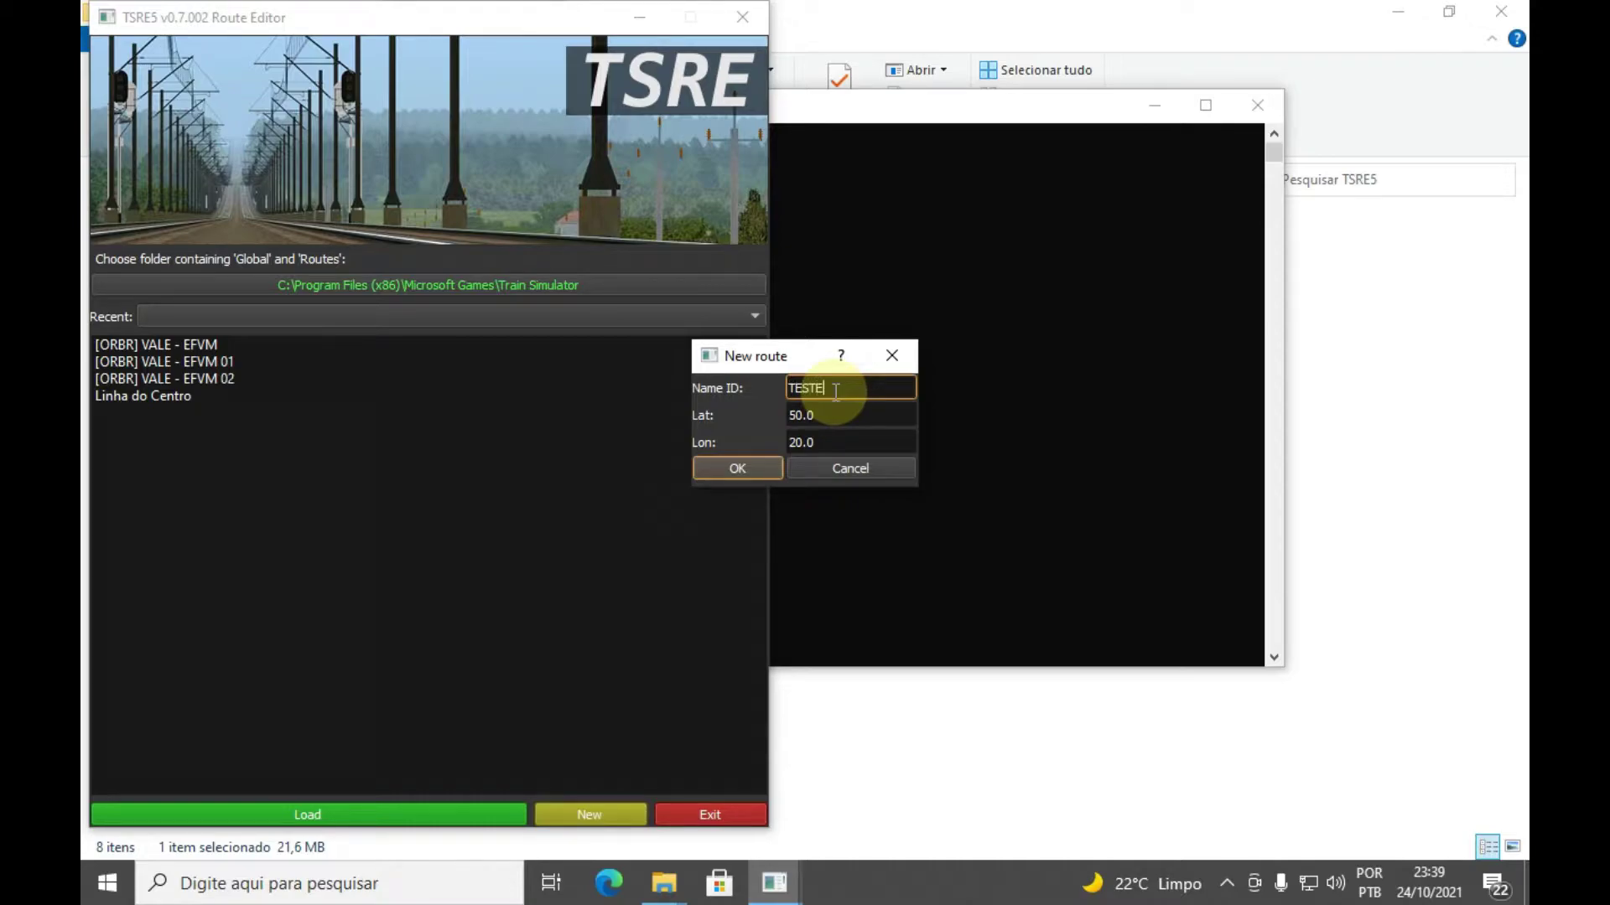
{"action": "left_click", "coordinate": [756, 465]}
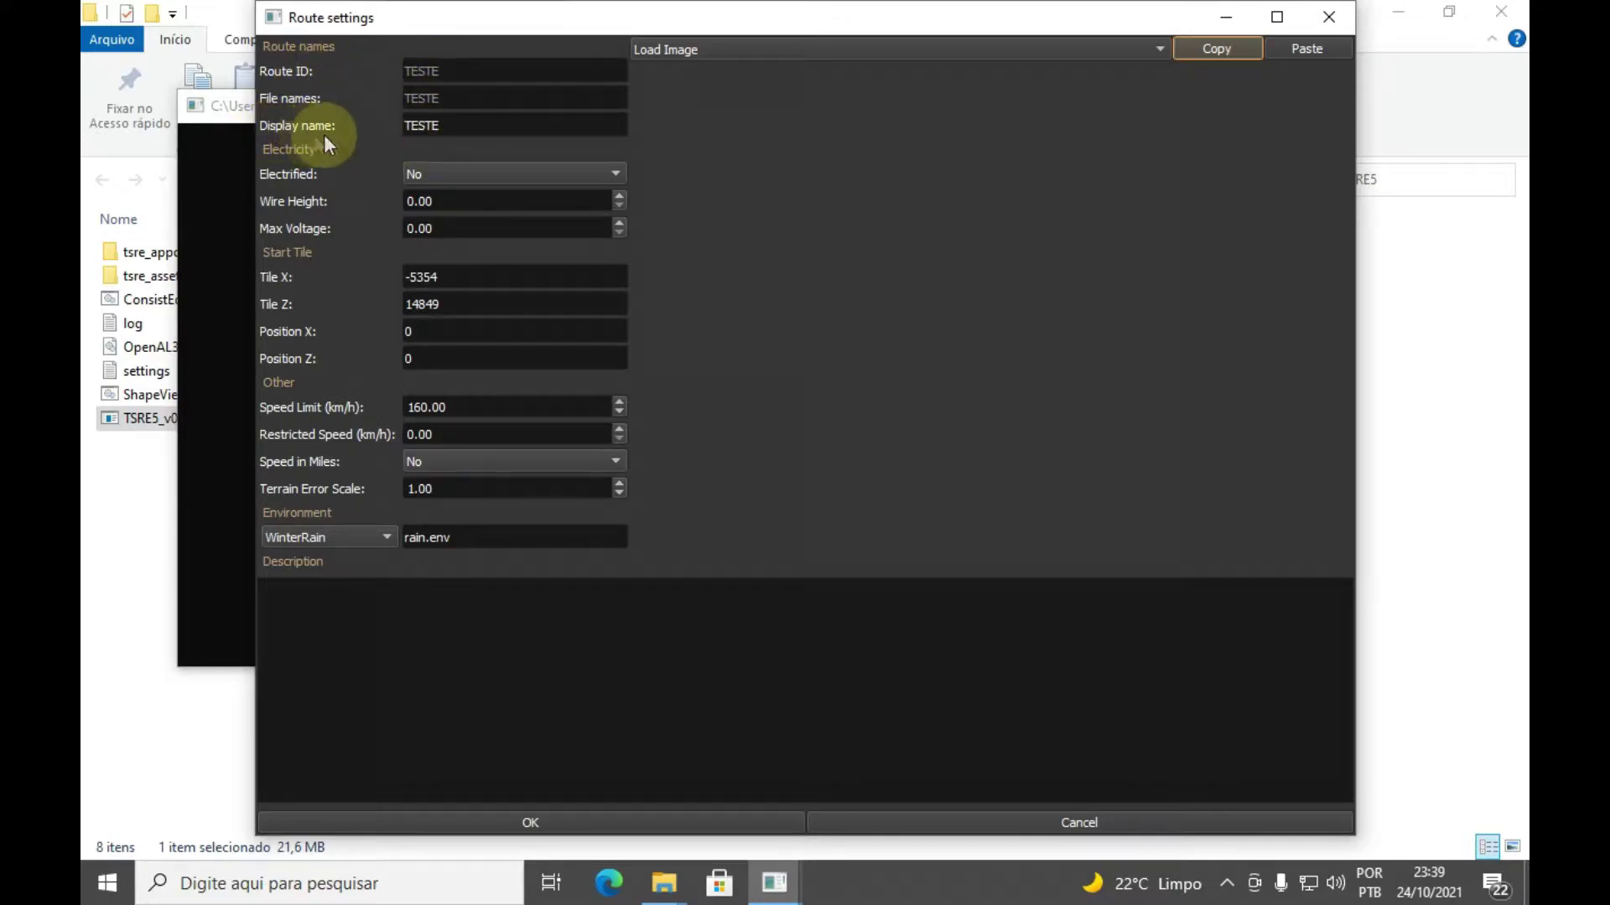
{"action": "double_click", "coordinate": [455, 126]}
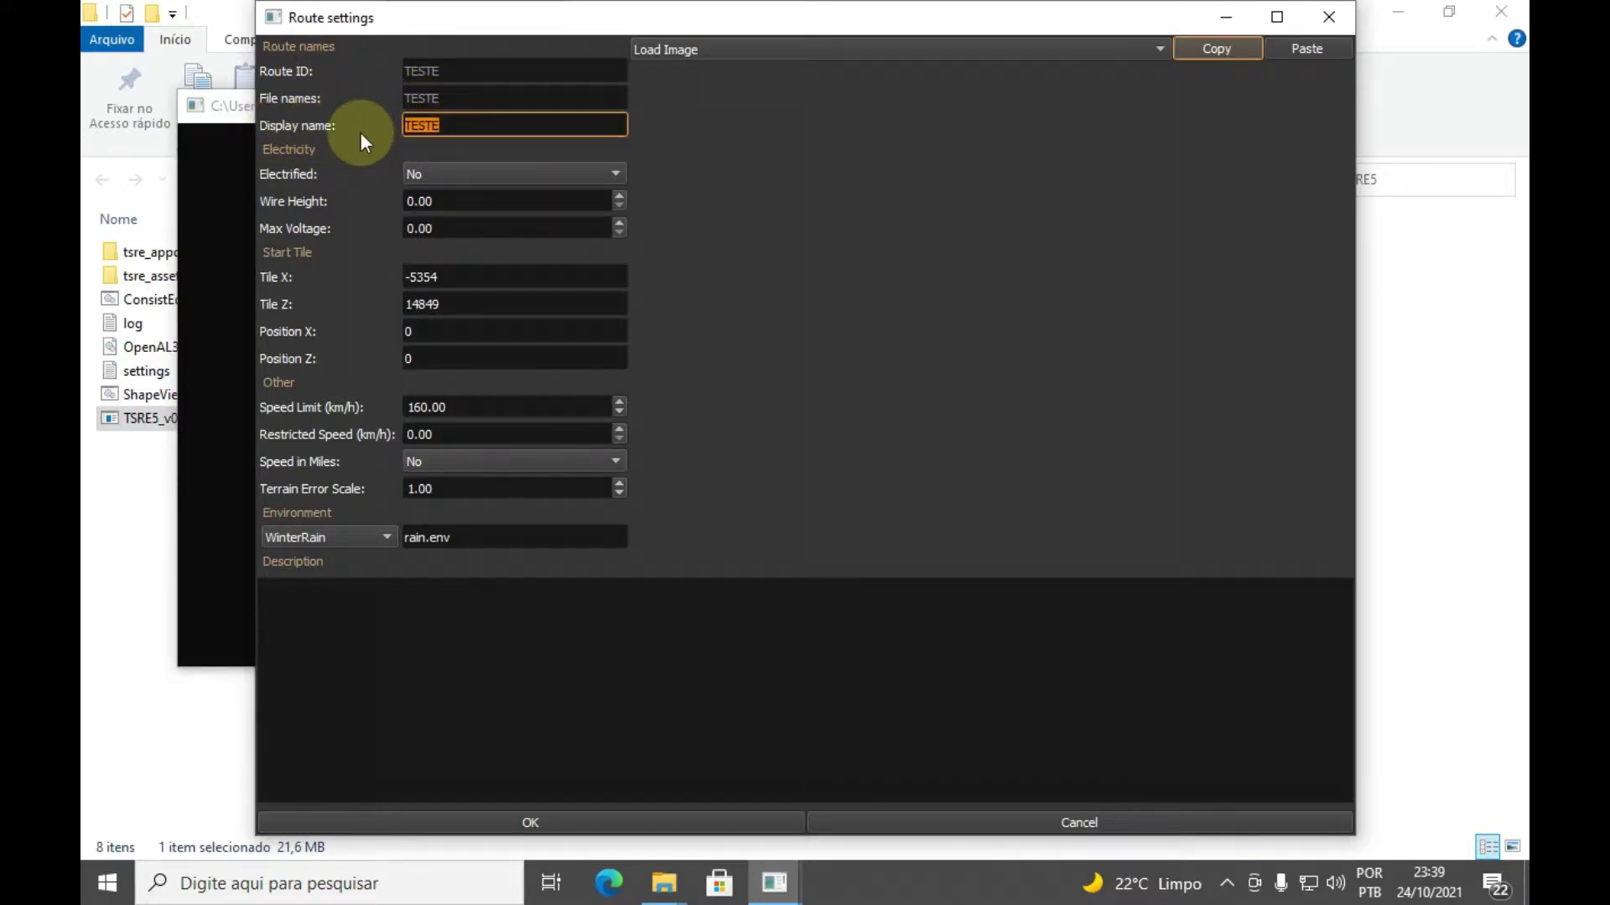
{"action": "type", "text": "ROTA DA LINHA DO CENTRO"}
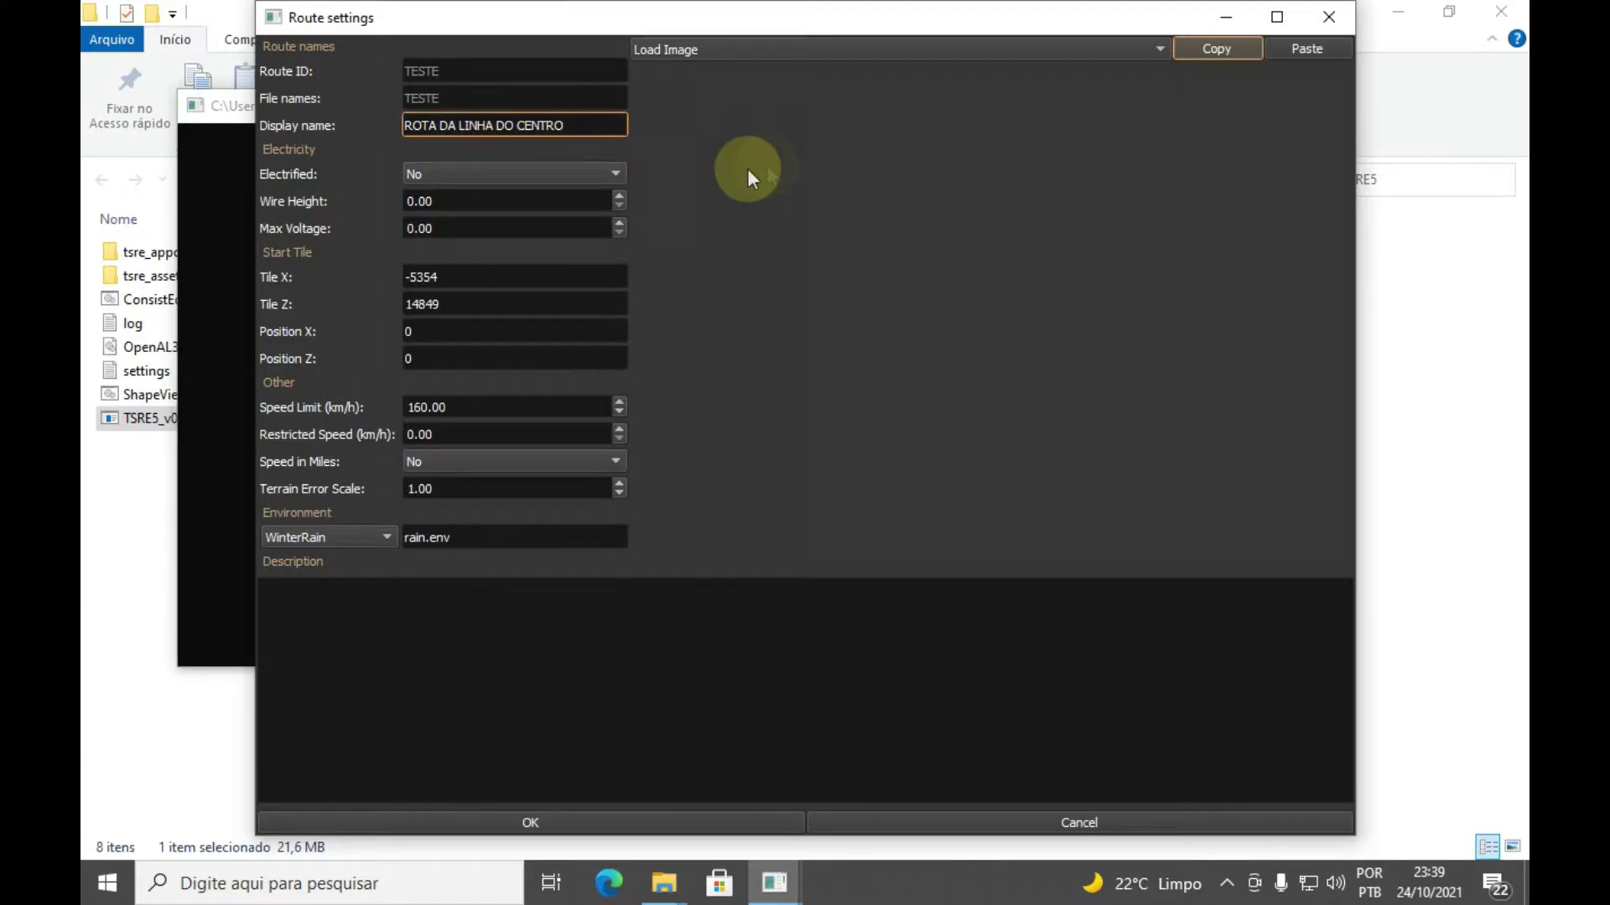
Examine the route's electrification options, wire height, maximum voltage, start tile coordinates and start position fields
{"action": "left_click", "coordinate": [445, 173]}
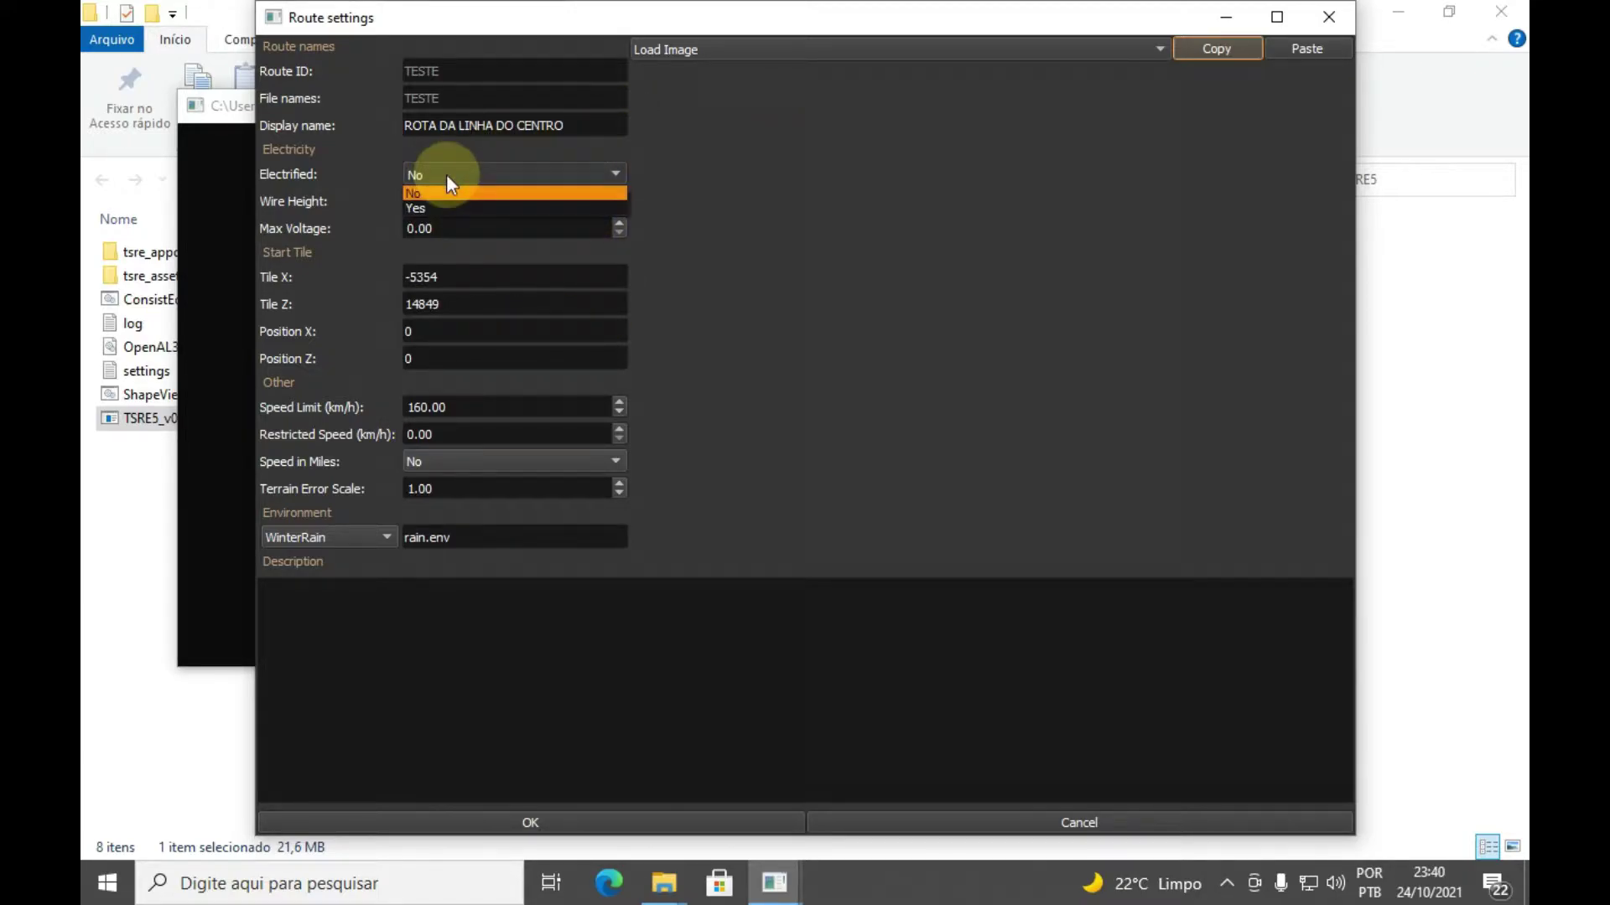
{"action": "left_click", "coordinate": [444, 193]}
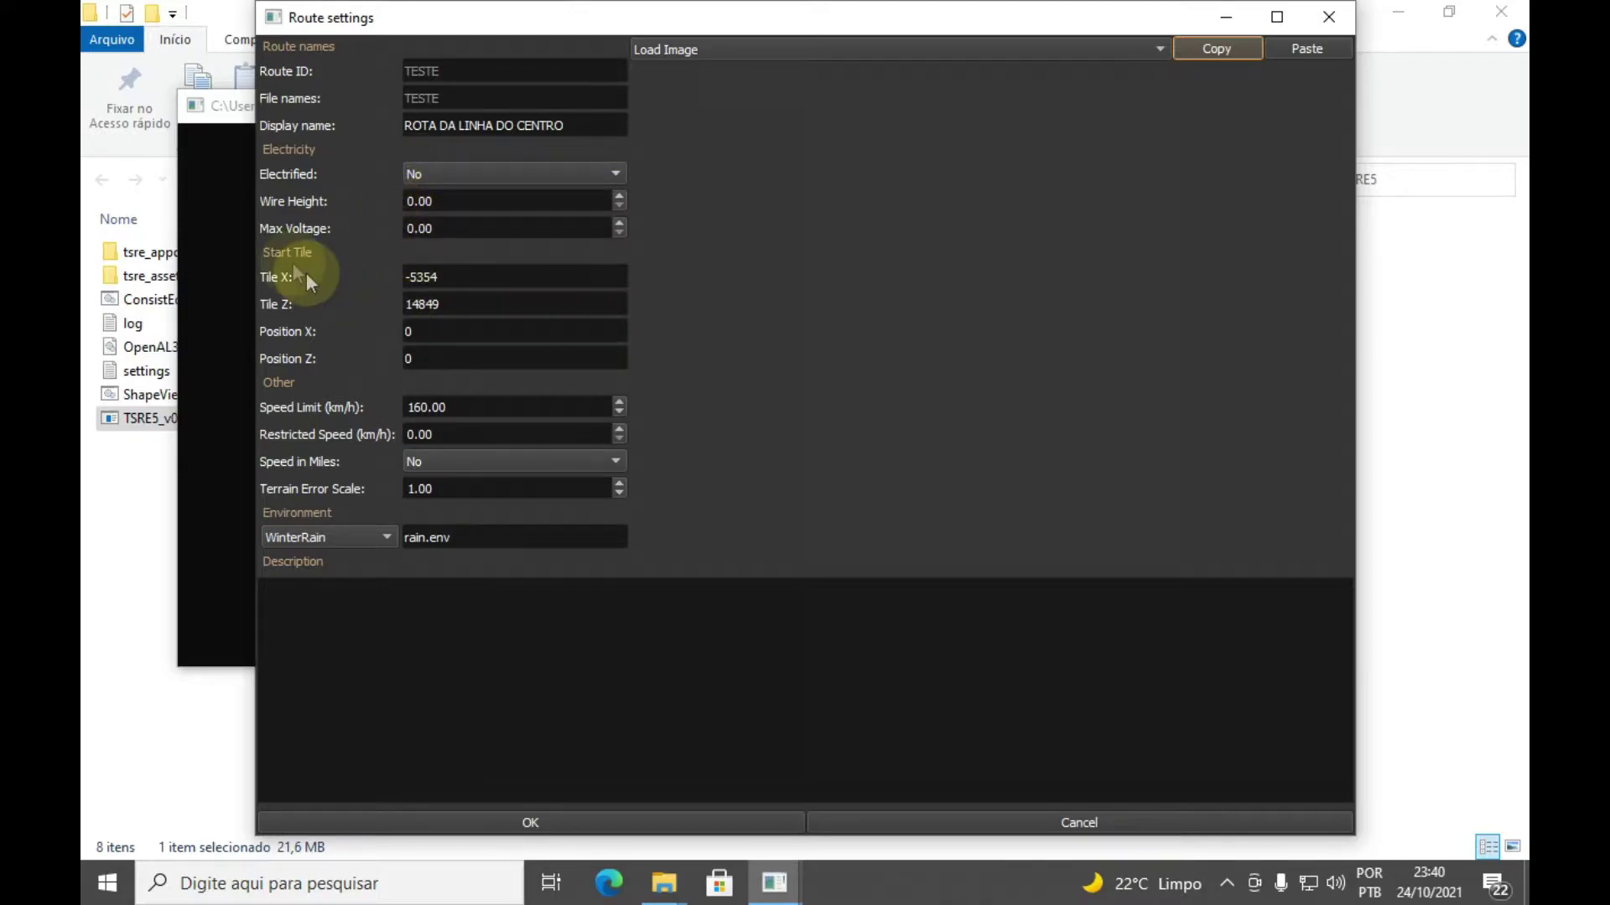
{"action": "left_click_drag", "start_coordinate": [453, 201], "coordinate": [403, 201]}
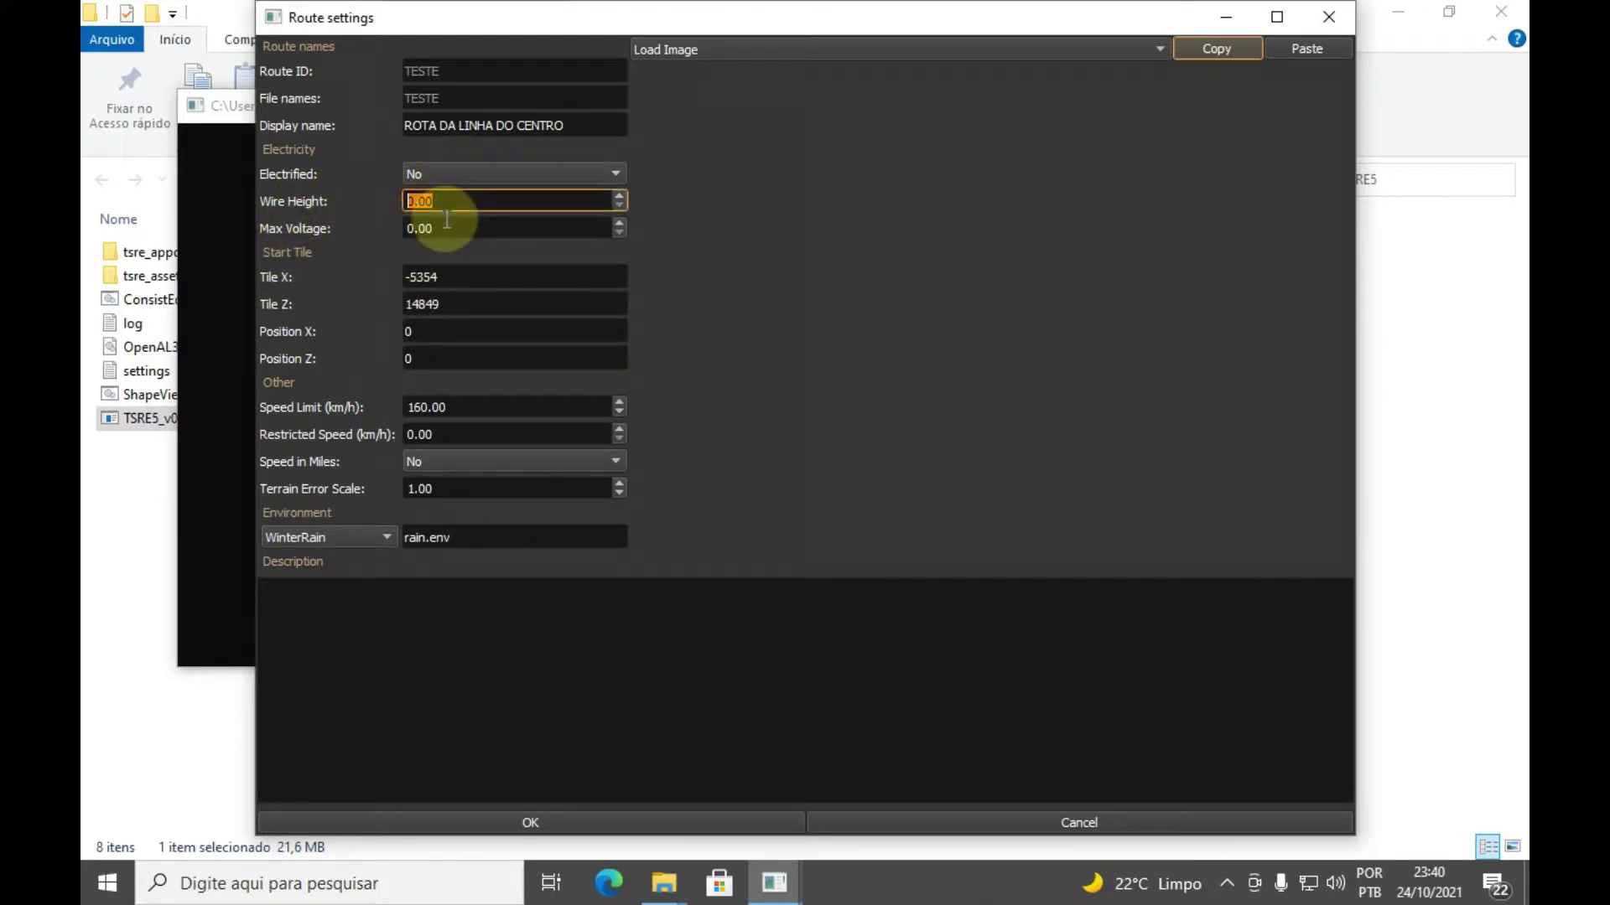
{"action": "key", "text": "Tab"}
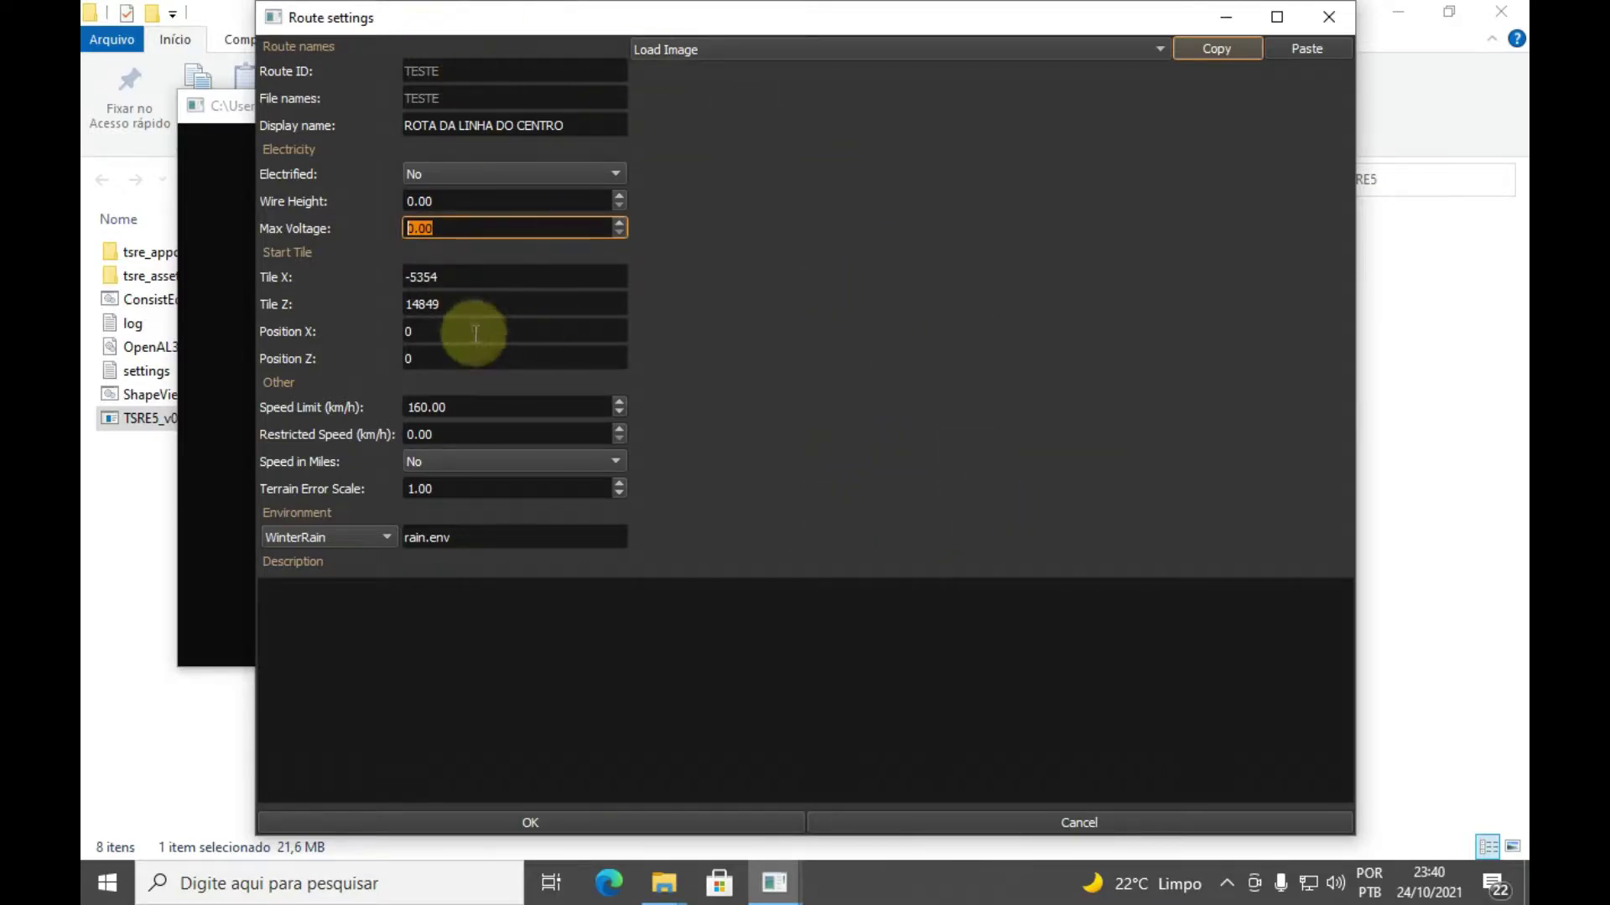
{"action": "left_click", "coordinate": [471, 307]}
{"action": "left_click", "coordinate": [479, 279]}
{"action": "key", "text": "Tab"}
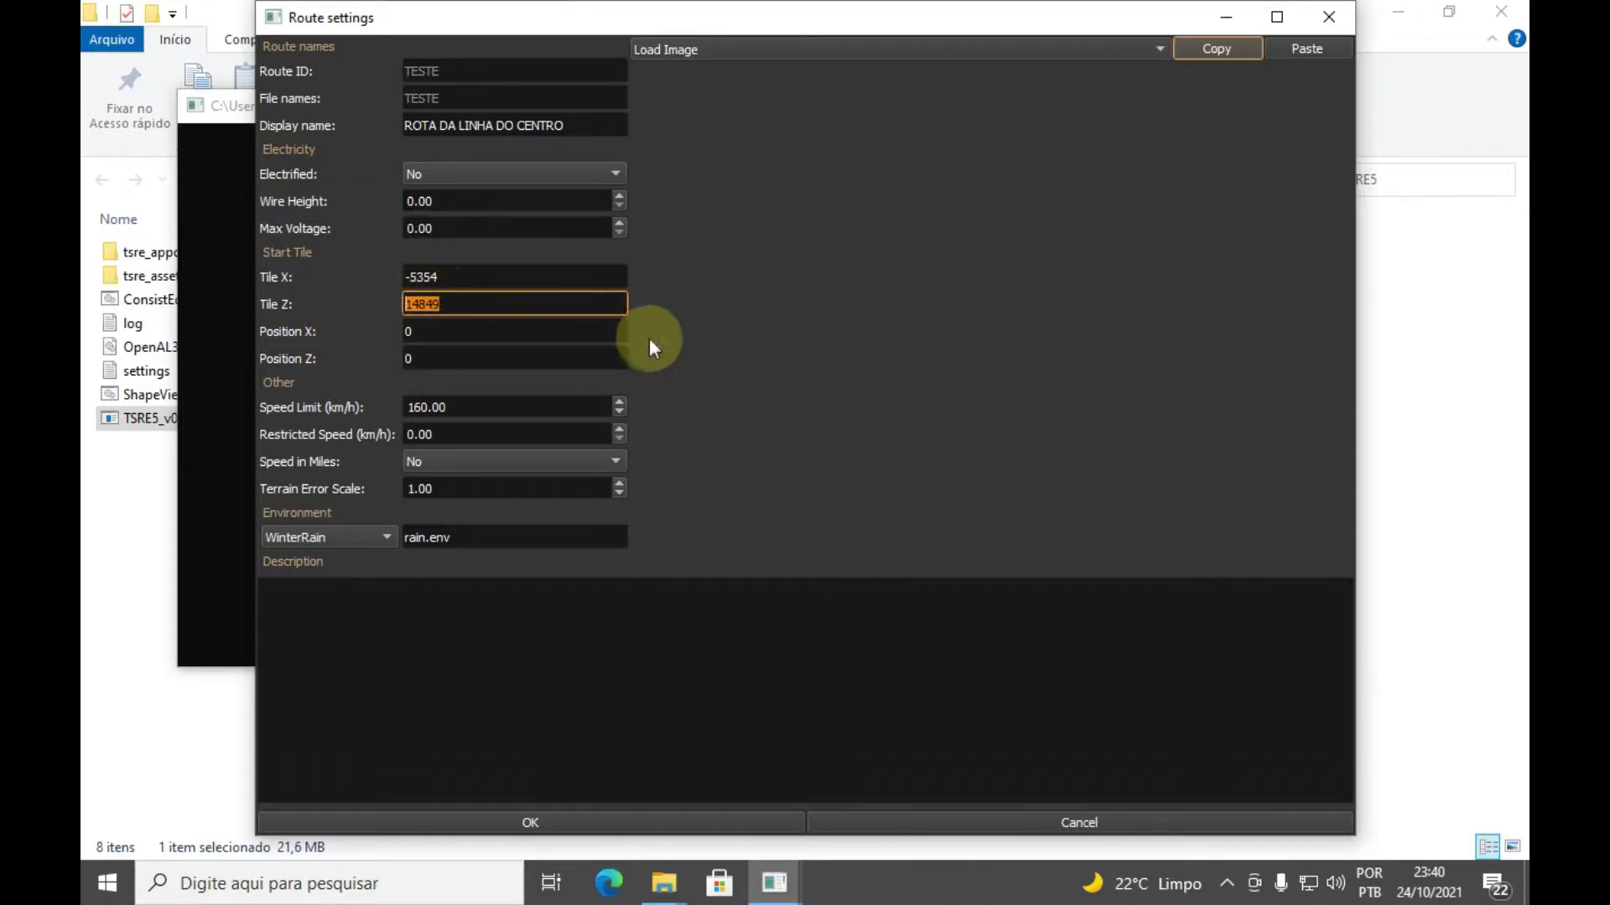
{"action": "left_click", "coordinate": [480, 277]}
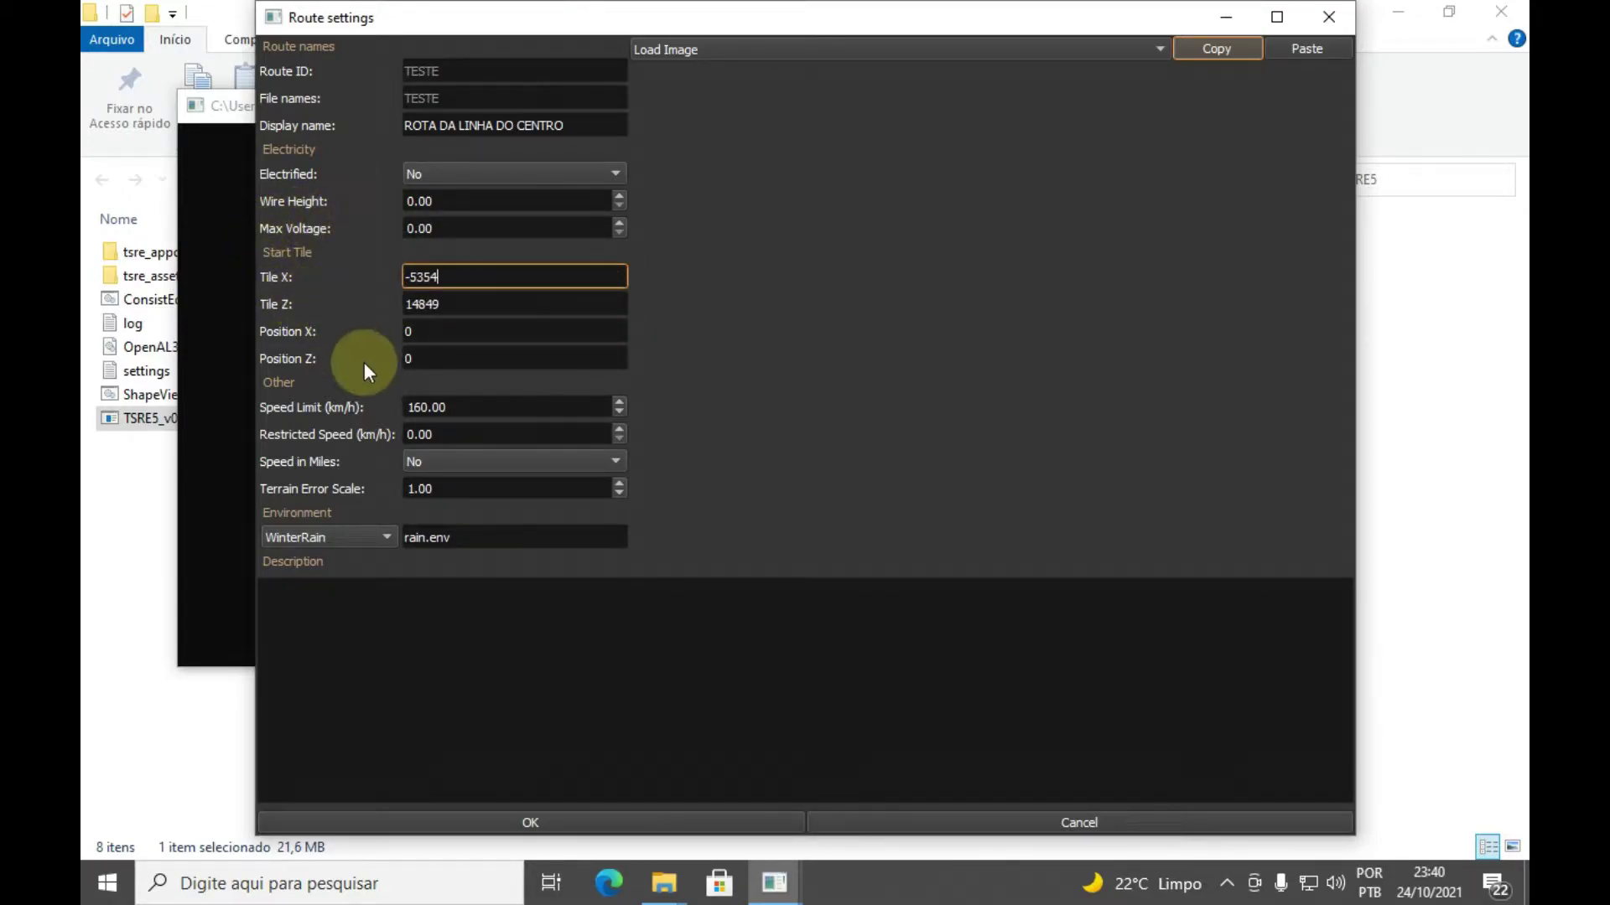
{"action": "triple_click", "coordinate": [444, 280]}
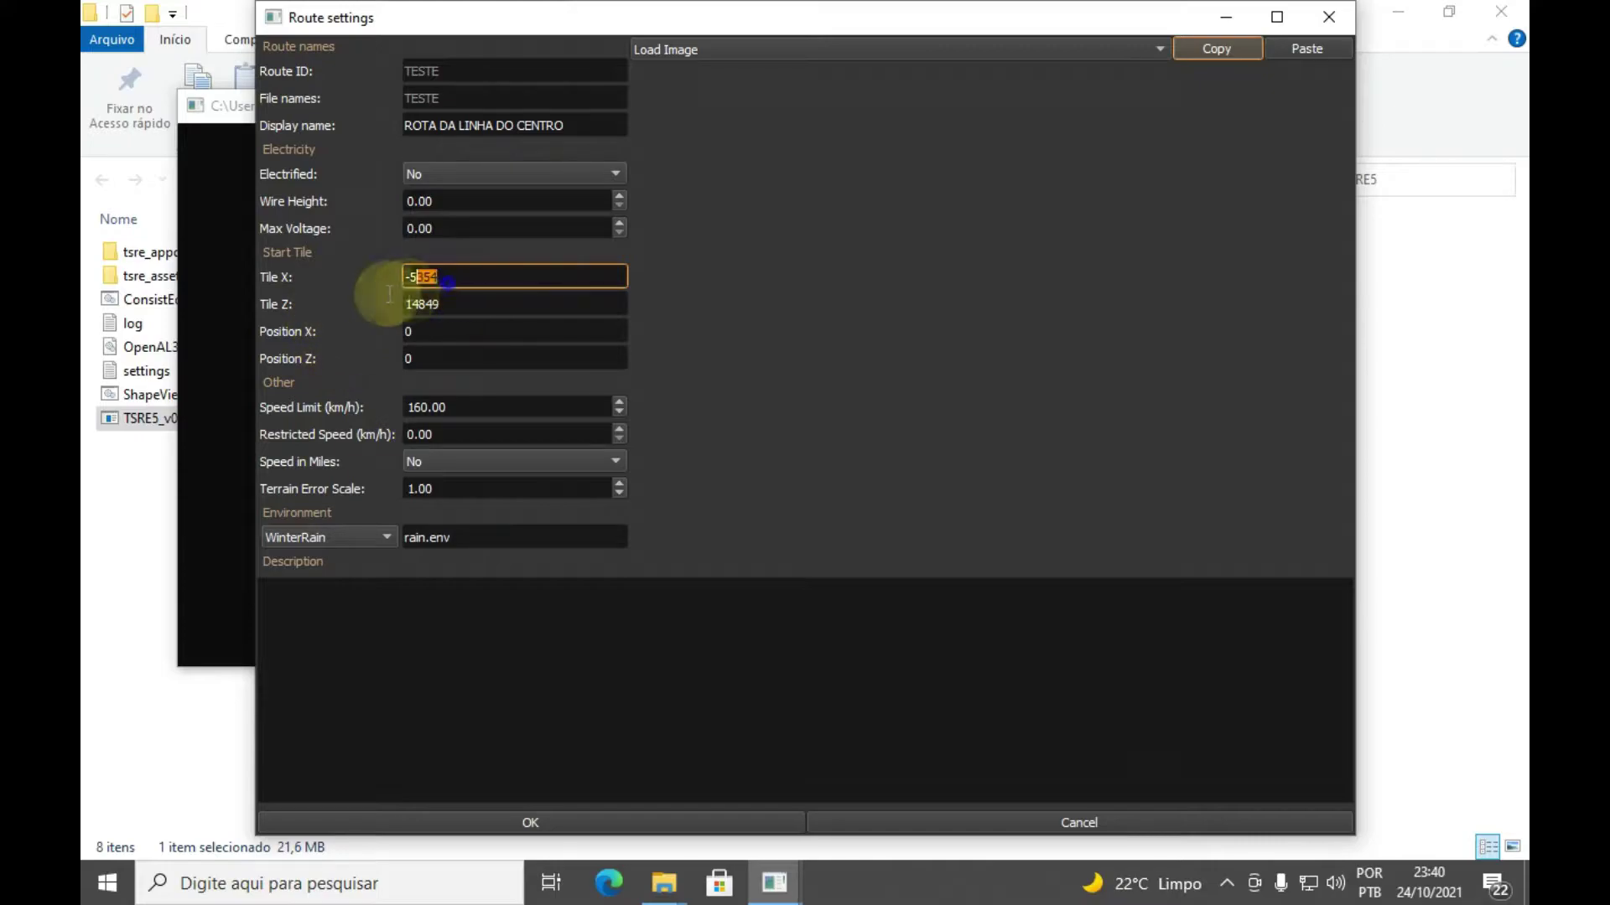
{"action": "left_click", "coordinate": [489, 306]}
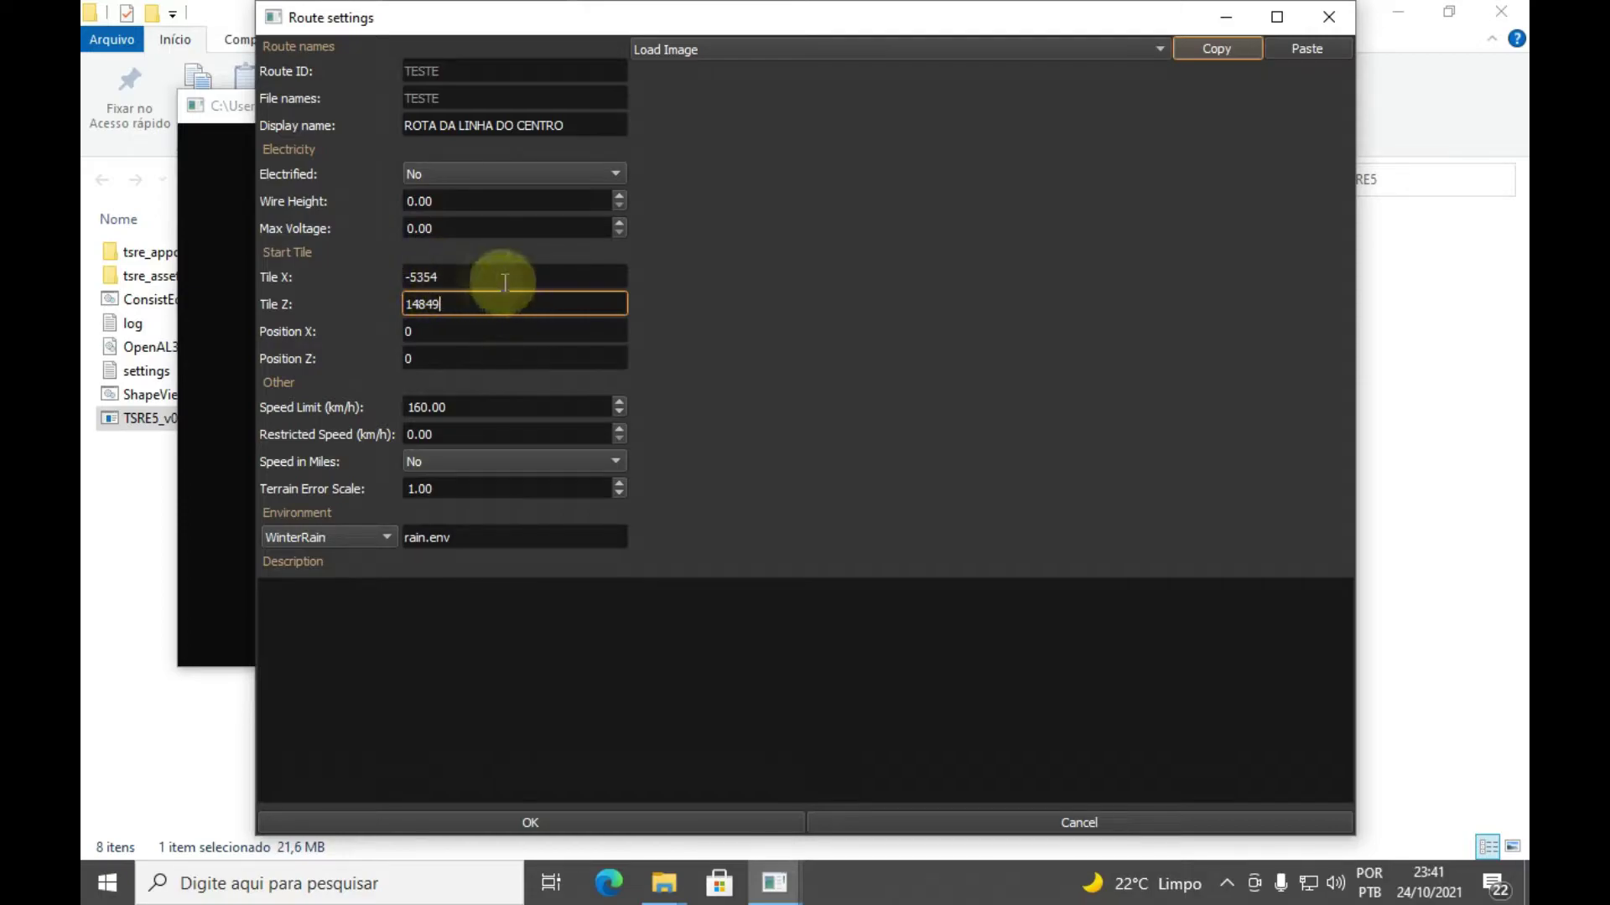
{"action": "key", "text": "Tab"}
{"action": "left_click", "coordinate": [439, 359]}
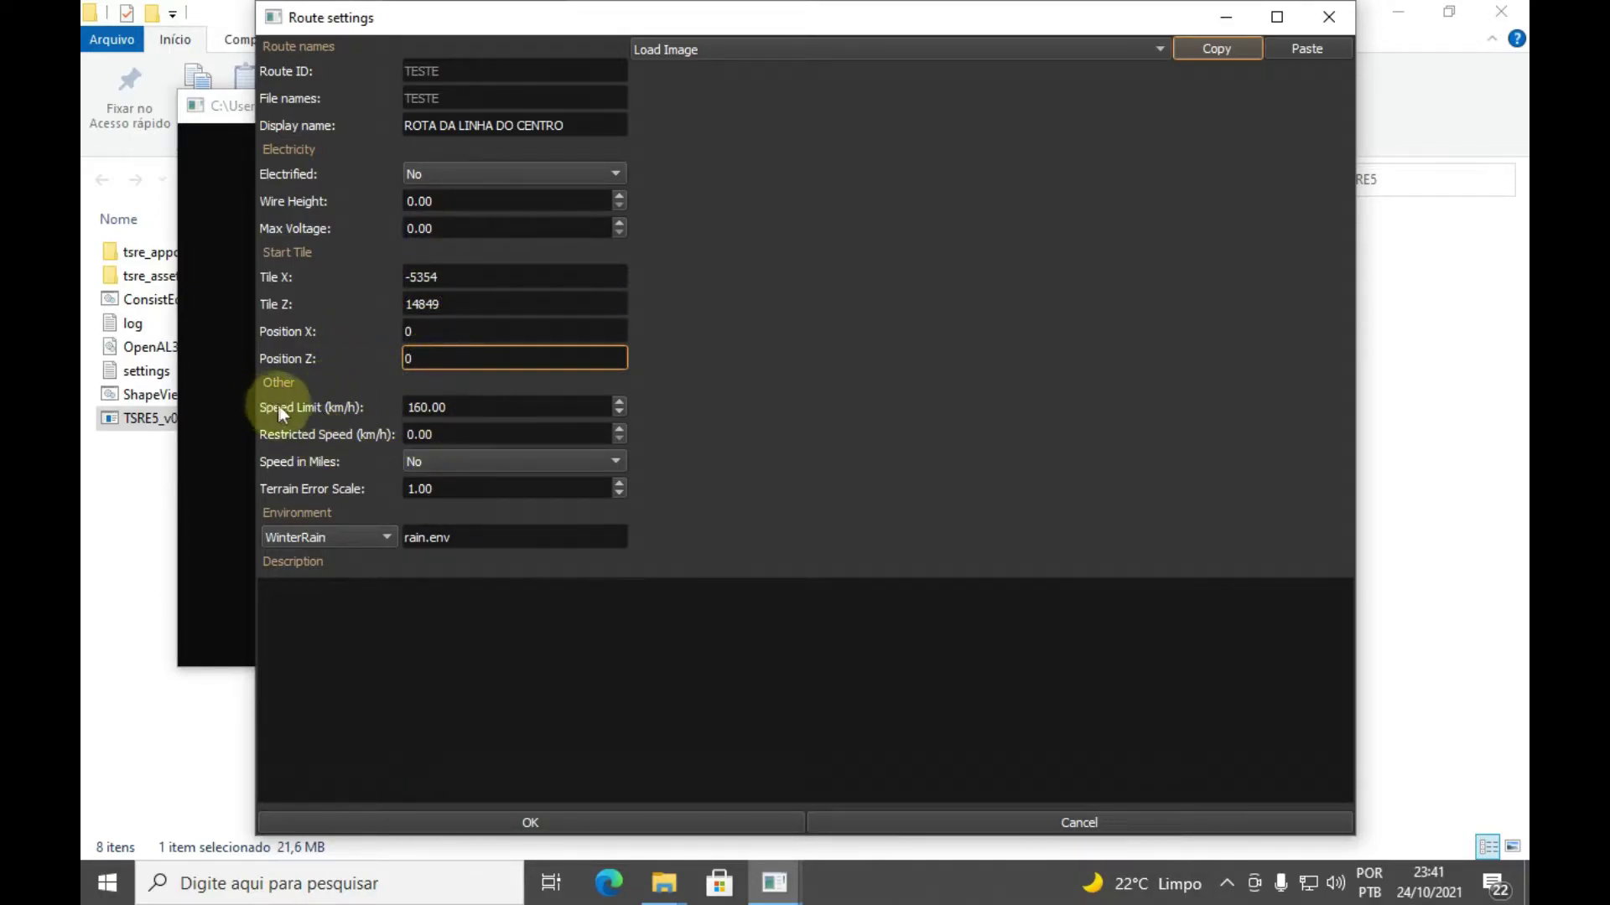
Set the speed limit to 60 km/h and the restricted speed to 30 km/h, and accept the route settings
{"action": "left_click", "coordinate": [416, 408]}
{"action": "key", "text": "BackSpace"}
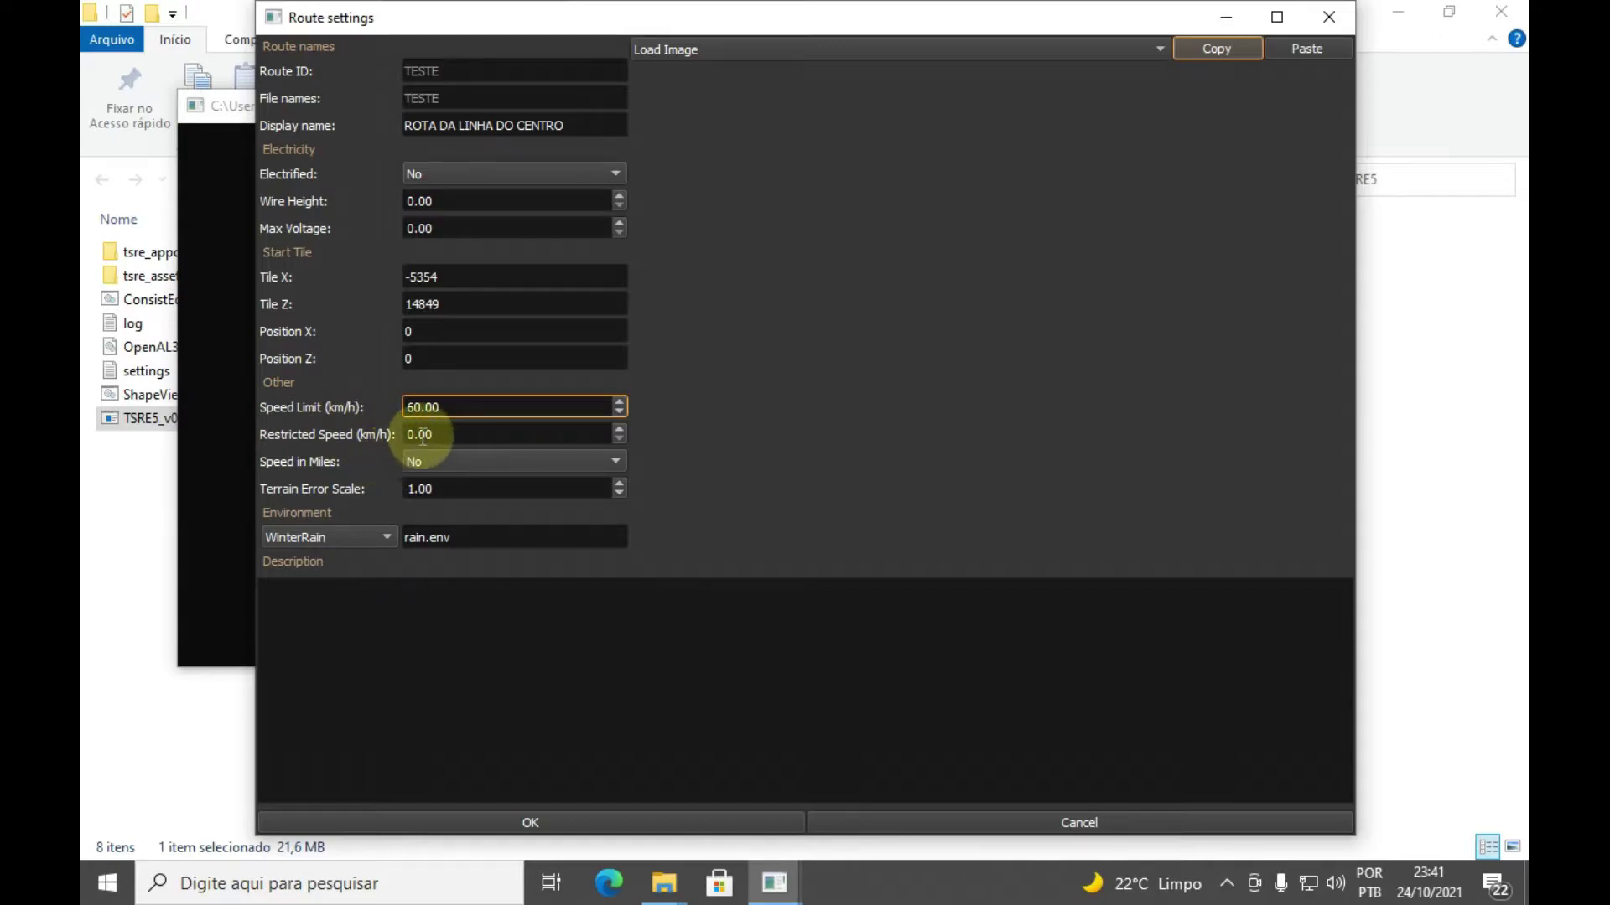
{"action": "left_click", "coordinate": [415, 436]}
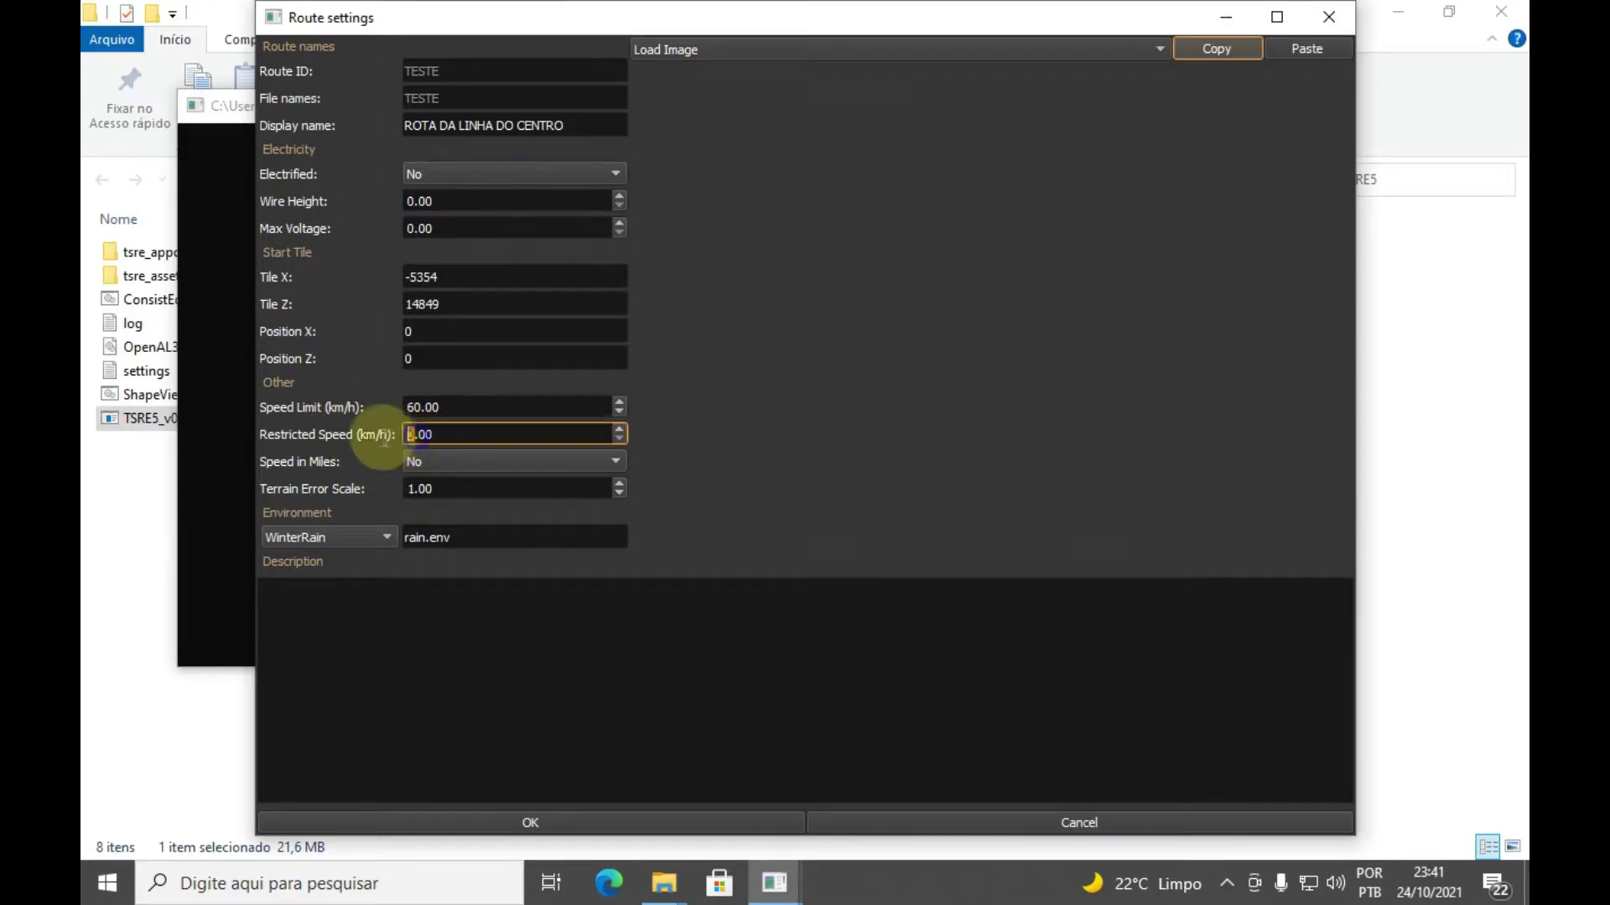
{"action": "type", "text": "3"}
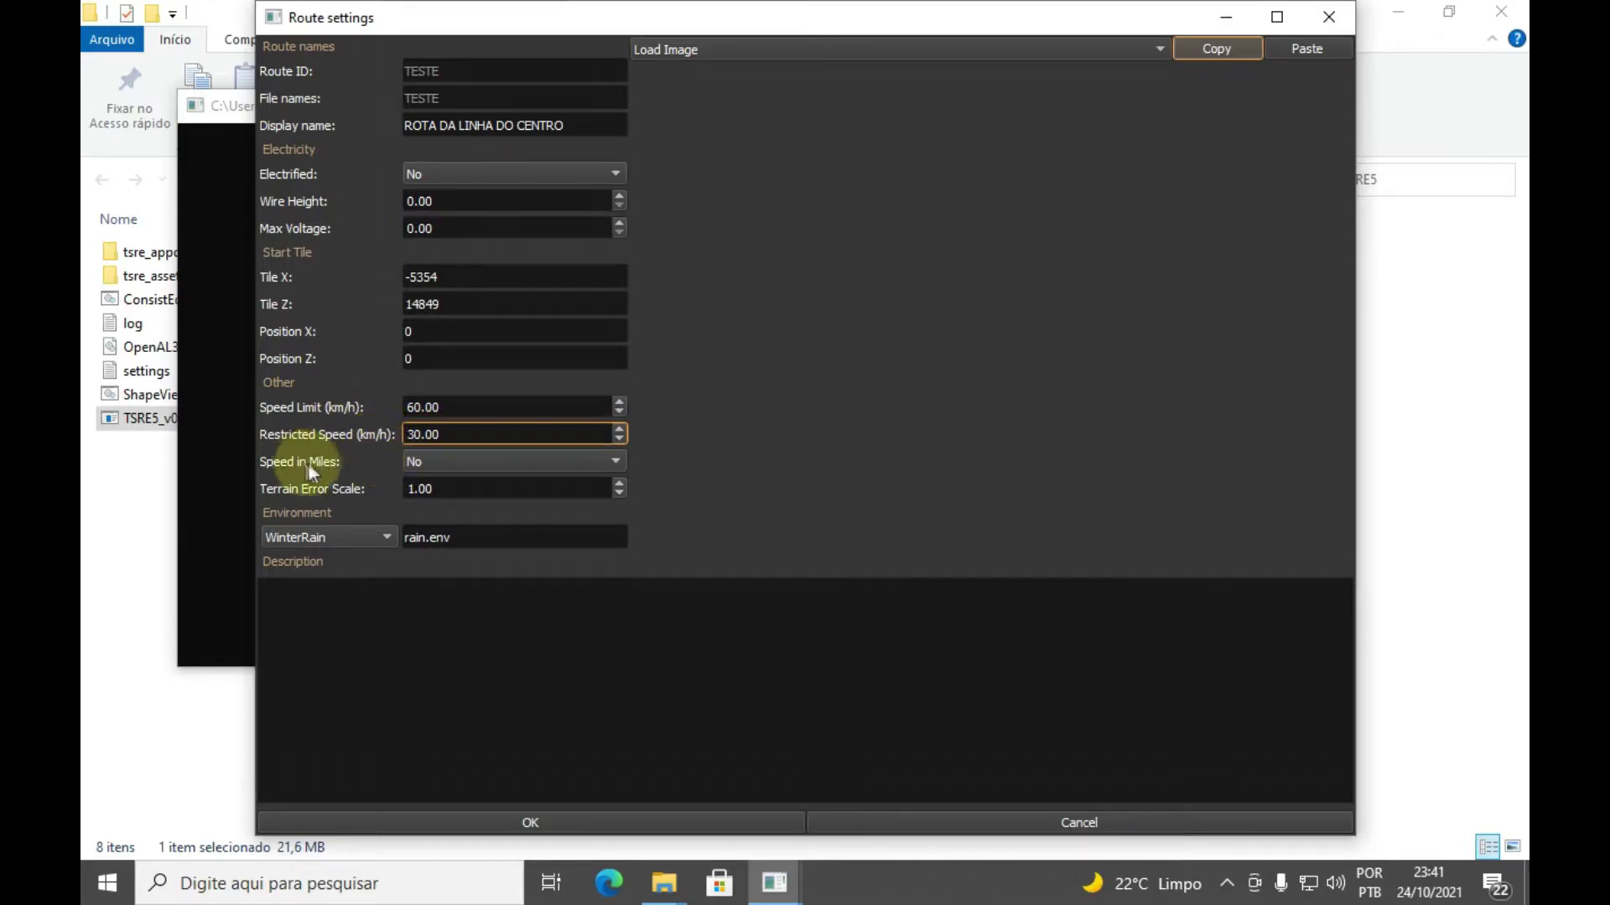
{"action": "key", "text": "Tab"}
{"action": "left_click", "coordinate": [409, 462]}
{"action": "left_click", "coordinate": [428, 468]}
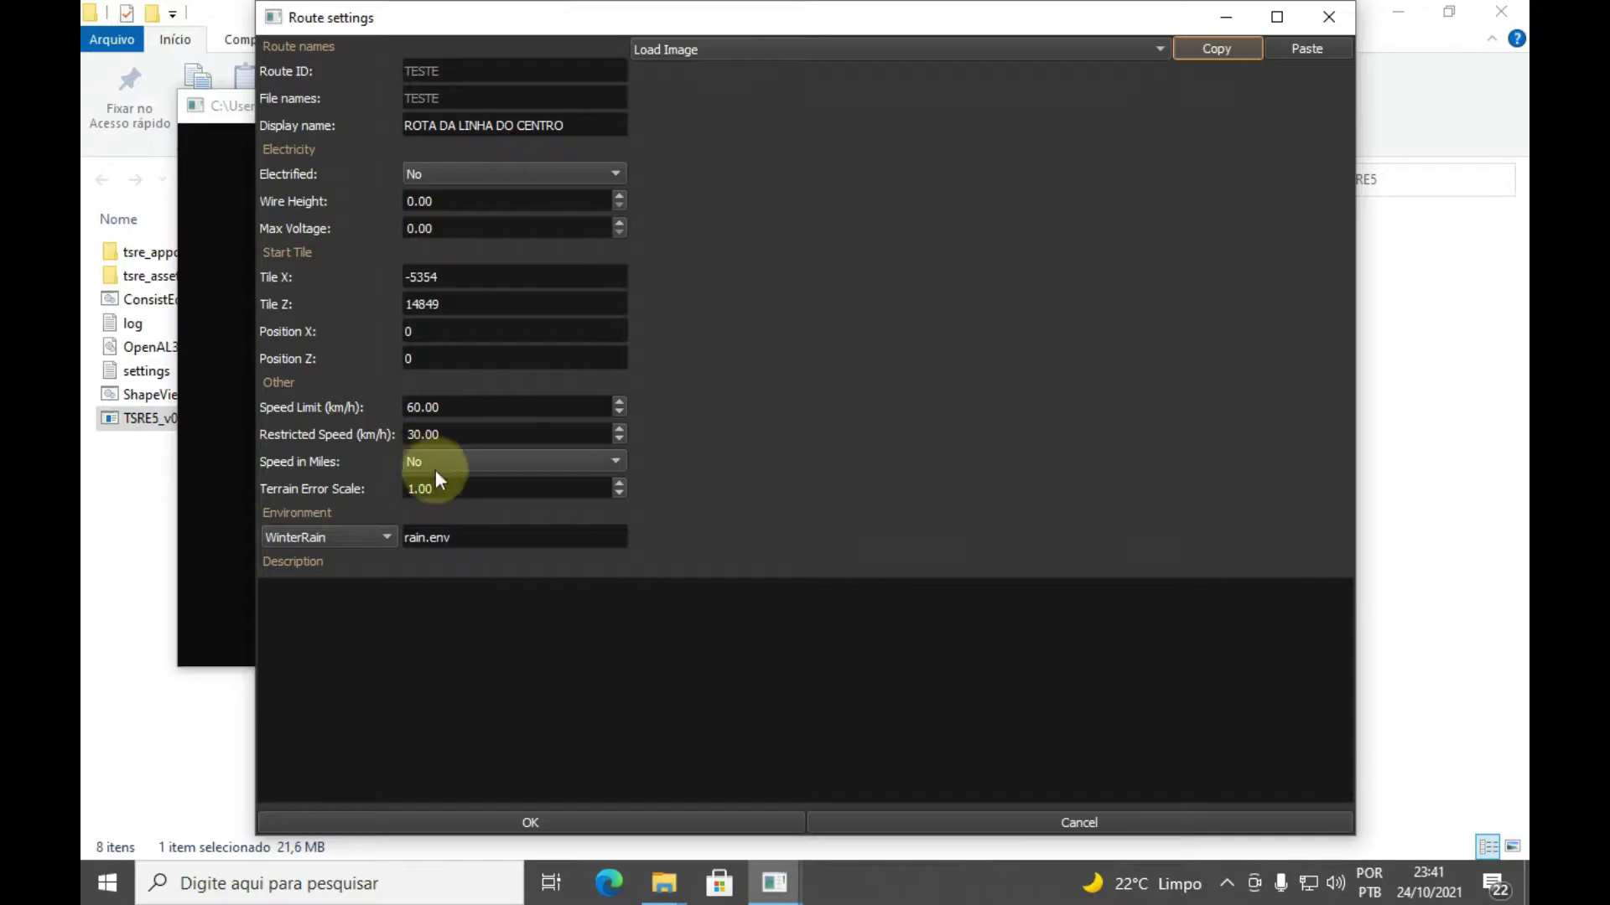
{"action": "left_click", "coordinate": [570, 823]}
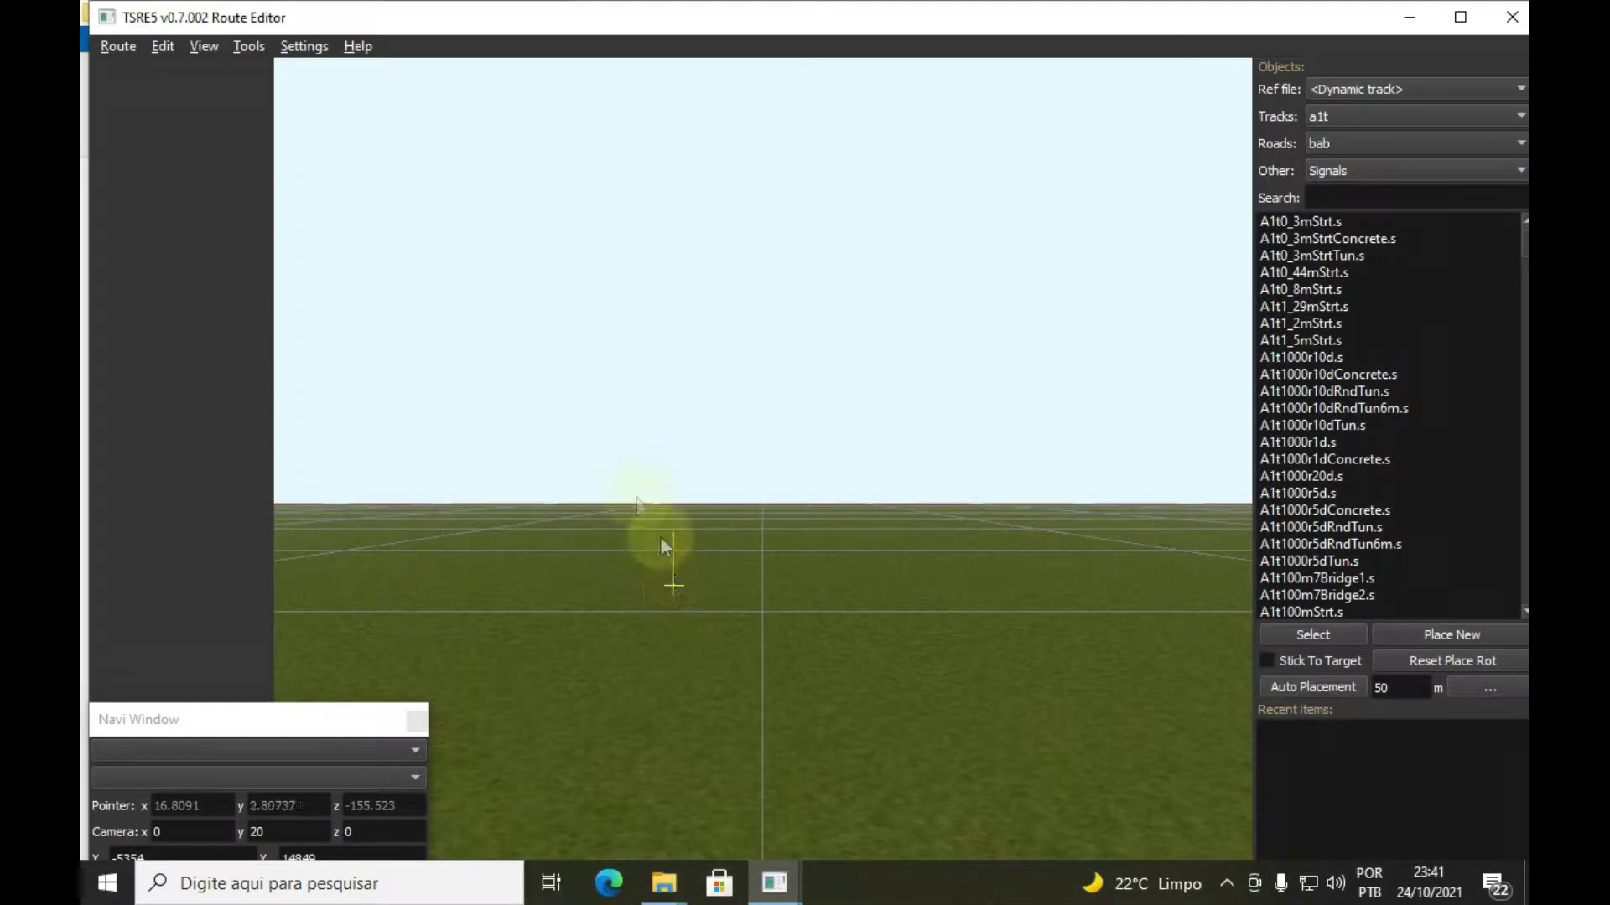
Maximize the route editor and close the Navi Window to clear the 3D view
{"action": "left_click", "coordinate": [1460, 17]}
{"action": "right_click_drag", "start_coordinate": [629, 379], "coordinate": [617, 411]}
{"action": "key", "text": "s"}
{"action": "left_click", "coordinate": [416, 719]}
{"action": "mouse_move", "coordinate": [555, 479]}
{"action": "right_mouse_down"}
{"action": "mouse_move", "coordinate": [675, 465]}
{"action": "mouse_move", "coordinate": [561, 489]}
{"action": "mouse_move", "coordinate": [568, 460]}
{"action": "mouse_move", "coordinate": [524, 455]}
{"action": "mouse_move", "coordinate": [553, 455]}
{"action": "right_mouse_up"}
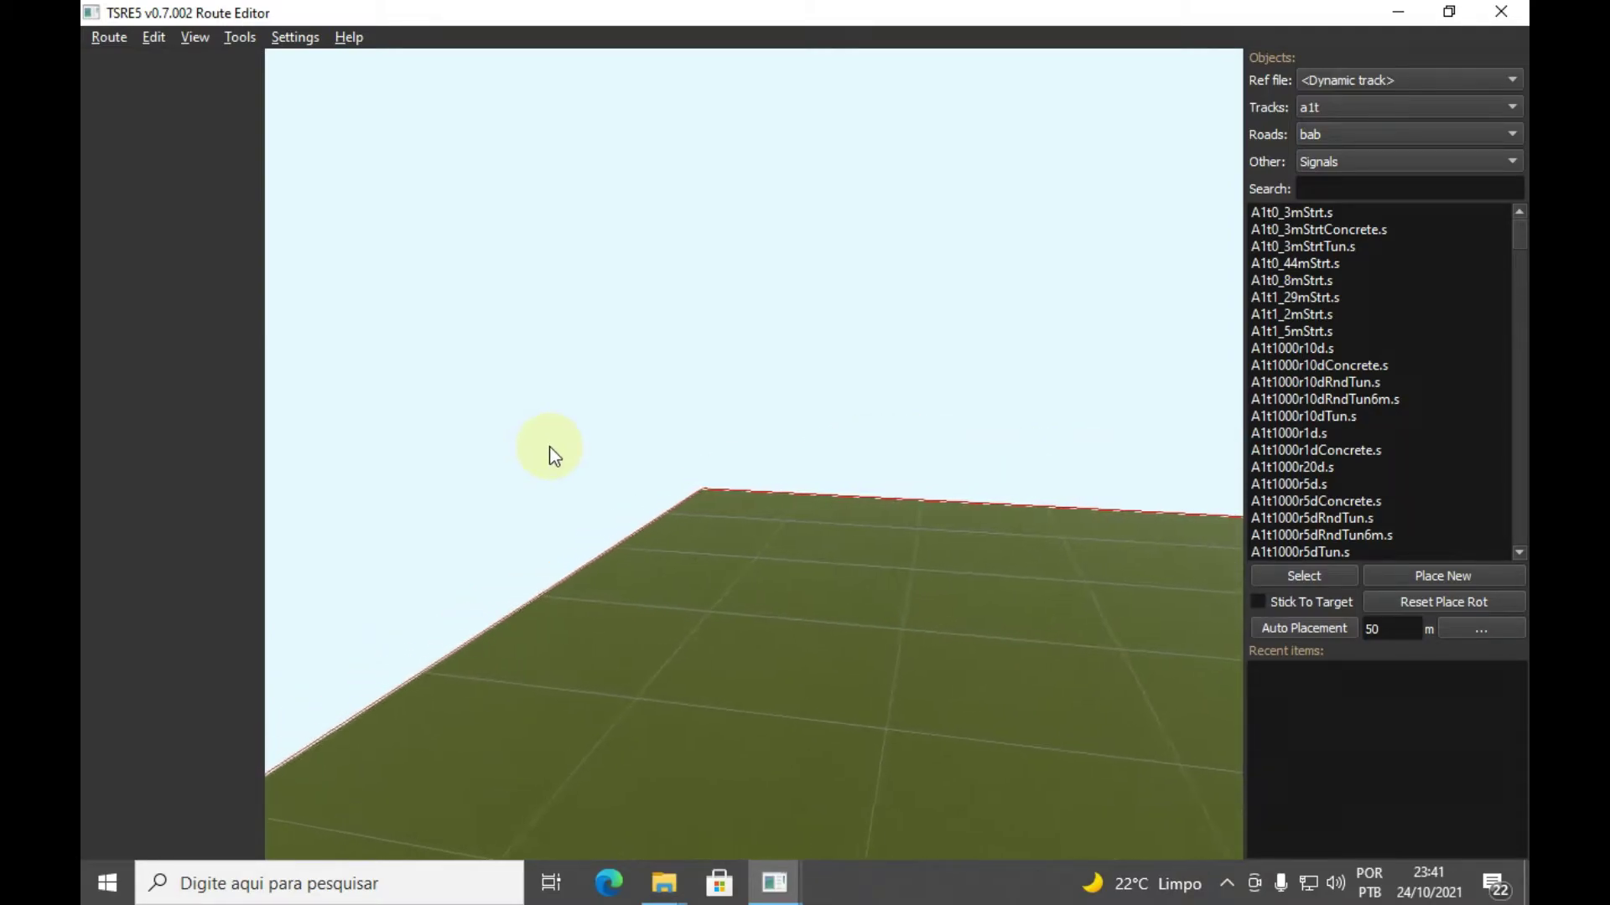
Hide the red tile border and the terrain grid lines, and toggle the MSTS Shadows setting
{"action": "left_click", "coordinate": [203, 35]}
{"action": "left_click", "coordinate": [218, 84]}
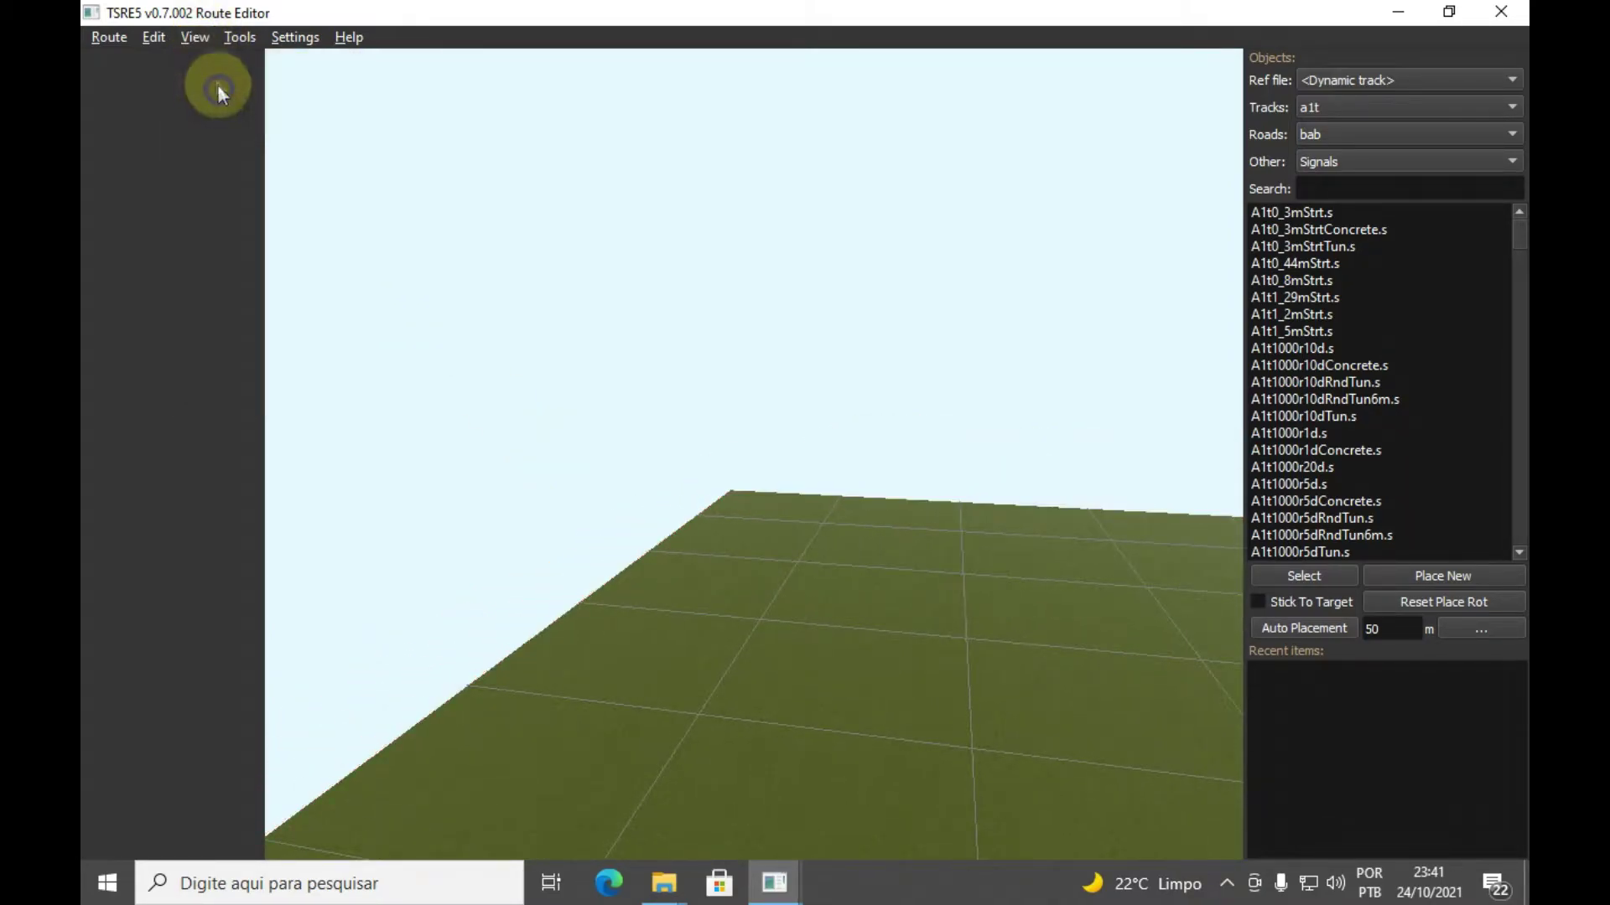
{"action": "left_click", "coordinate": [199, 38]}
{"action": "left_click", "coordinate": [216, 85]}
{"action": "left_click", "coordinate": [291, 42]}
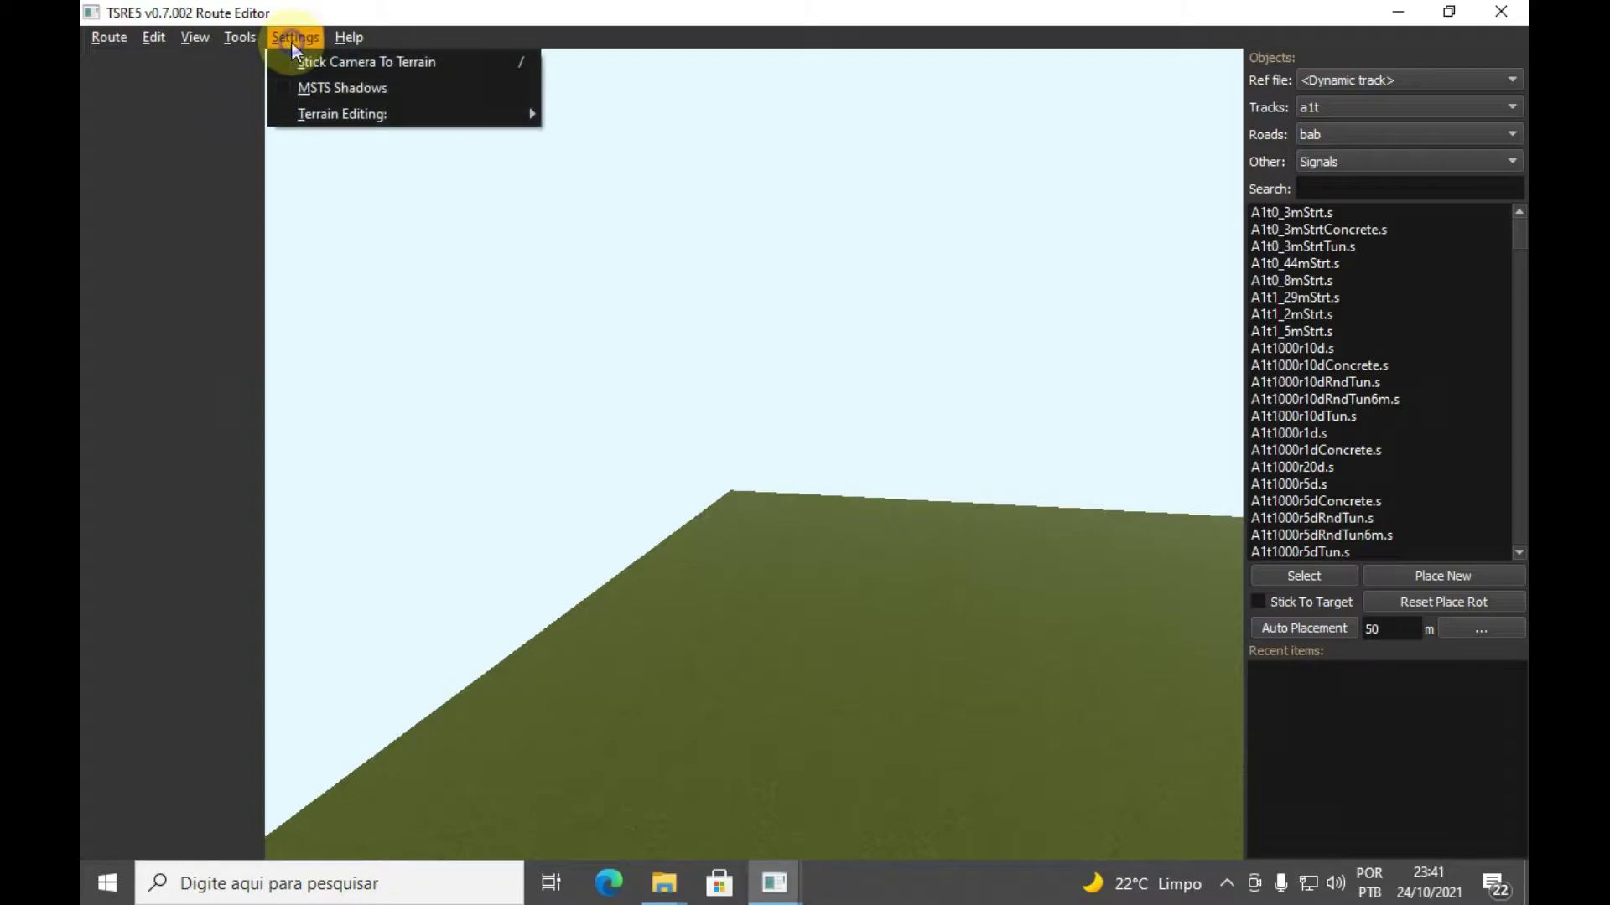
{"action": "left_click", "coordinate": [309, 87]}
{"action": "right_click_drag", "start_coordinate": [811, 547], "coordinate": [882, 551]}
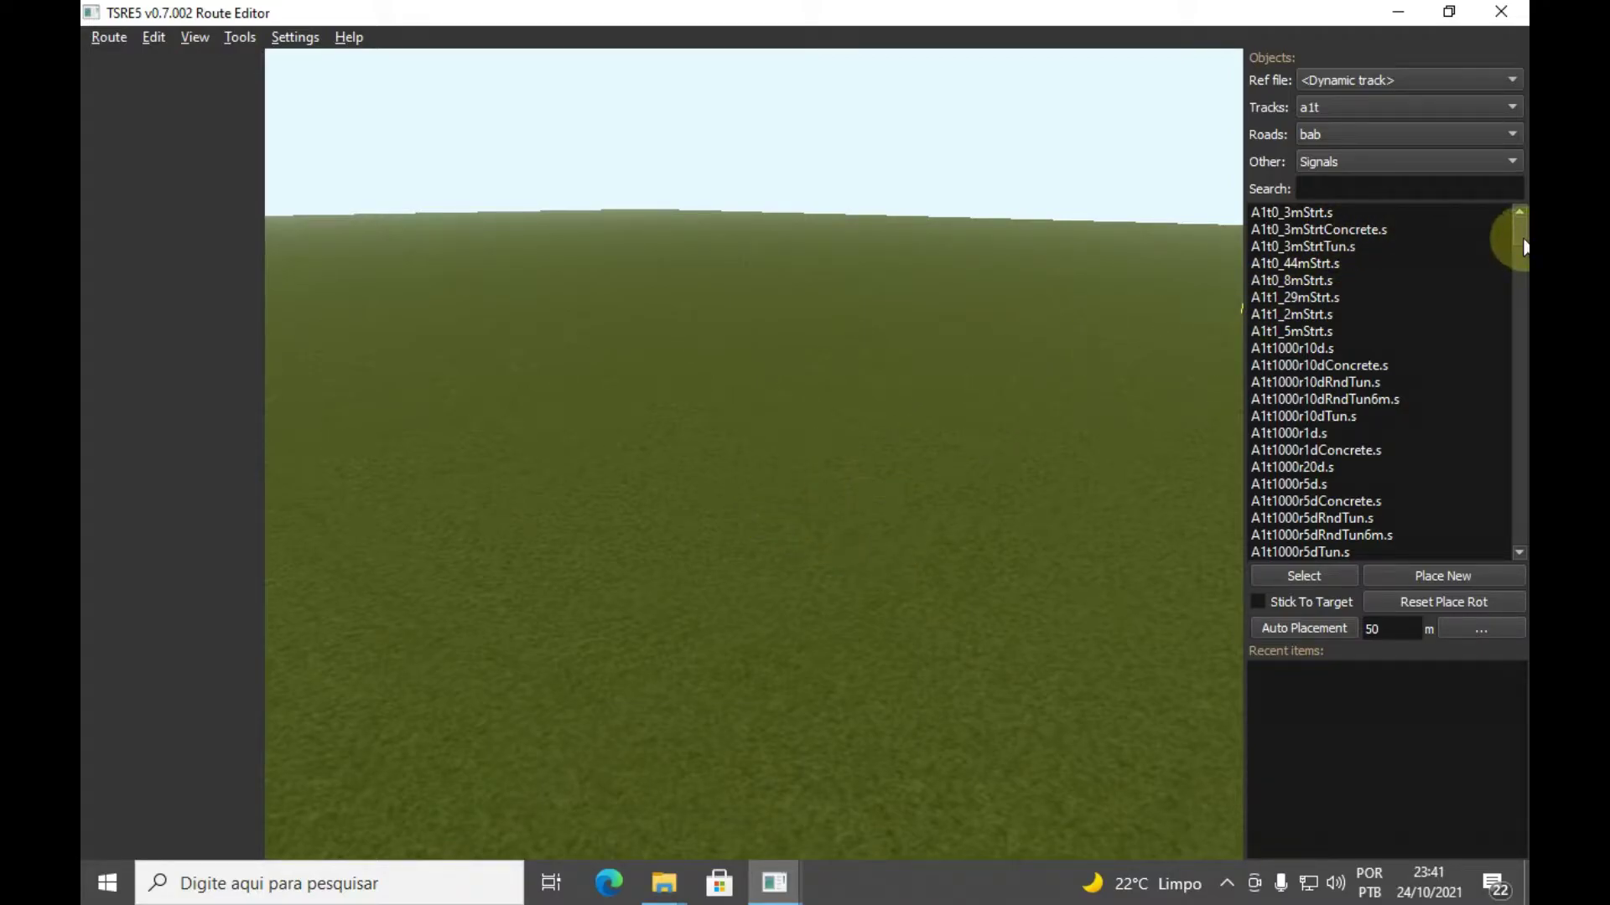
{"action": "mouse_move", "coordinate": [1522, 243]}
{"action": "left_mouse_down"}
{"action": "mouse_move", "coordinate": [1522, 531]}
{"action": "mouse_move", "coordinate": [1526, 240]}
{"action": "left_mouse_up"}
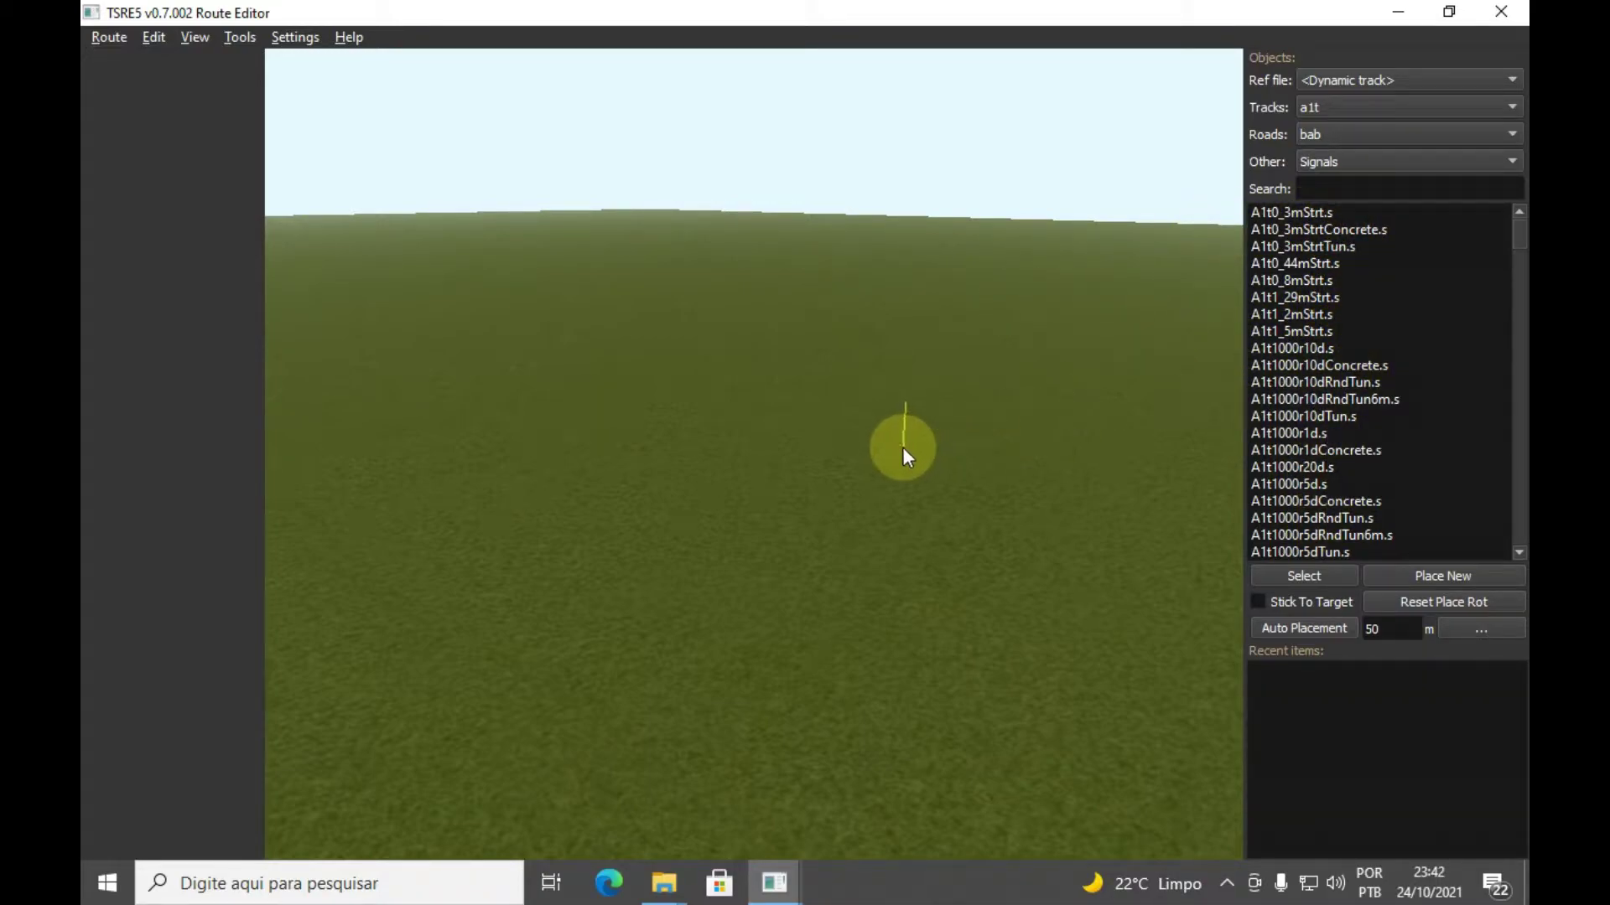
{"action": "right_click_drag", "start_coordinate": [902, 446], "coordinate": [981, 402]}
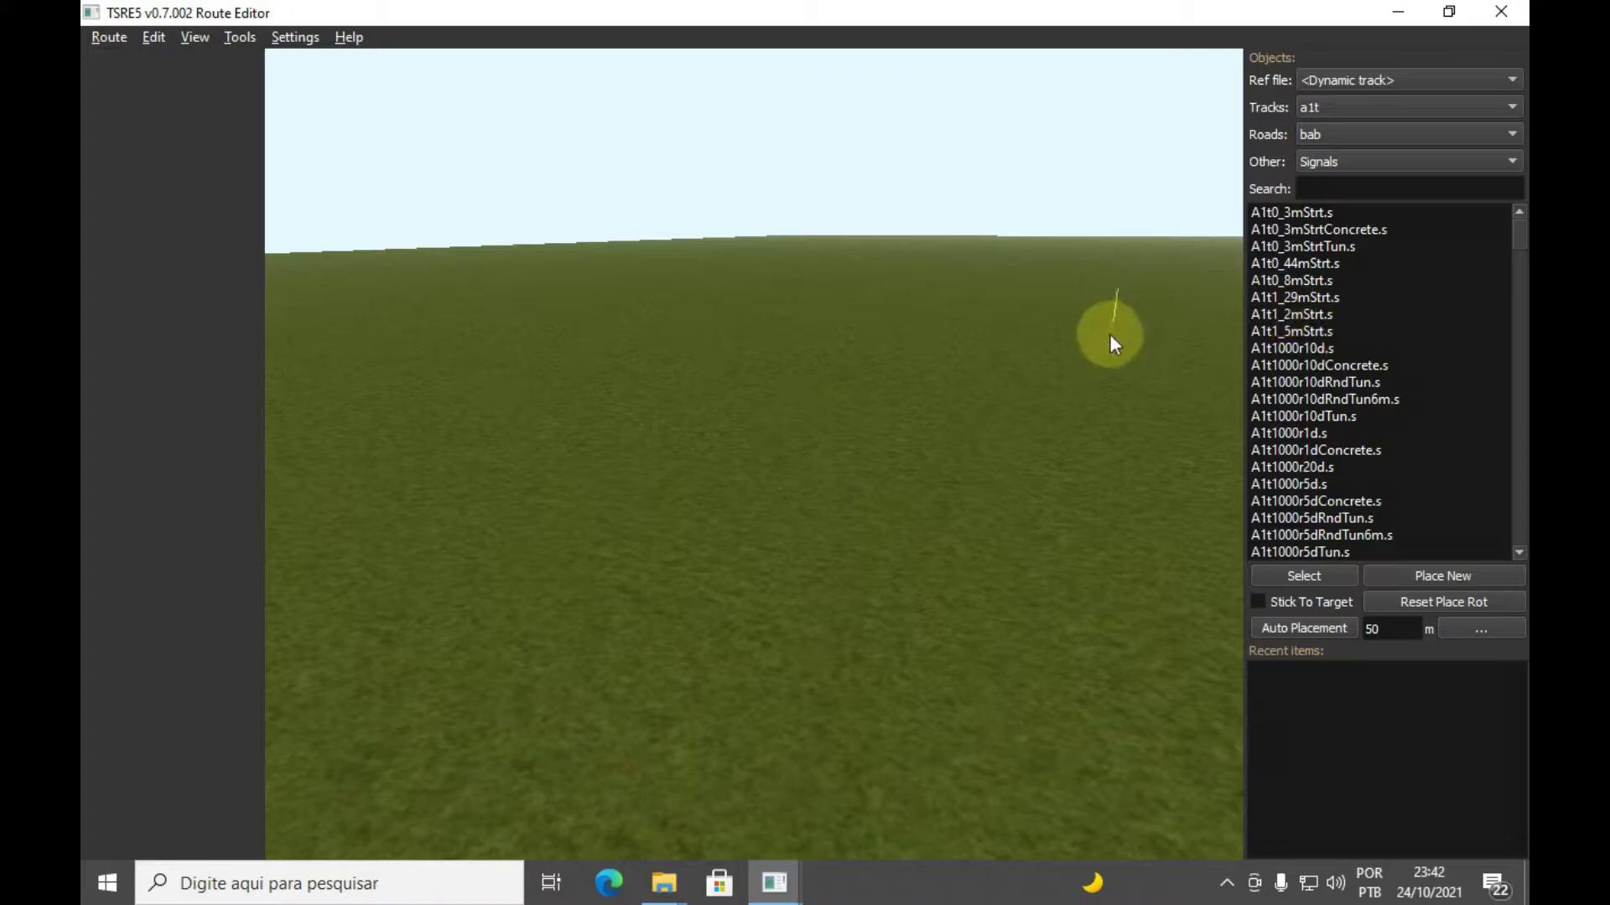
{"action": "left_click_drag", "start_coordinate": [1008, 437], "coordinate": [1024, 405]}
{"action": "left_click_drag", "start_coordinate": [934, 483], "coordinate": [935, 482]}
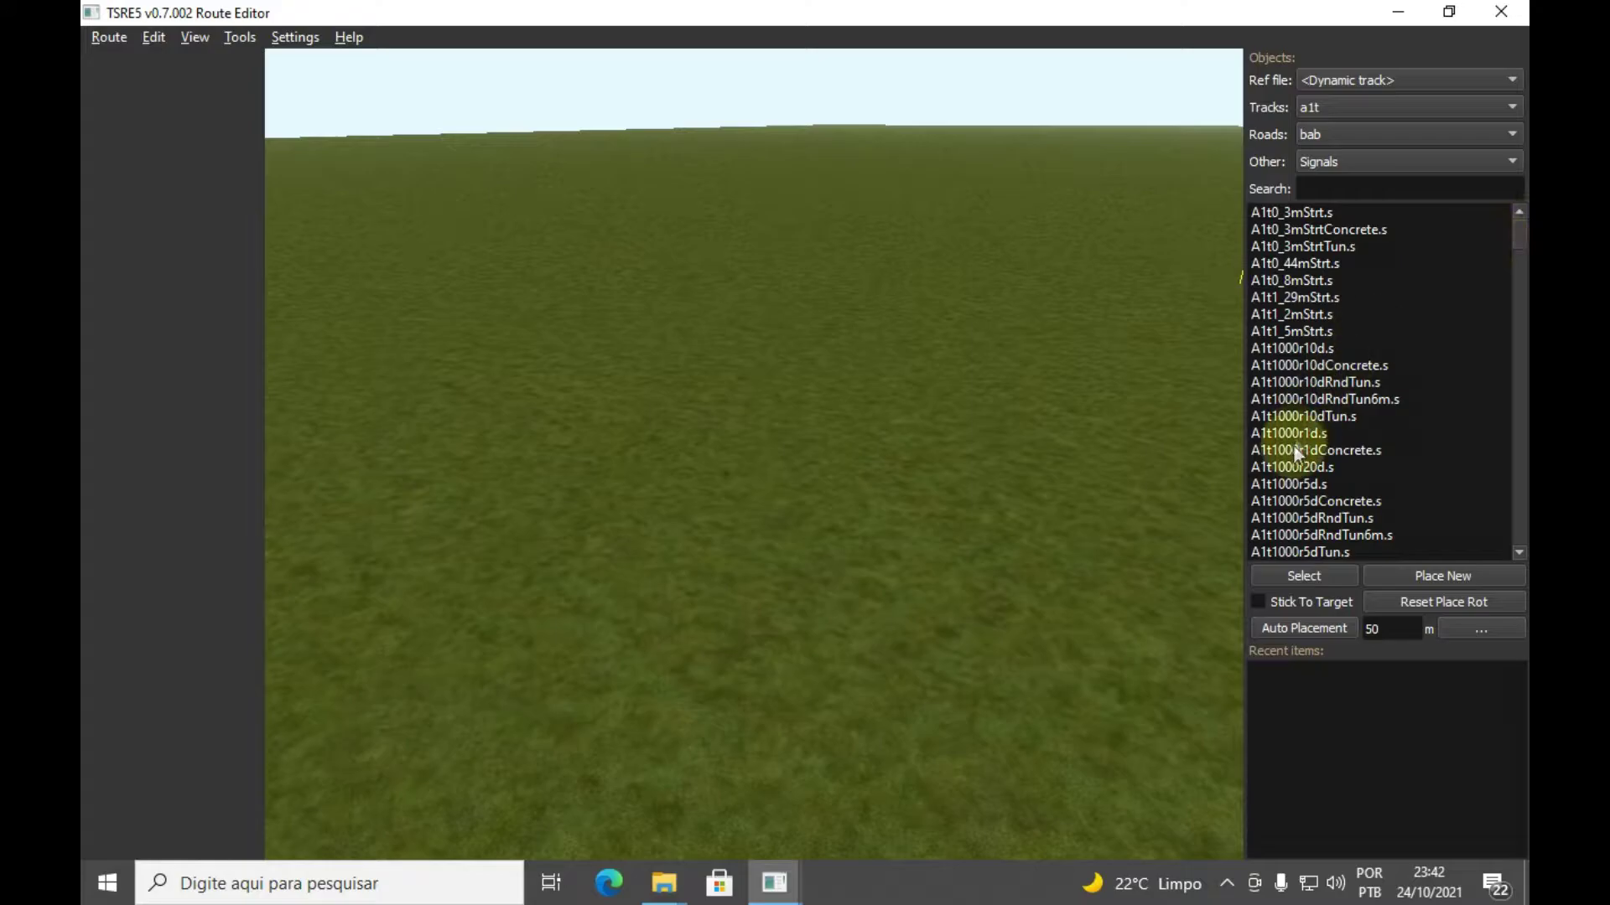
Try placing the A1t5mtrConcrete.s track piece on the terrain and delete it
{"action": "left_click", "coordinate": [1327, 189]}
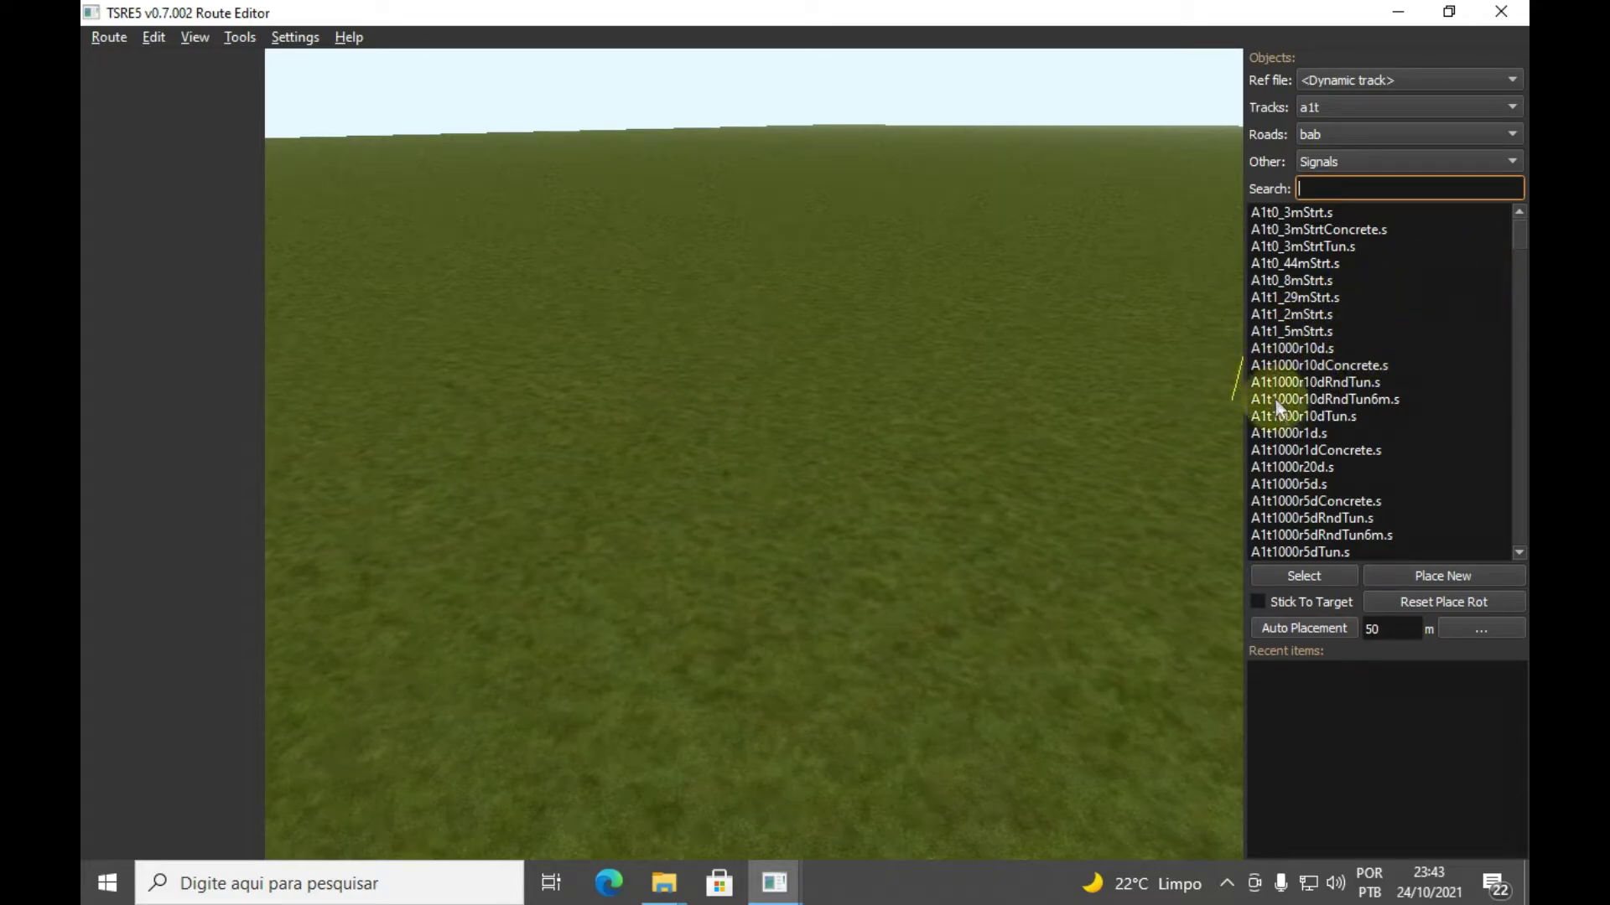
{"action": "left_click_drag", "start_coordinate": [1516, 233], "coordinate": [1519, 334]}
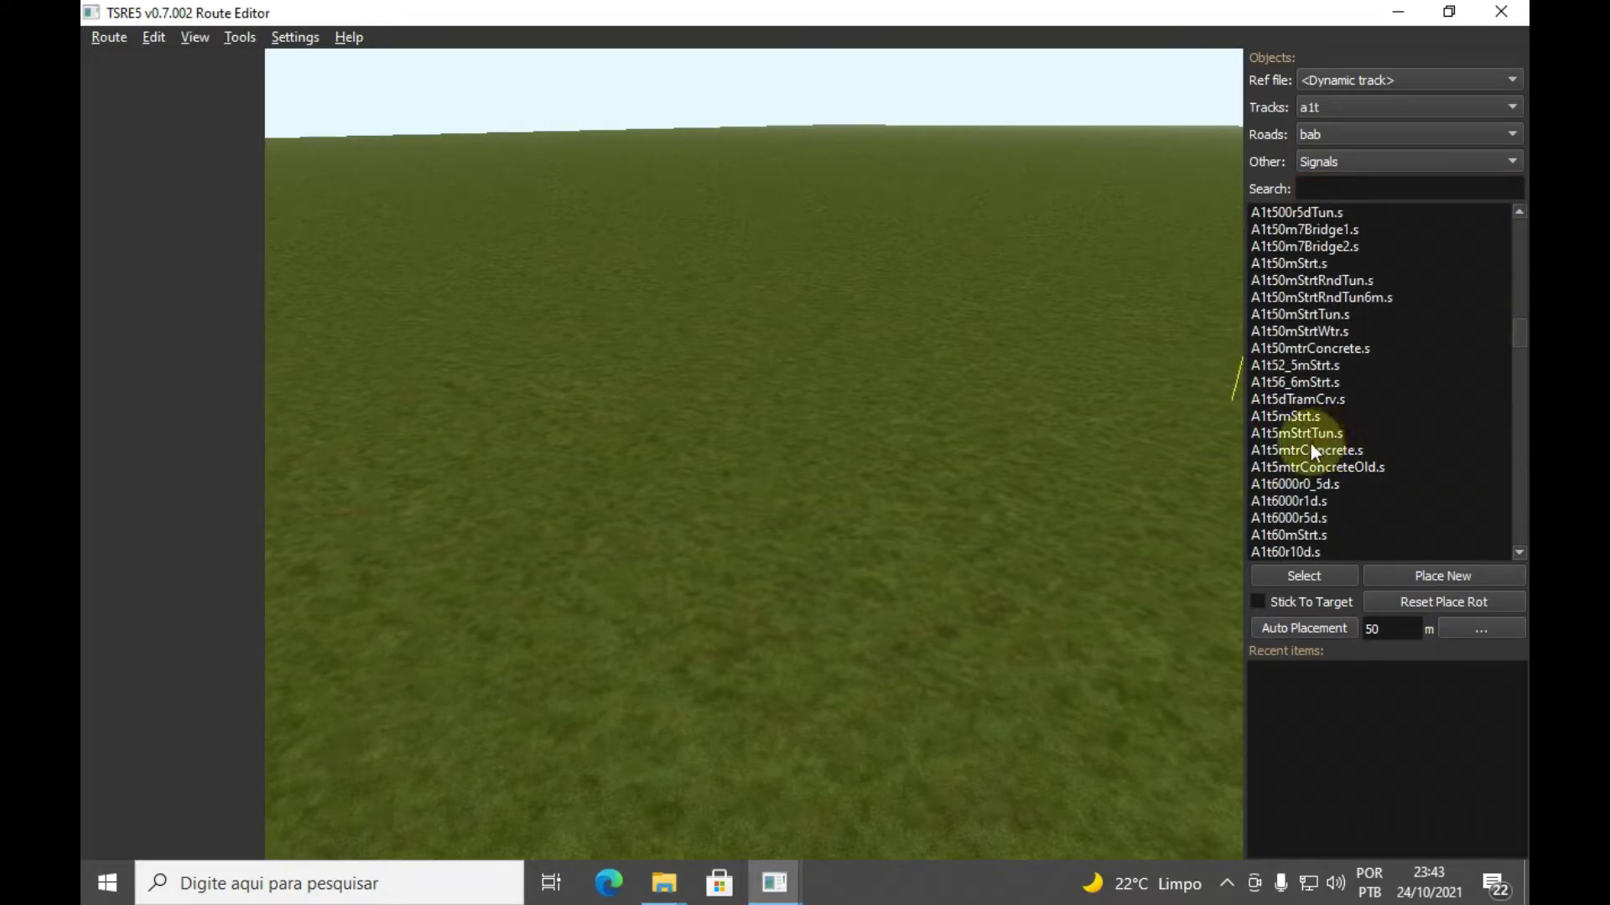
{"action": "left_click", "coordinate": [1339, 450]}
{"action": "left_click", "coordinate": [1425, 576]}
{"action": "left_click", "coordinate": [859, 455]}
{"action": "mouse_move", "coordinate": [865, 425]}
{"action": "right_mouse_down"}
{"action": "mouse_move", "coordinate": [837, 430]}
{"action": "mouse_move", "coordinate": [874, 425]}
{"action": "right_mouse_up"}
{"action": "key", "text": "Delete"}
Try placing the A1t6000r5d.s curved track piece on the terrain and delete it
{"action": "left_click", "coordinate": [1302, 516]}
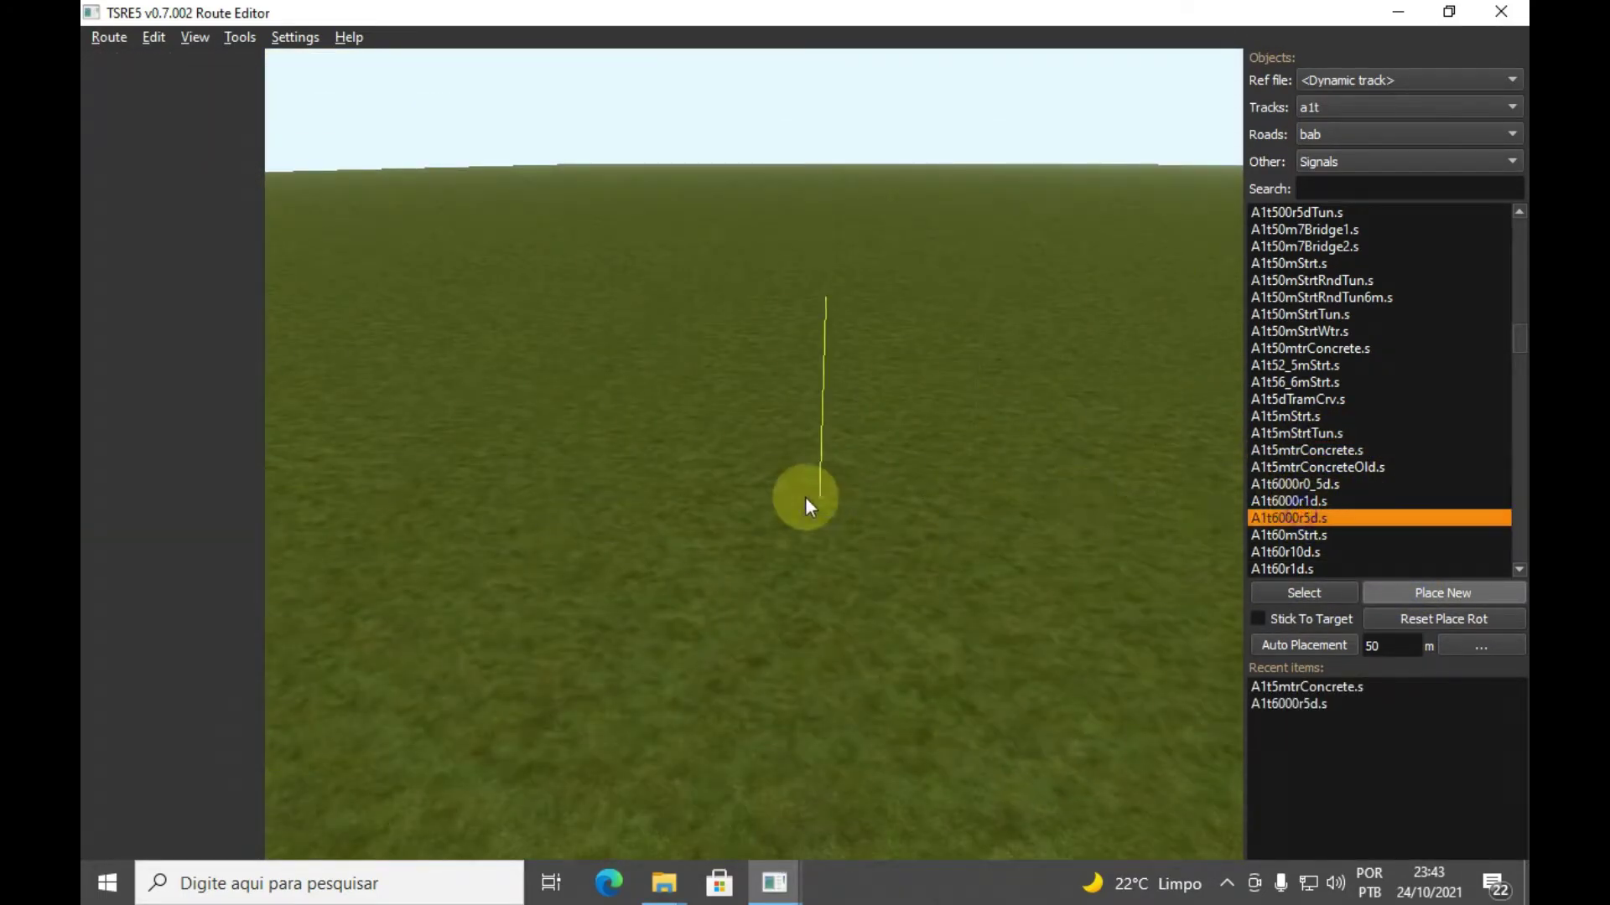
{"action": "left_click", "coordinate": [805, 496]}
{"action": "mouse_move", "coordinate": [817, 469]}
{"action": "right_mouse_down"}
{"action": "mouse_move", "coordinate": [848, 466]}
{"action": "mouse_move", "coordinate": [796, 471]}
{"action": "right_mouse_up"}
{"action": "key", "text": "Delete"}
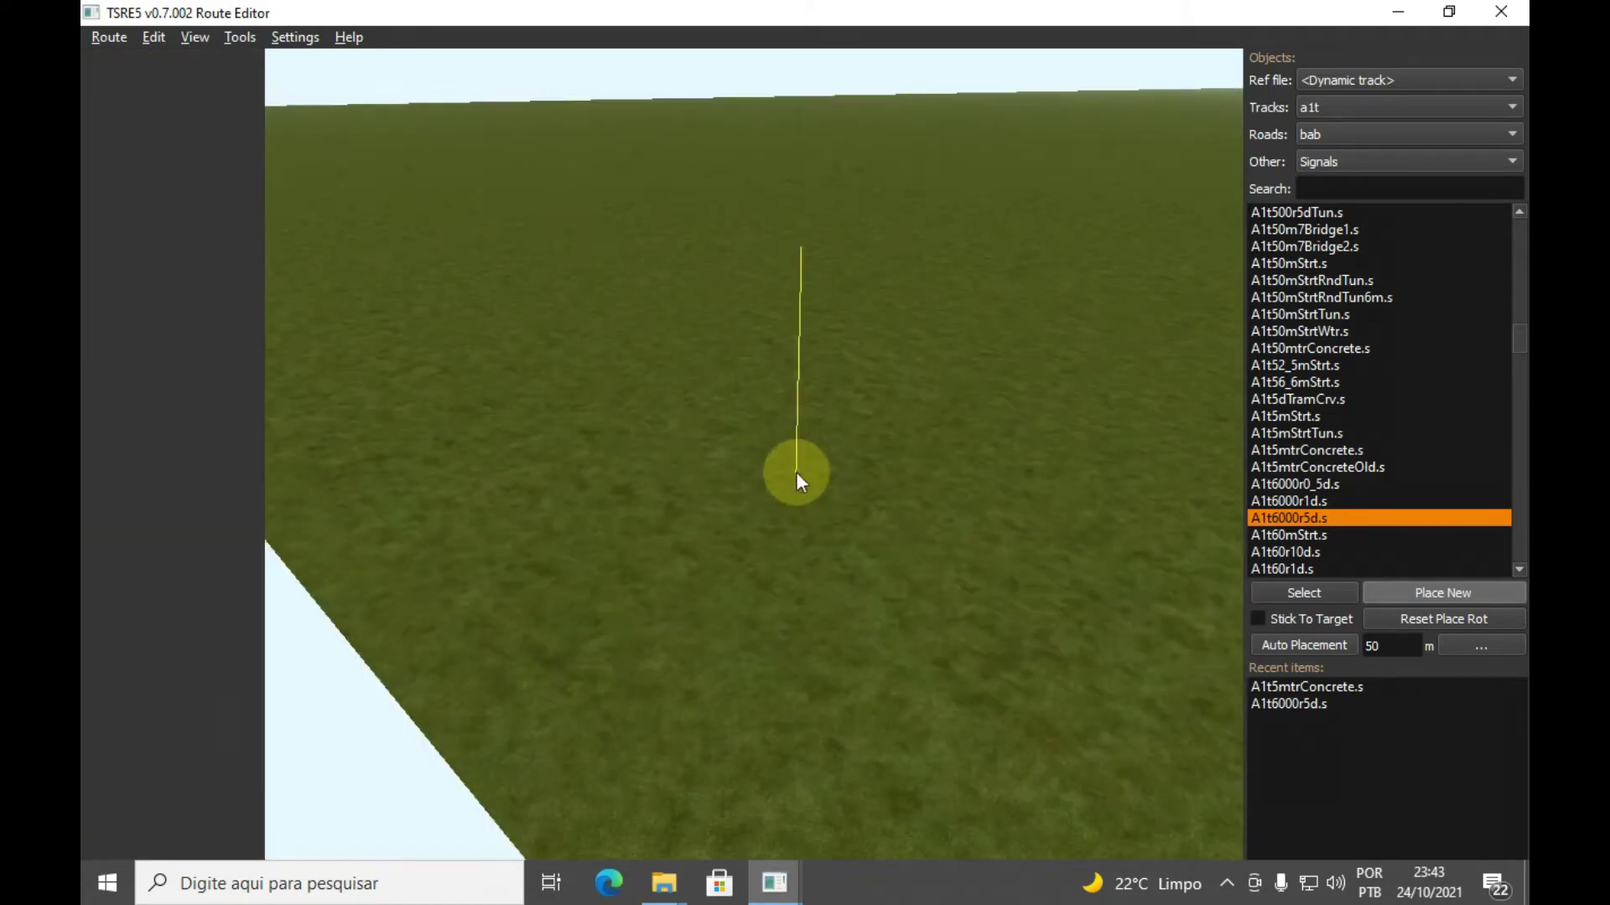
Try placing the A1t60r10d.s curved track piece on the terrain and undo the placement
{"action": "left_click", "coordinate": [1274, 552]}
{"action": "left_click", "coordinate": [785, 343]}
{"action": "key", "text": "ctrl+z"}
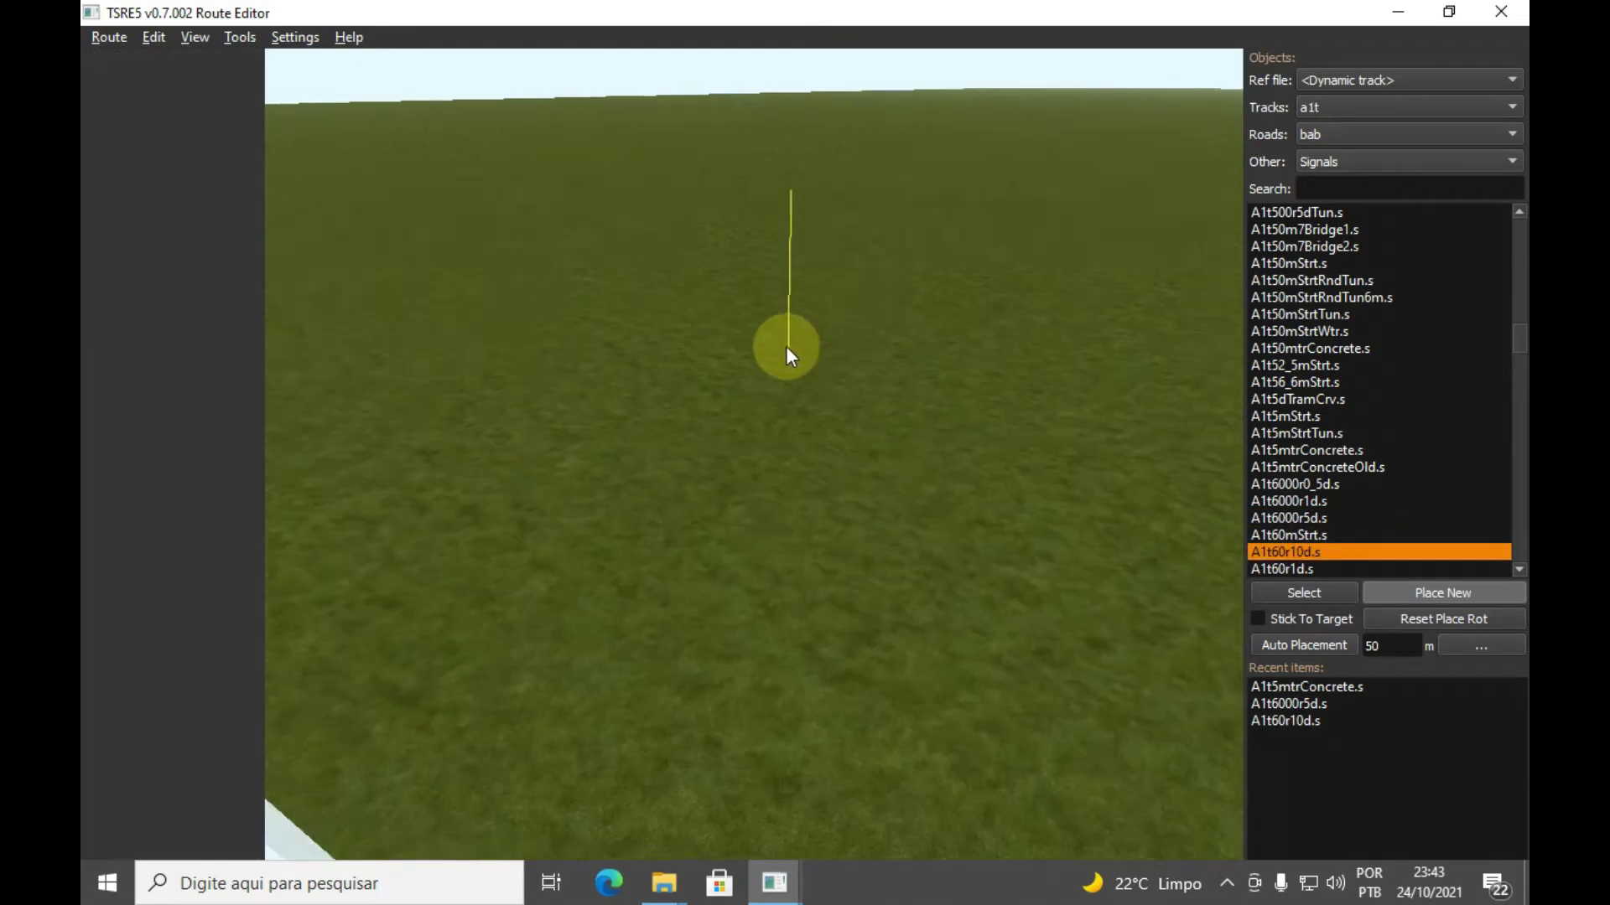
{"action": "right_click_drag", "start_coordinate": [787, 346], "coordinate": [1145, 354]}
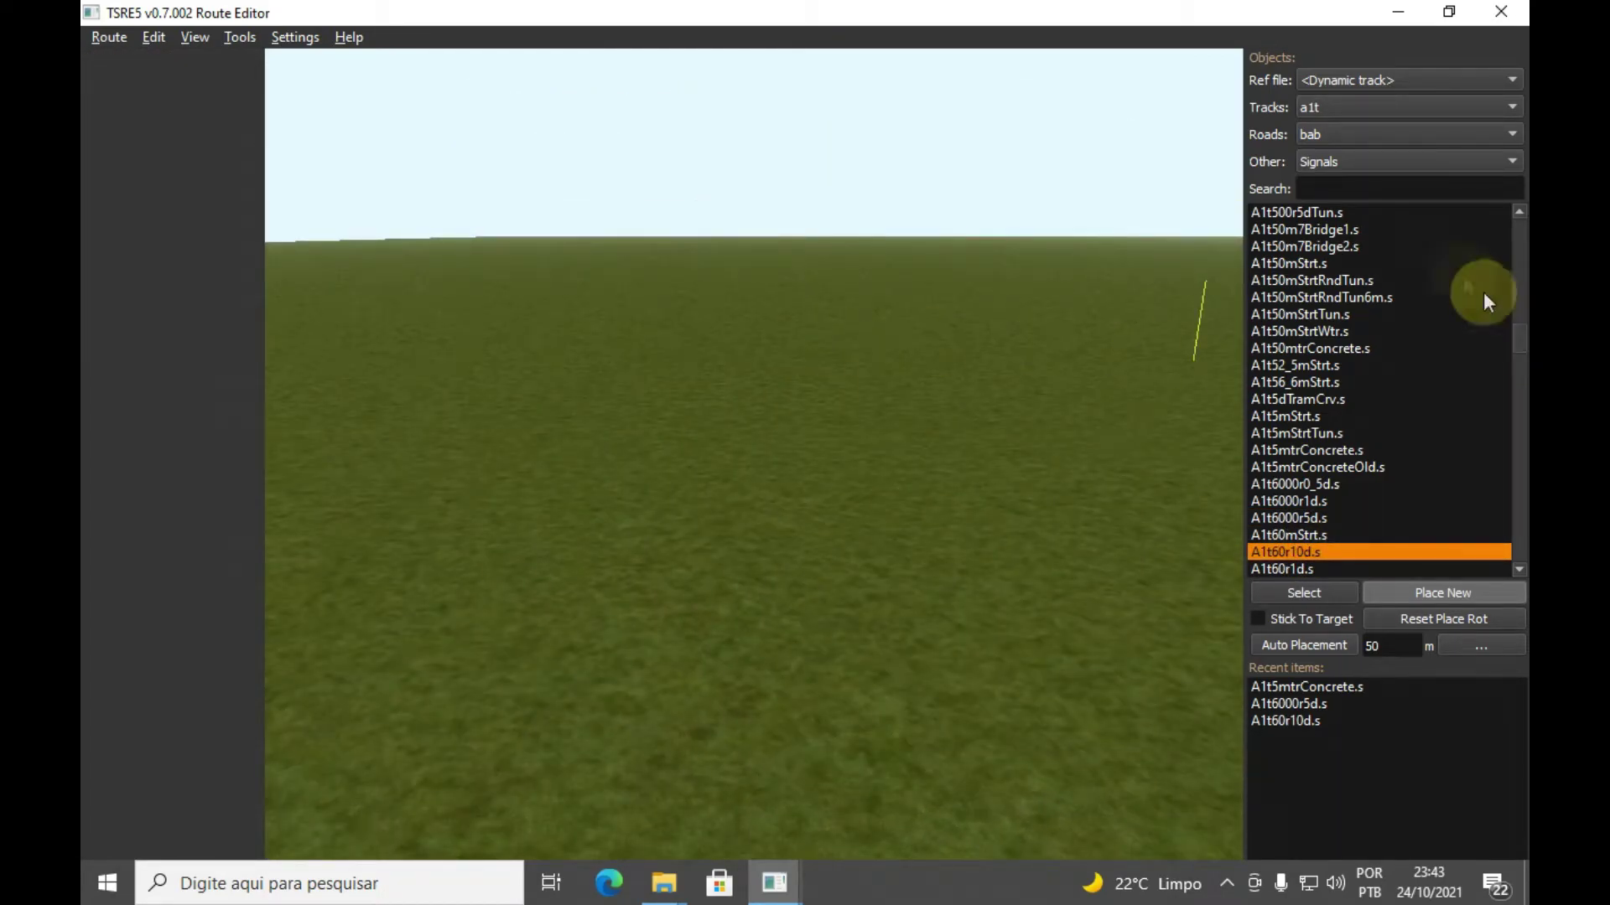
Search the object list for track pieces matching A1t100
{"action": "left_click", "coordinate": [1347, 191]}
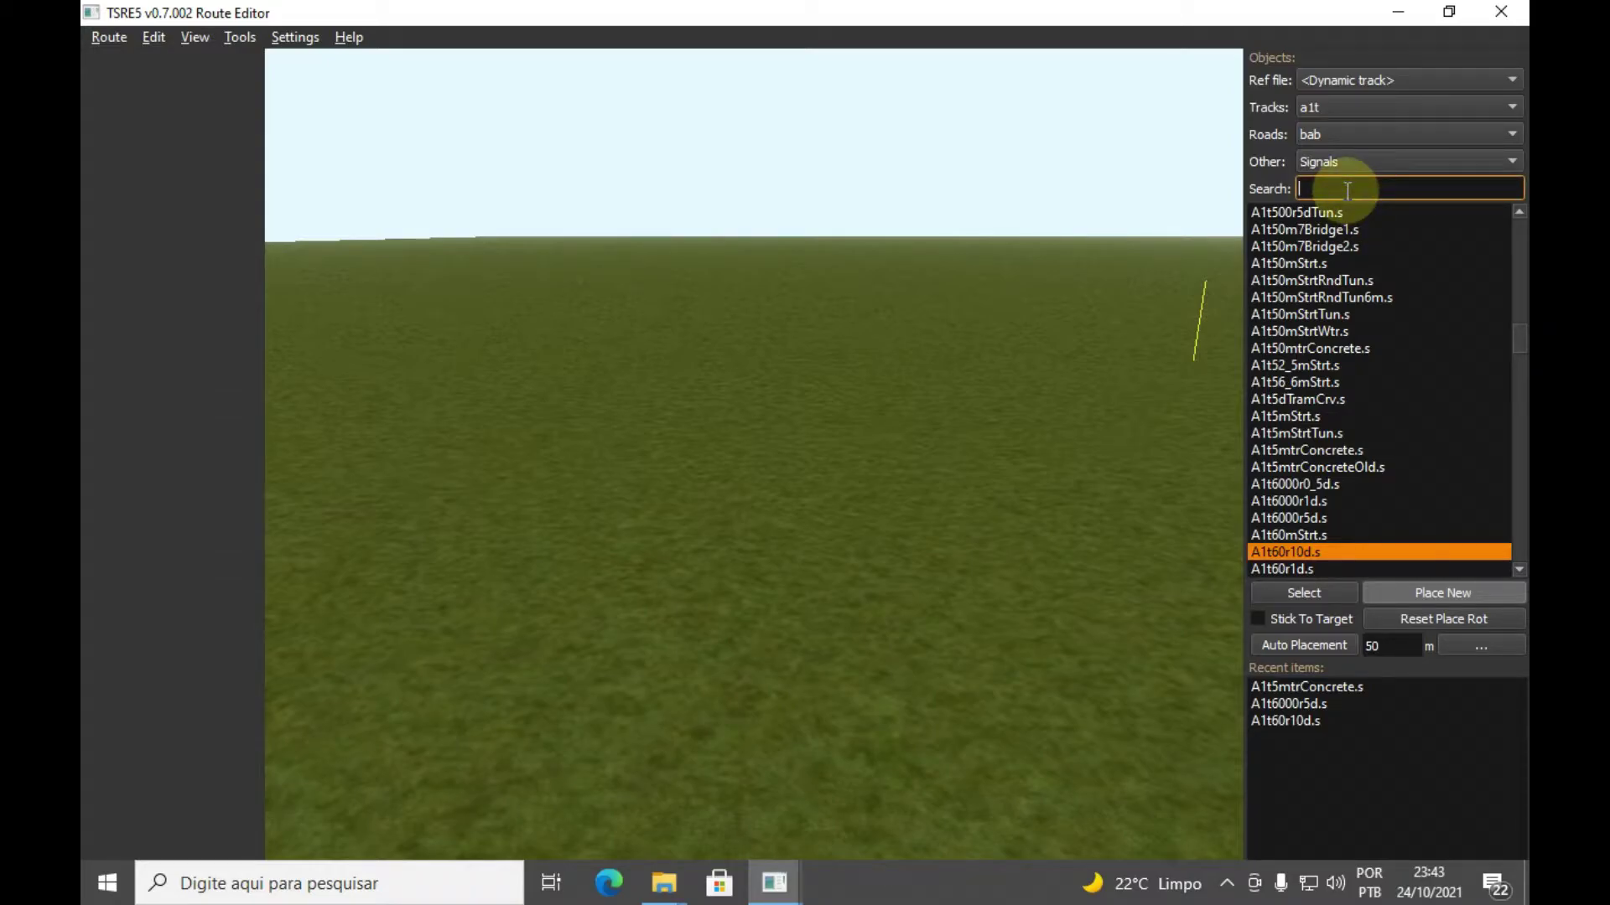
{"action": "type", "text": "A1t"}
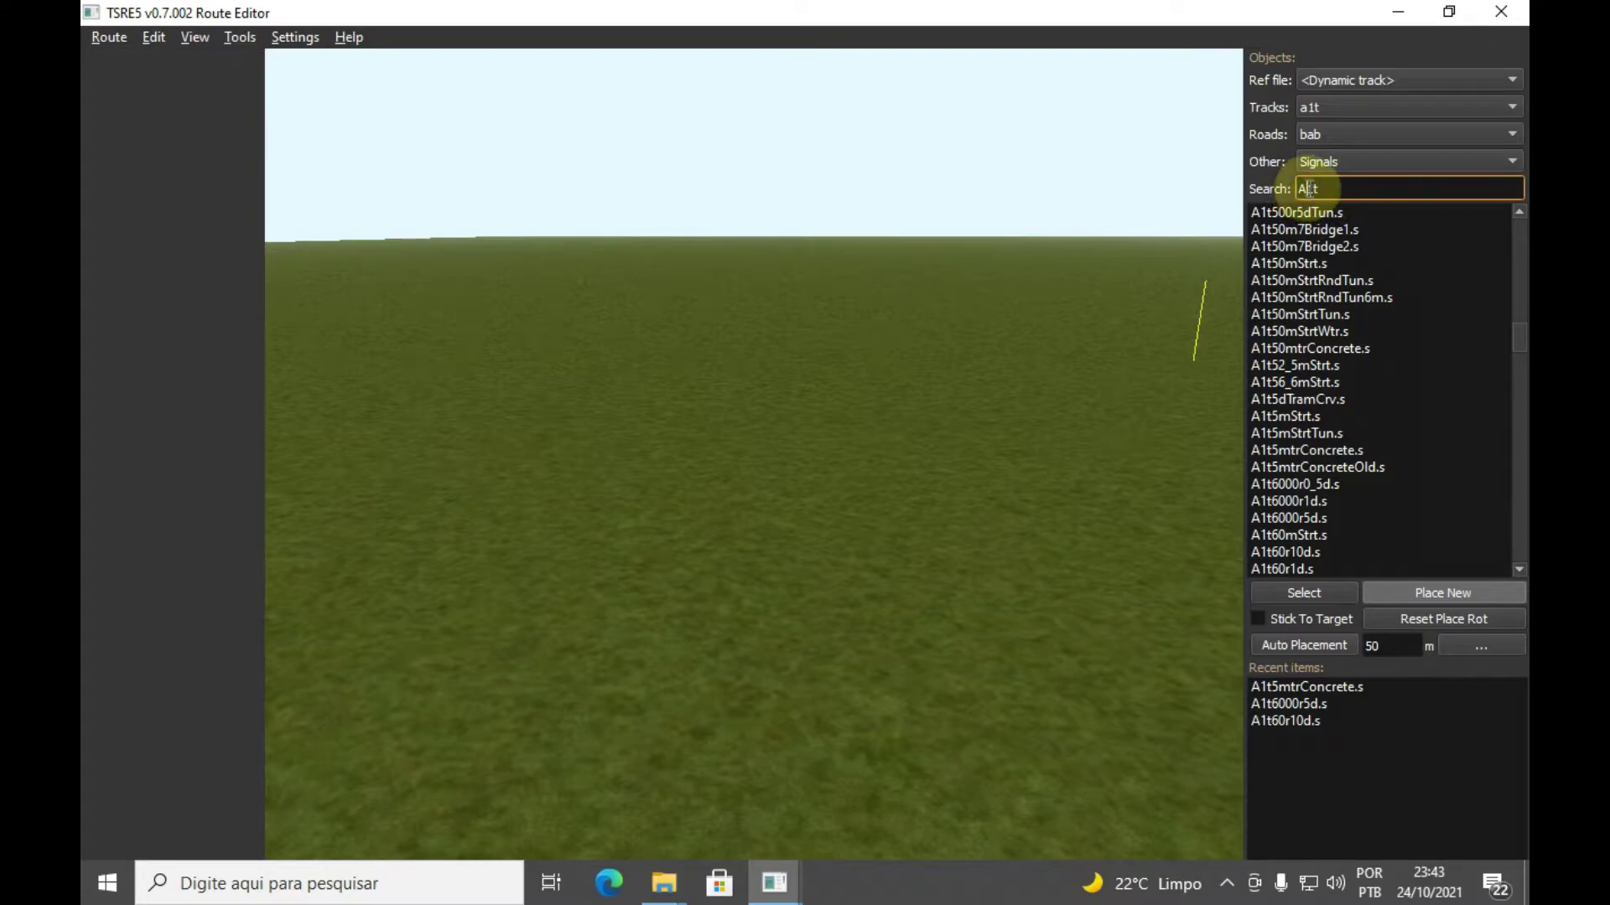
{"action": "left_click_drag", "start_coordinate": [1301, 188], "coordinate": [1319, 186]}
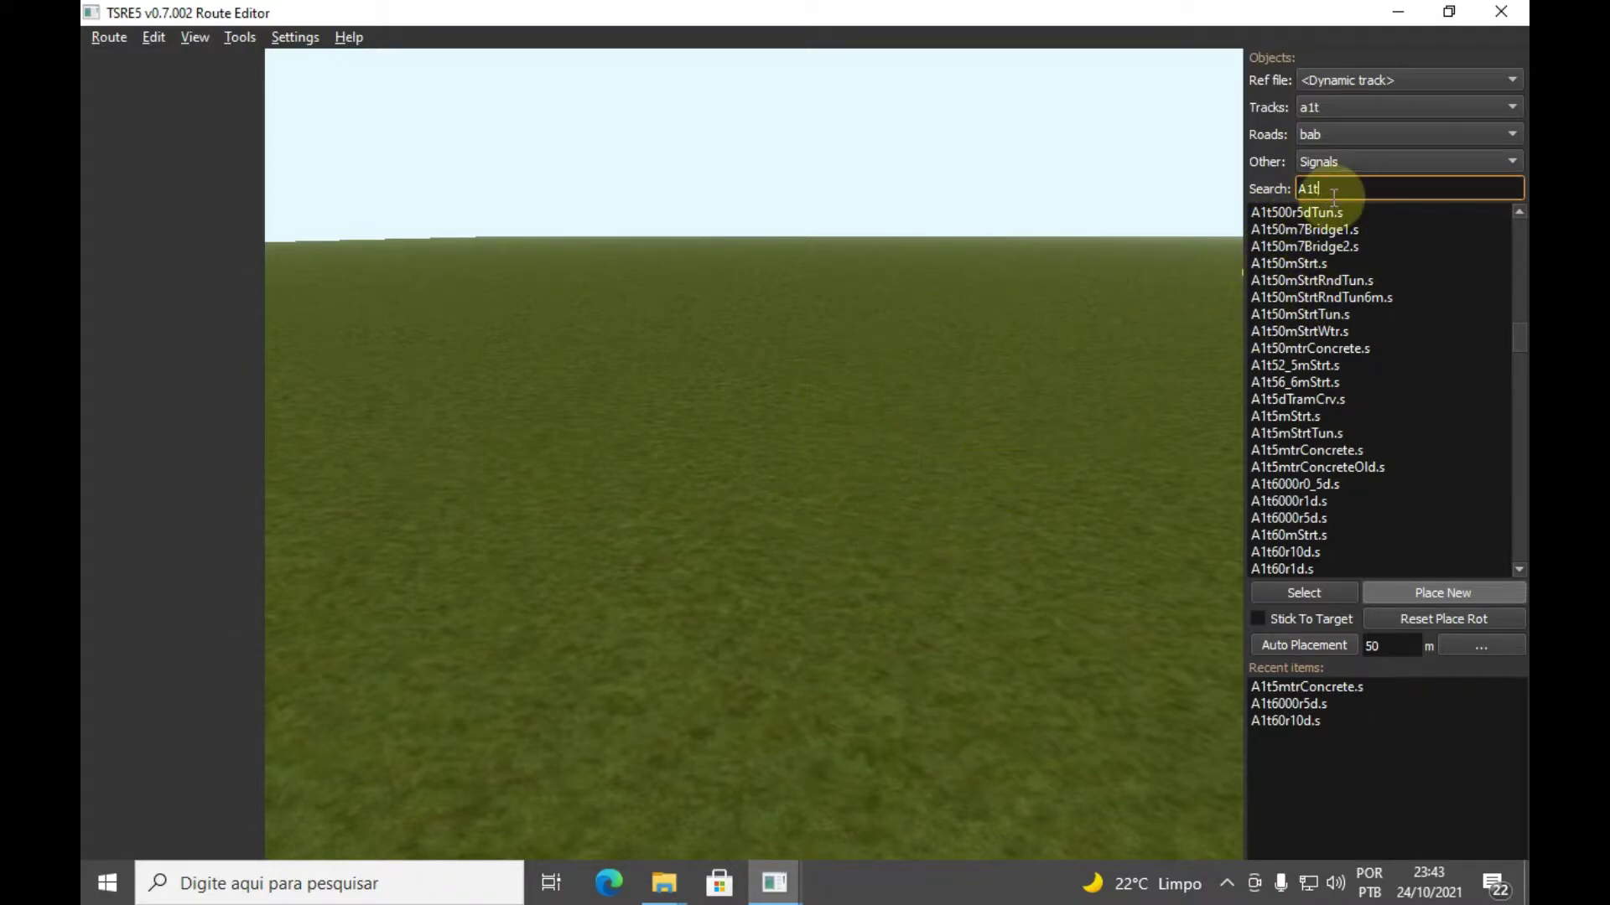
{"action": "type", "text": "100"}
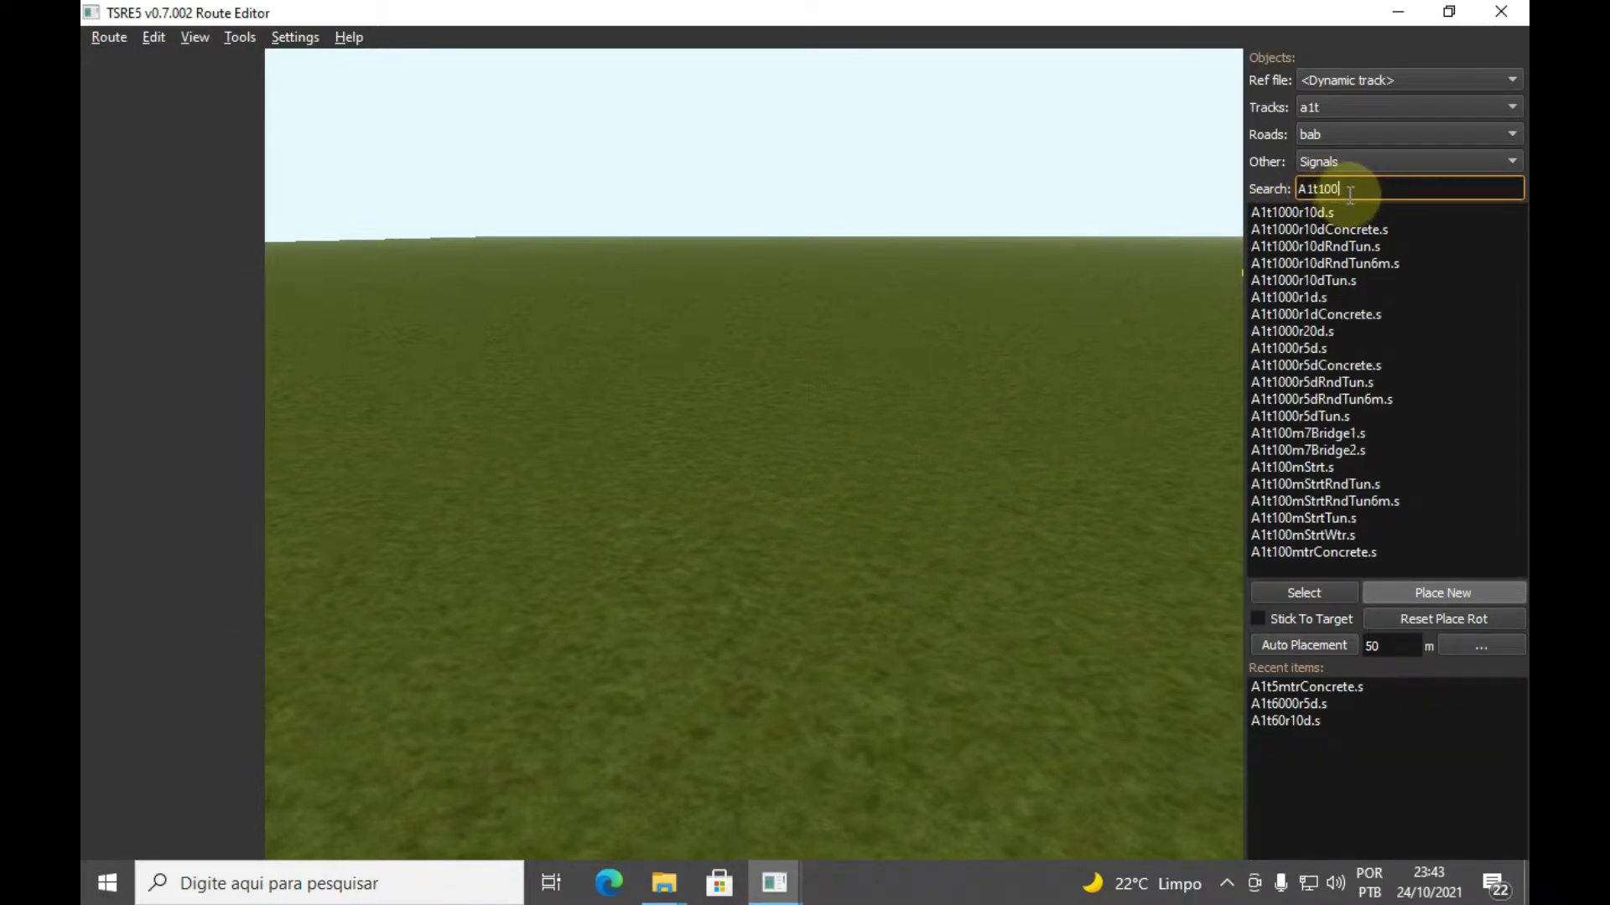
Narrow the object search to A1t100m and place the A1t100mStrt.s straight track piece on the terrain
{"action": "type", "text": "m"}
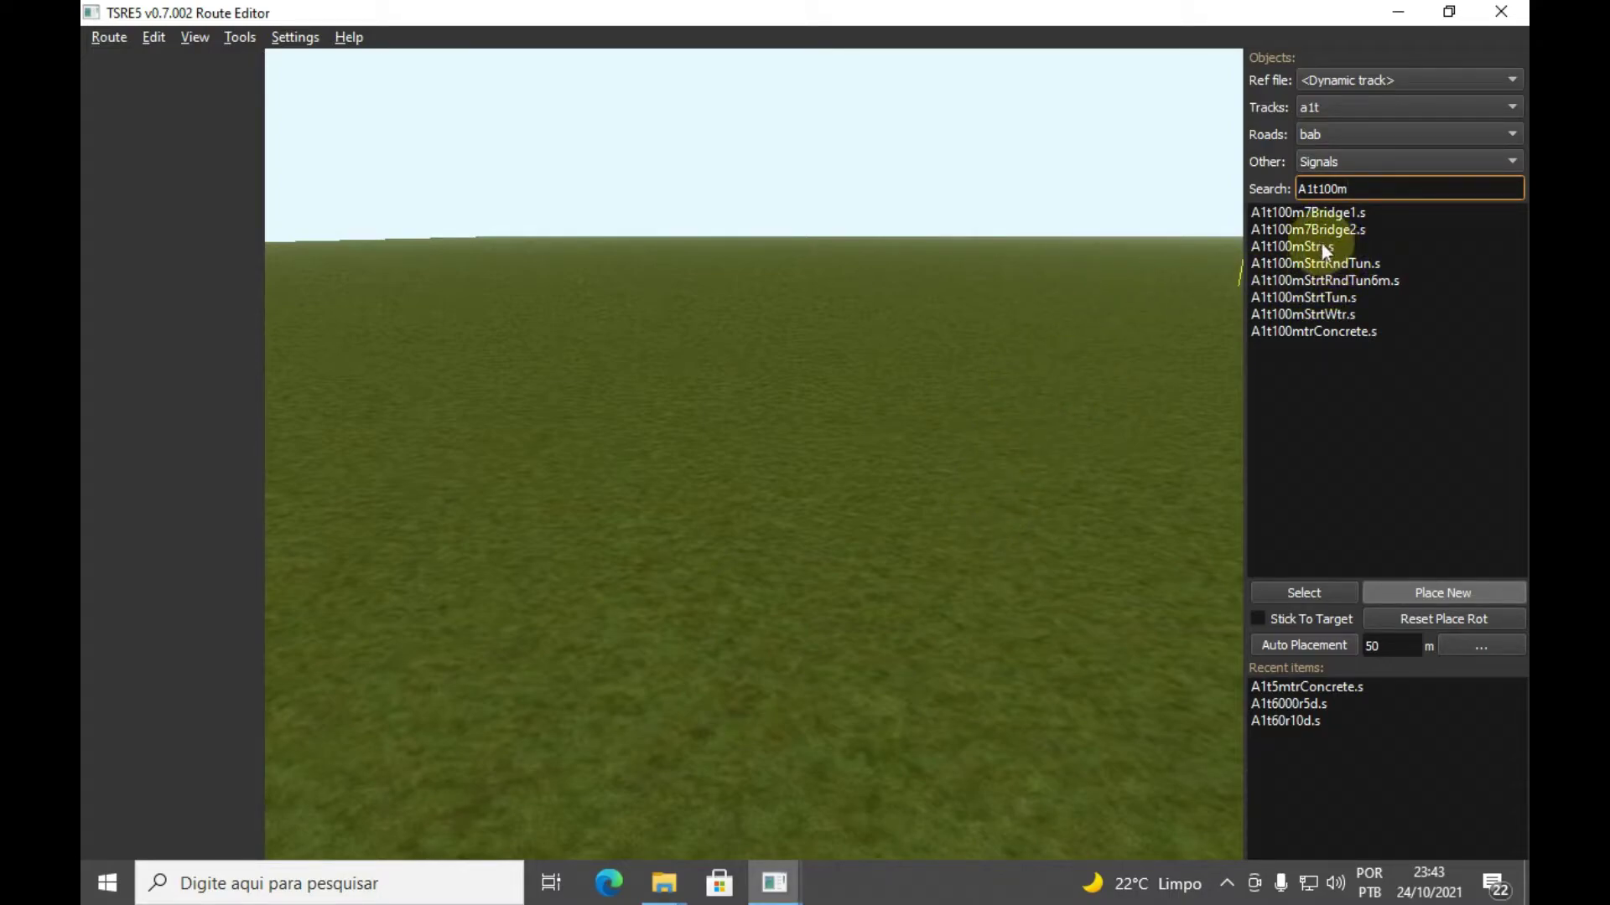
{"action": "left_click", "coordinate": [1323, 247]}
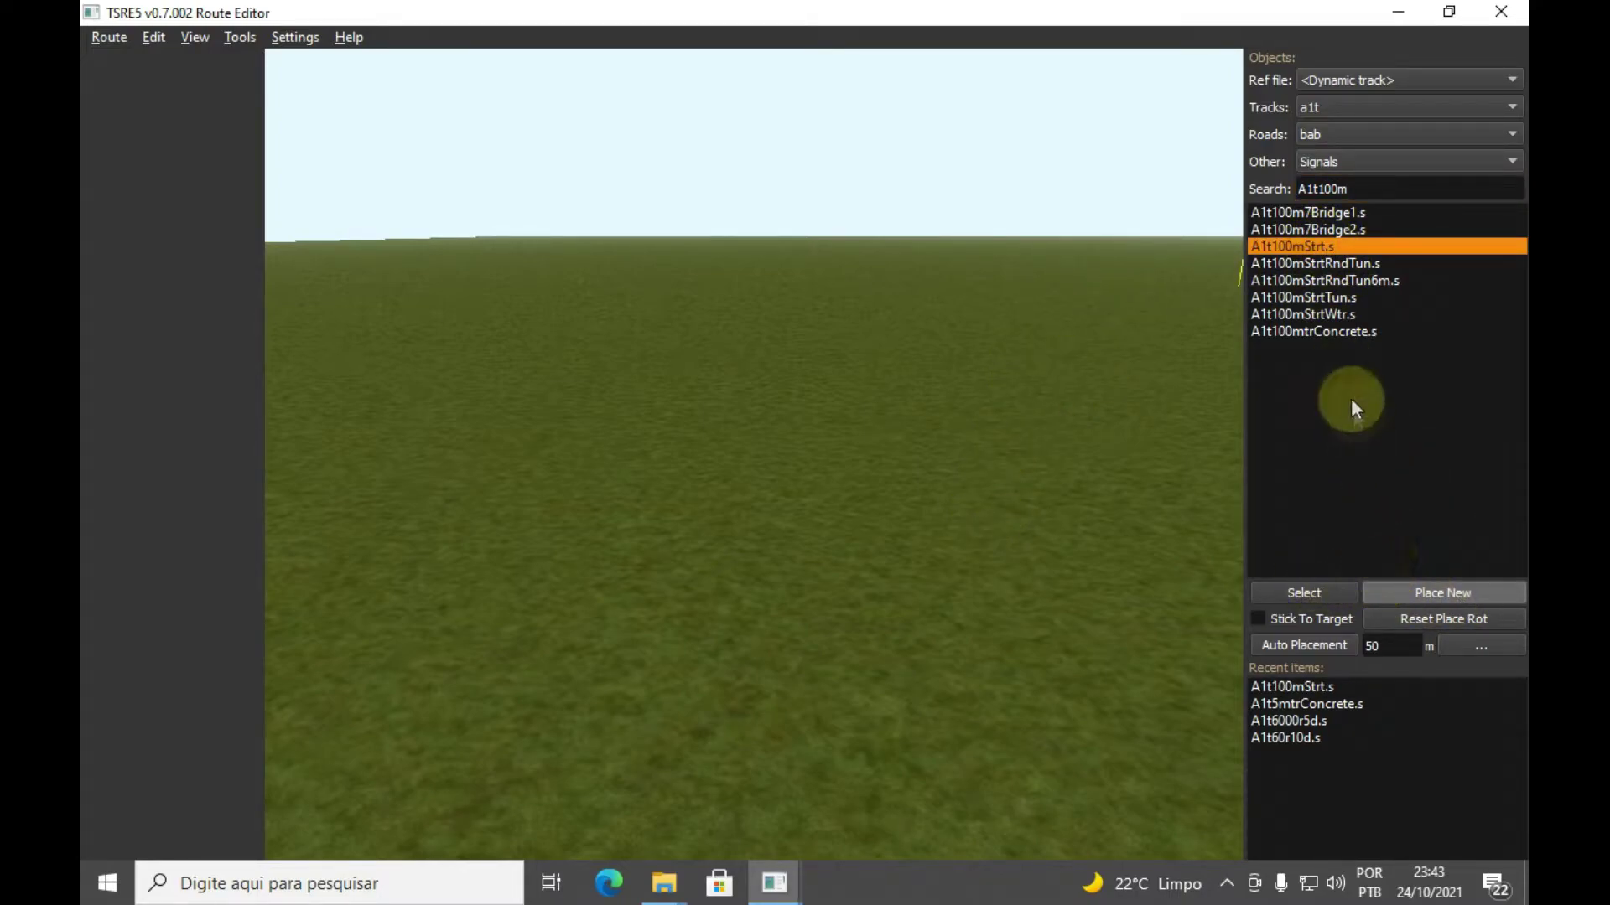
{"action": "left_click", "coordinate": [1433, 593]}
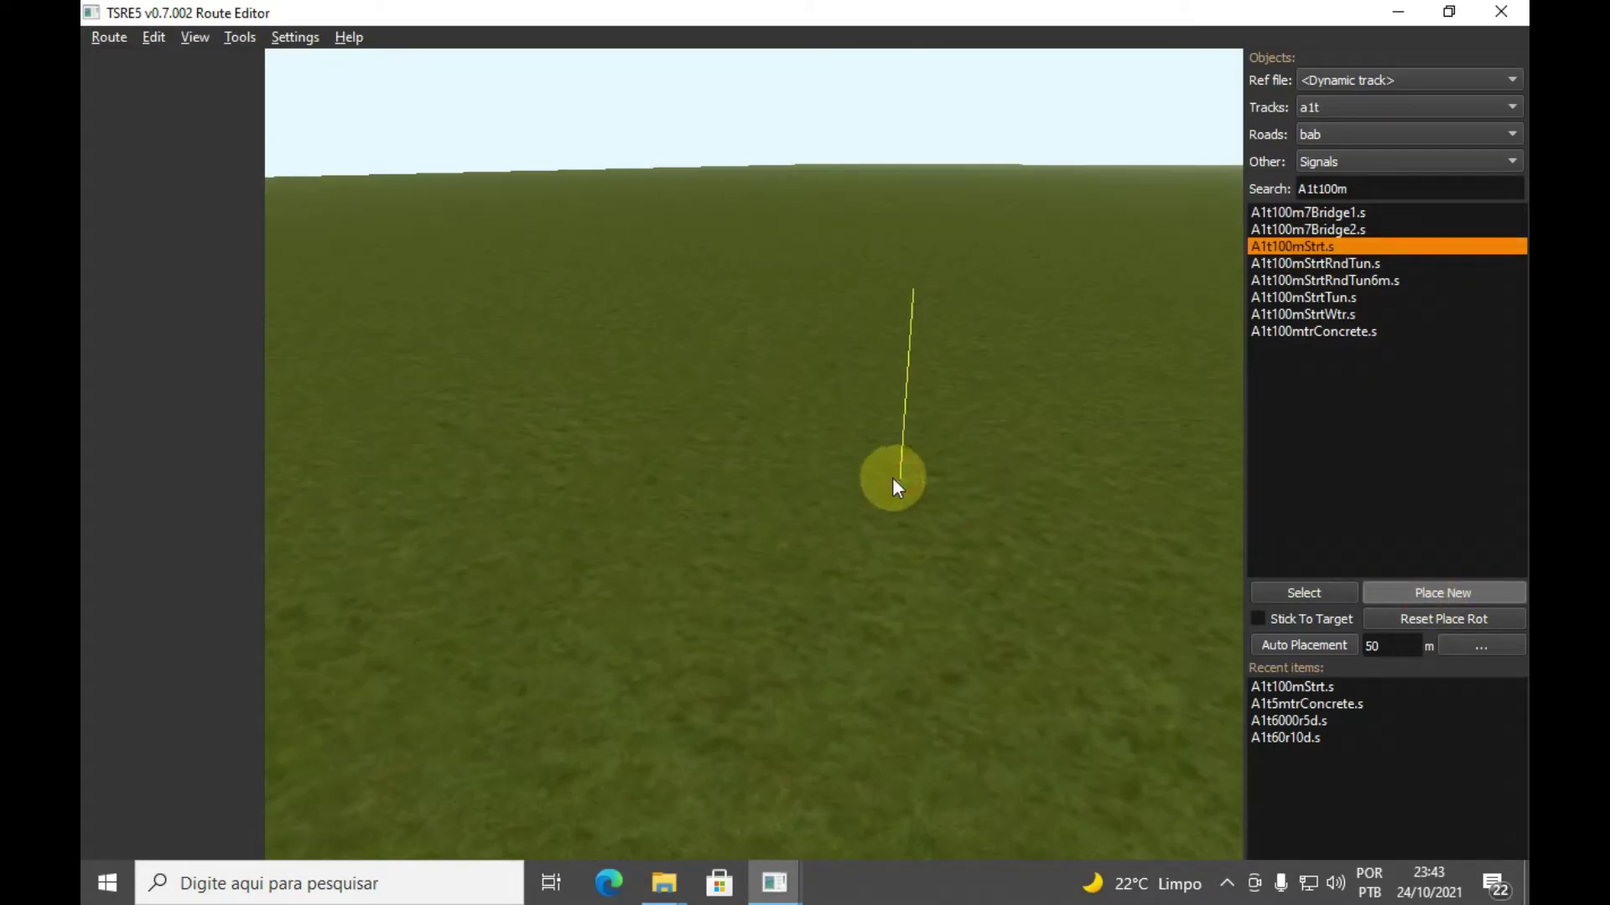
{"action": "right_click_drag", "start_coordinate": [782, 647], "coordinate": [864, 641]}
{"action": "left_click", "coordinate": [776, 652]}
Rotate the placed 100 m straight track about the Y axis in 90° increments
{"action": "key", "text": "Down"}
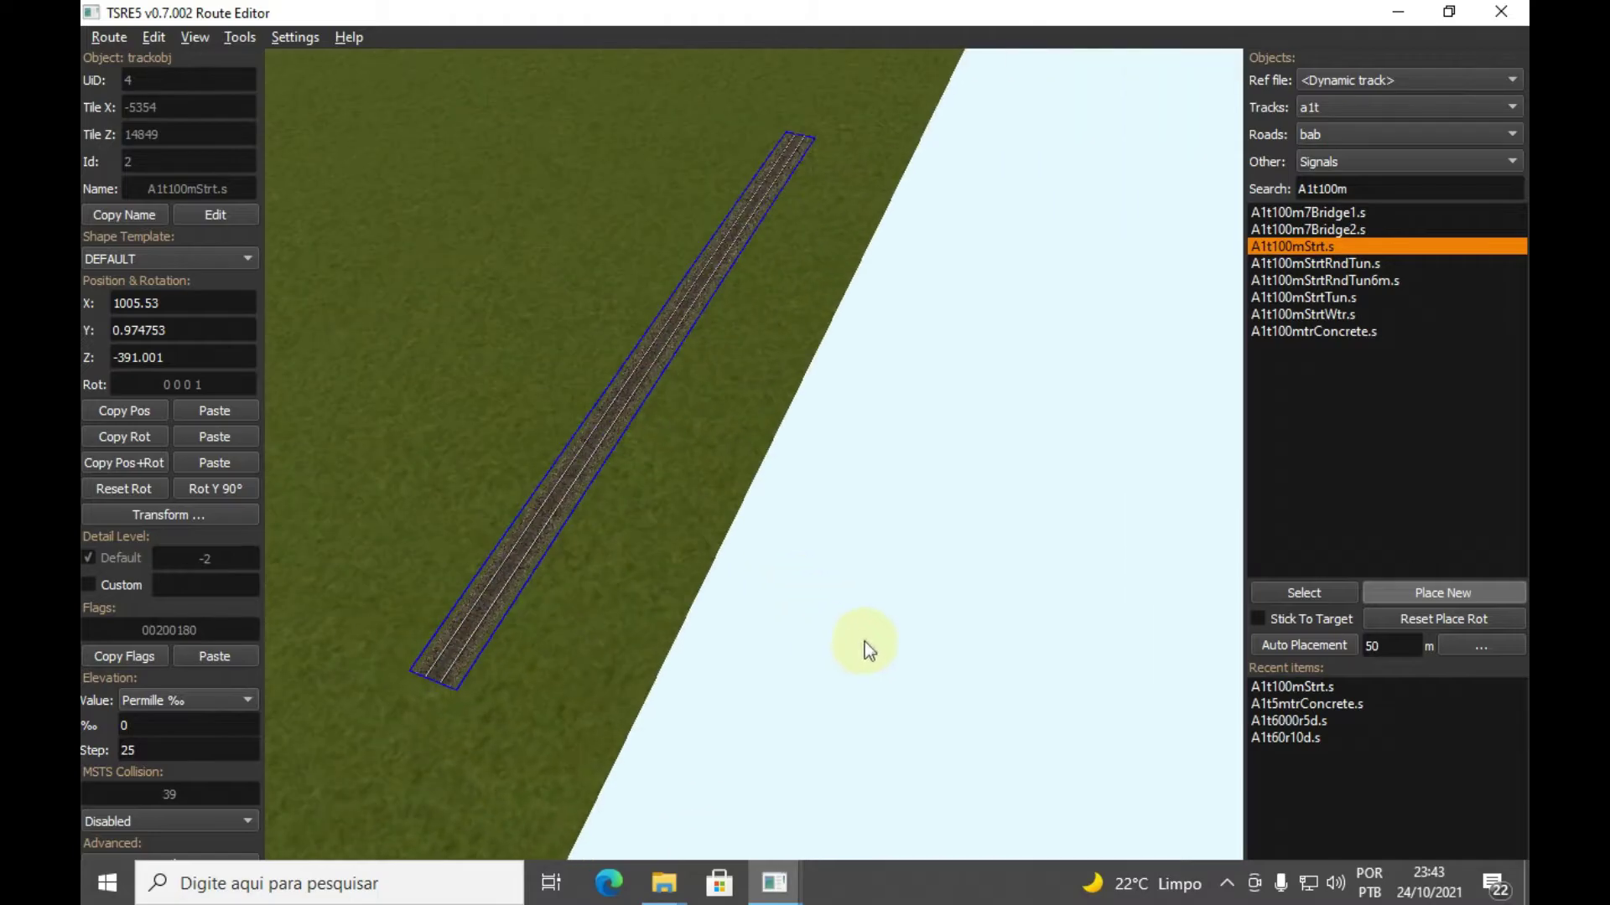
{"action": "key", "text": "Left"}
{"action": "right_click_drag", "start_coordinate": [948, 490], "coordinate": [907, 501]}
{"action": "mouse_move", "coordinate": [810, 722]}
{"action": "right_mouse_down"}
{"action": "mouse_move", "coordinate": [833, 697]}
{"action": "mouse_move", "coordinate": [819, 696]}
{"action": "right_mouse_up"}
{"action": "key", "text": "Right"}
{"action": "key", "text": "Up"}
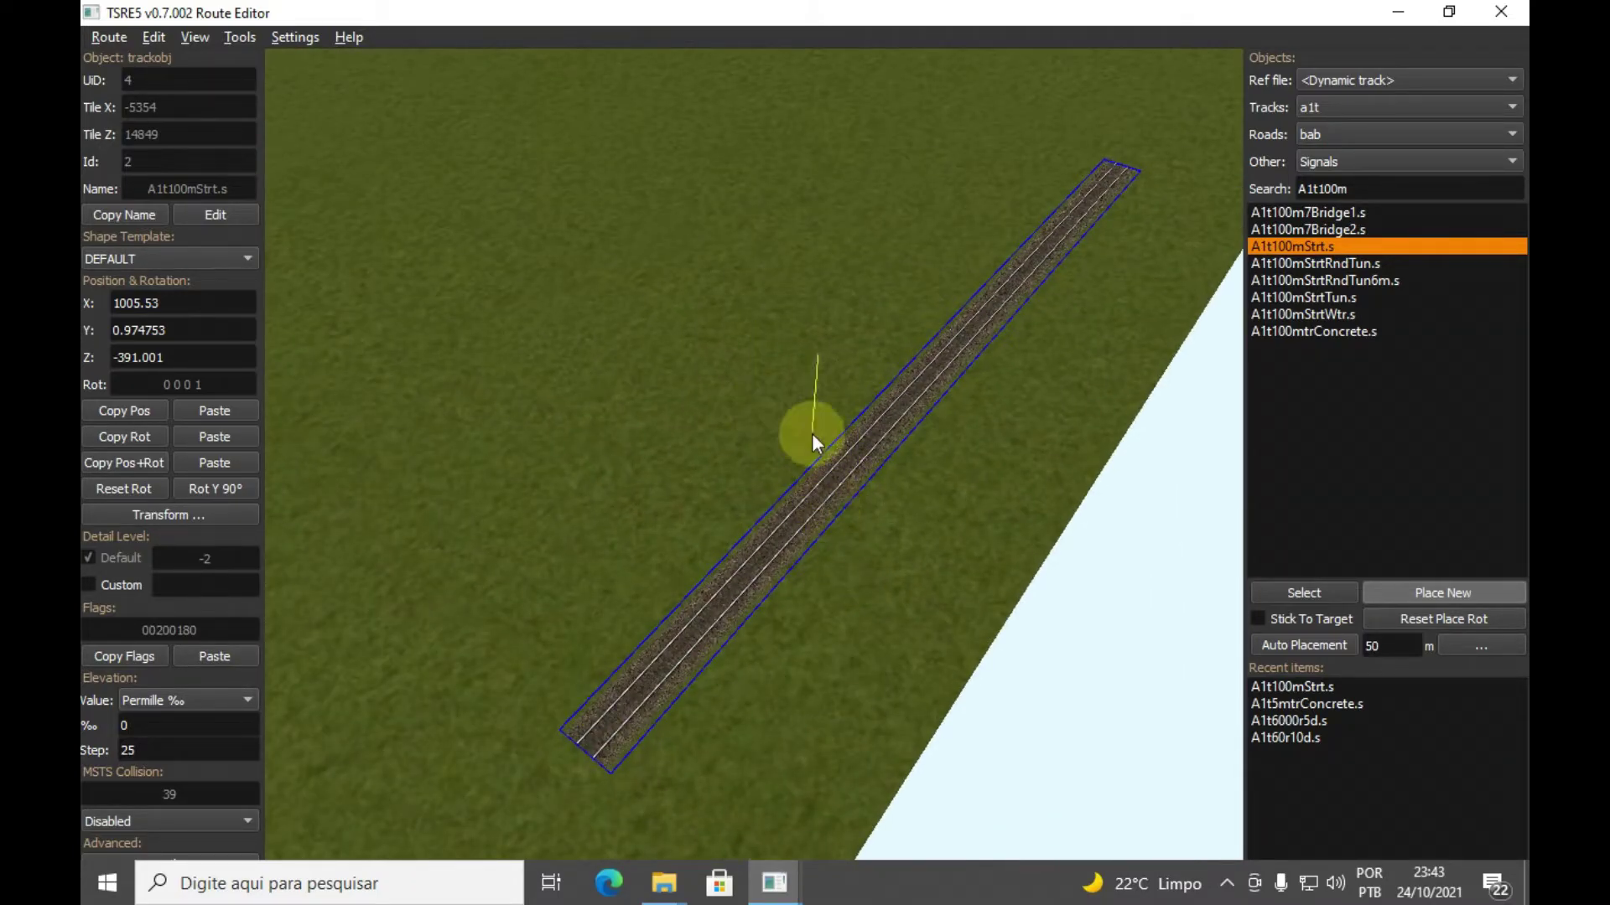
{"action": "right_click_drag", "start_coordinate": [638, 500], "coordinate": [618, 496]}
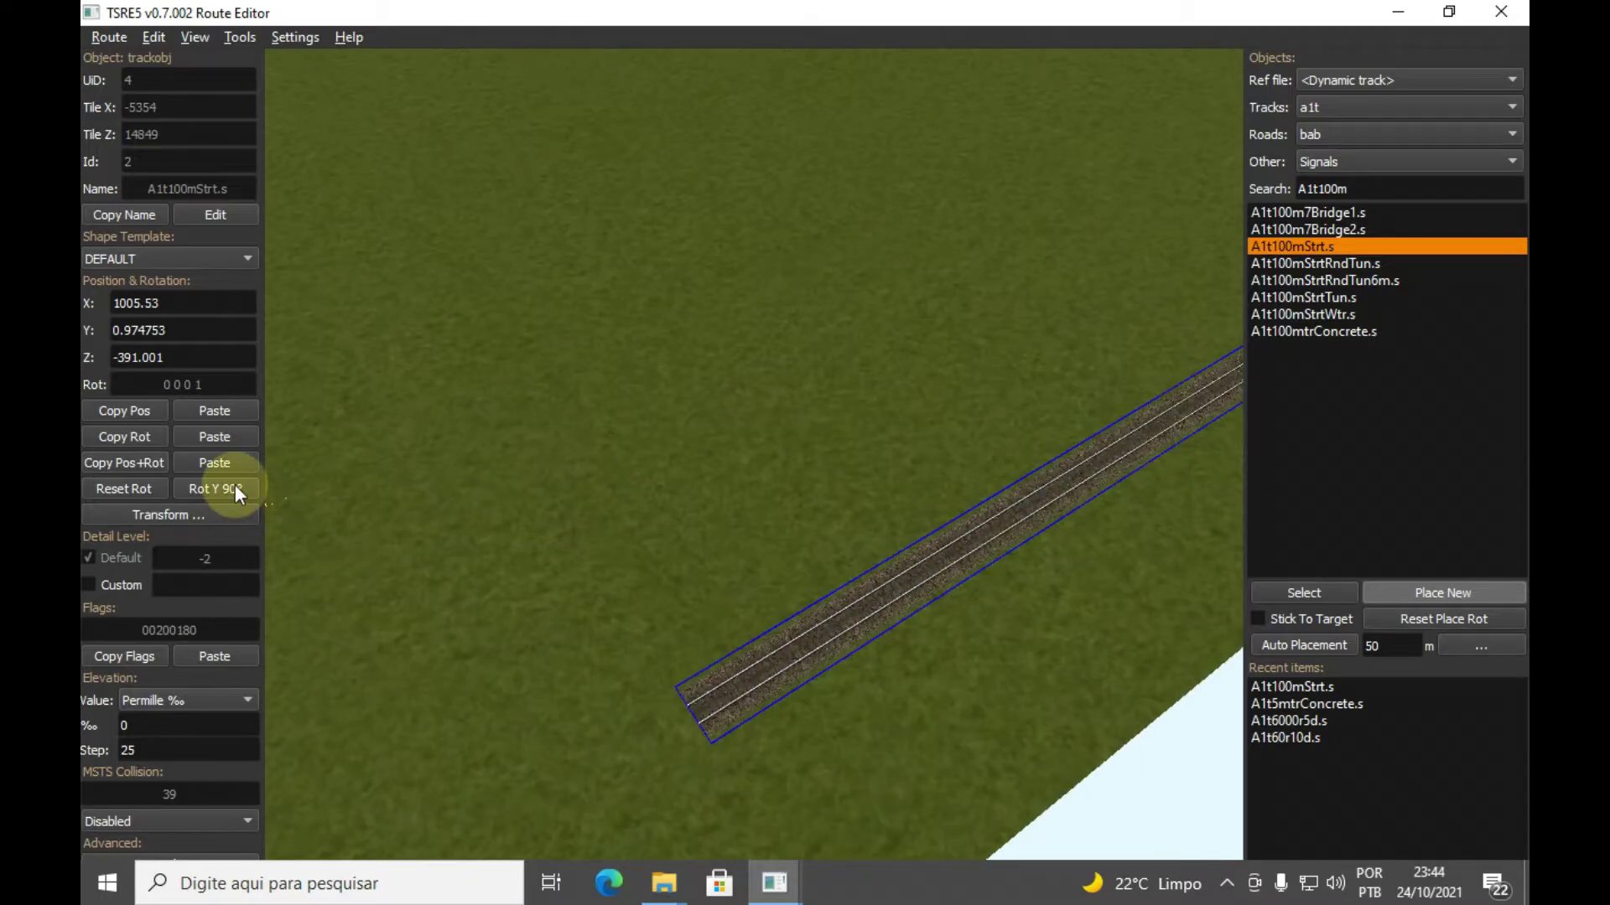
{"action": "left_click", "coordinate": [233, 489]}
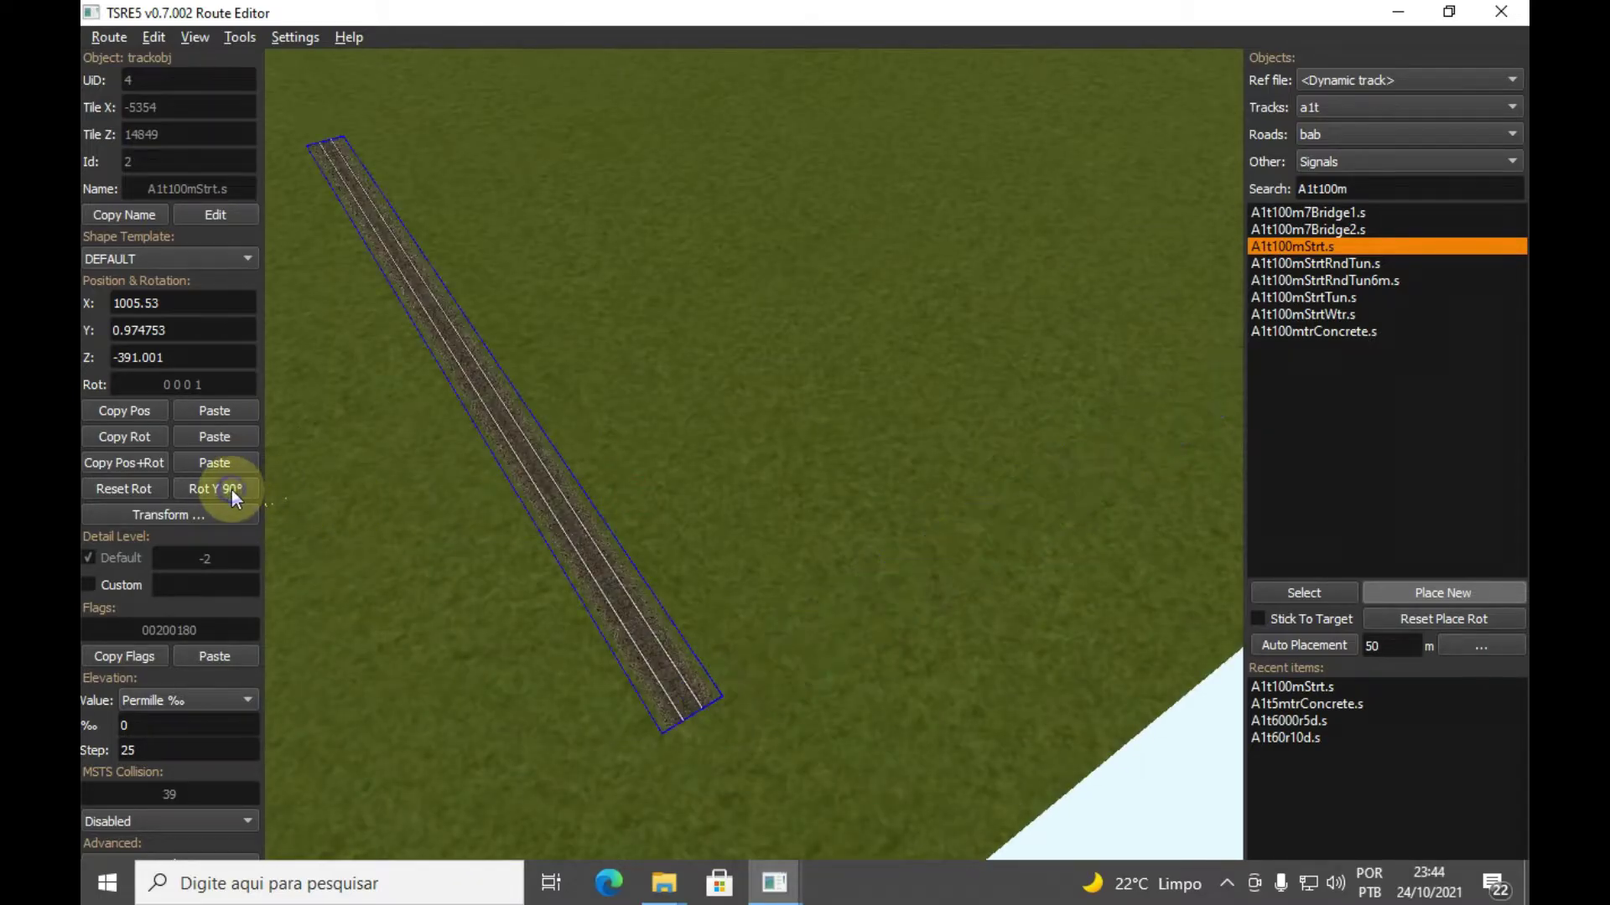
{"action": "left_click", "coordinate": [231, 489]}
{"action": "left_click", "coordinate": [232, 487]}
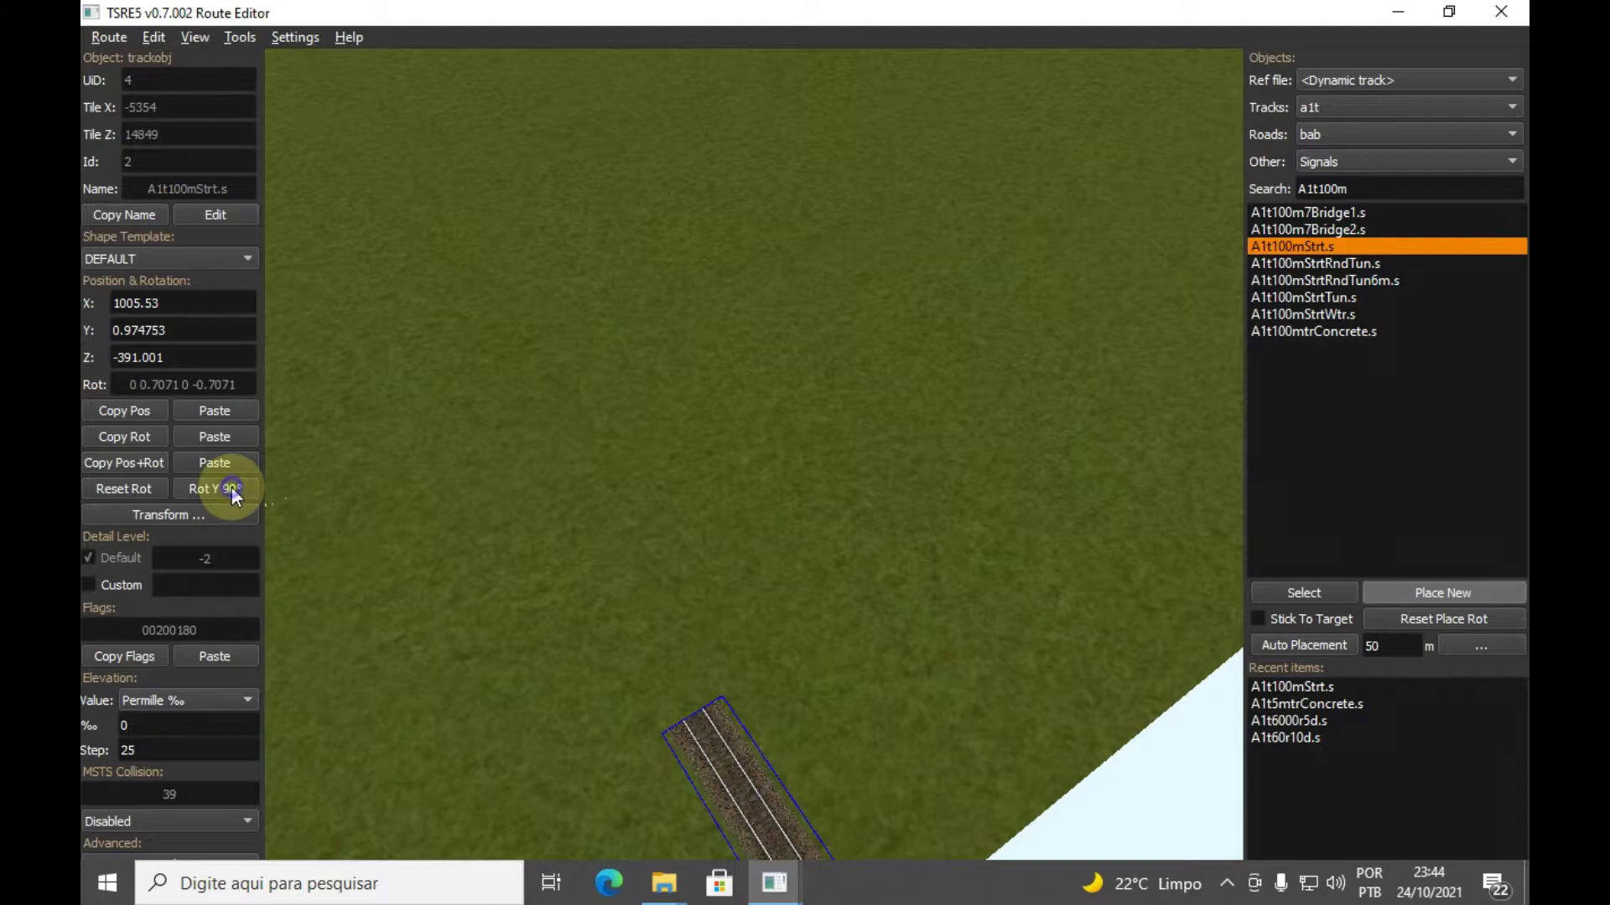
{"action": "left_click", "coordinate": [231, 488]}
{"action": "left_click", "coordinate": [231, 488]}
{"action": "left_click_drag", "start_coordinate": [633, 577], "coordinate": [619, 584]}
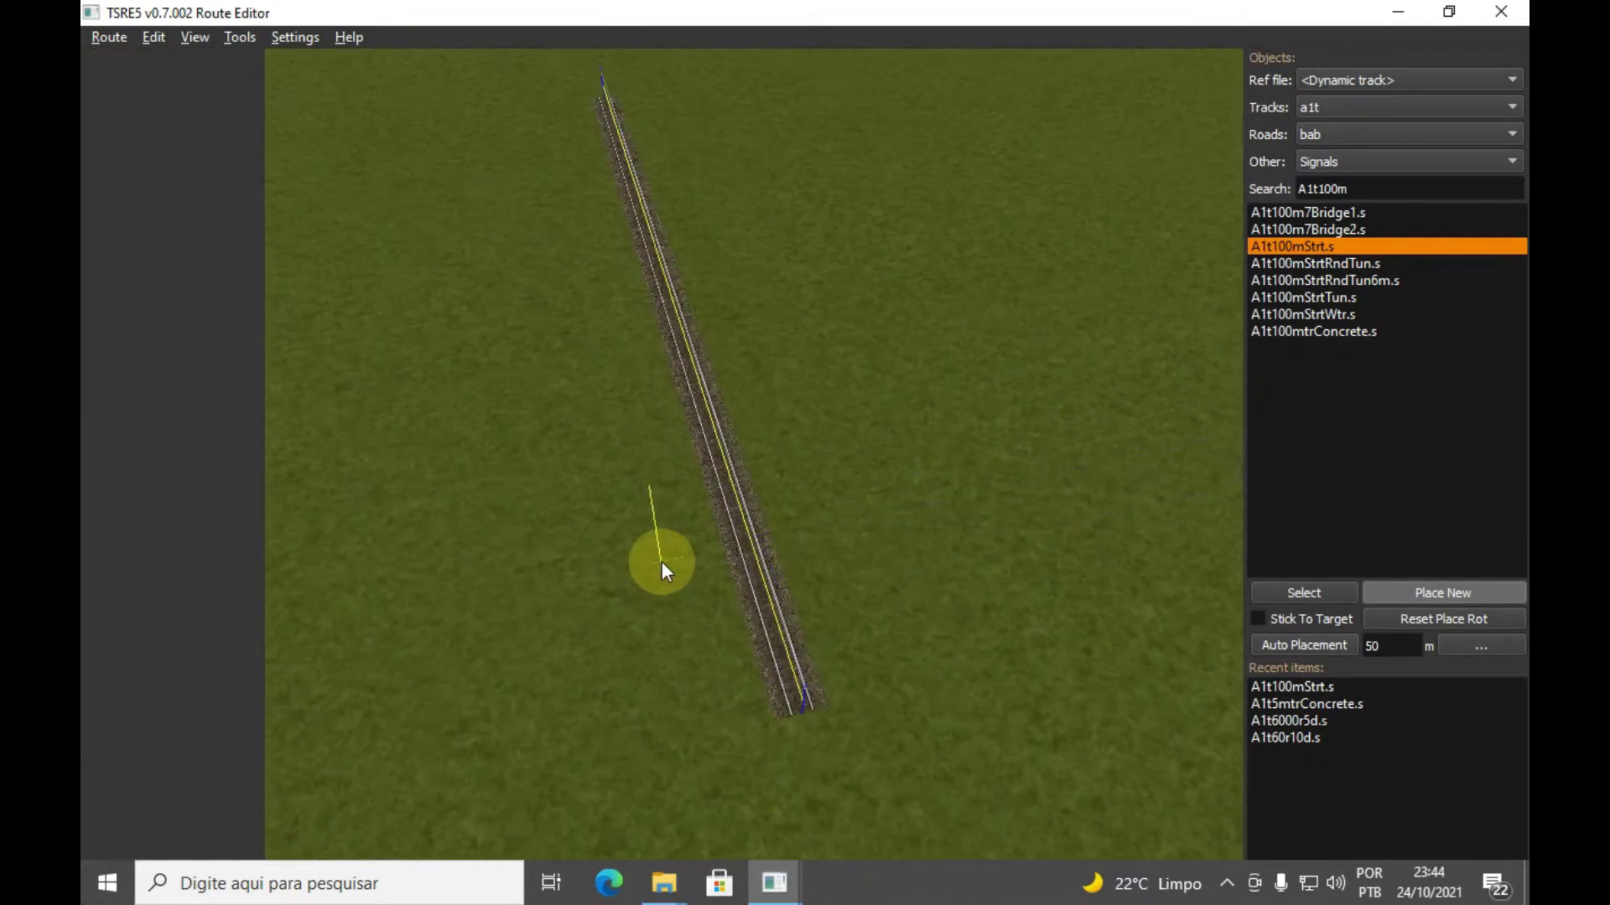
Select the placed straight track and try rotating it freehand
{"action": "key", "text": "e"}
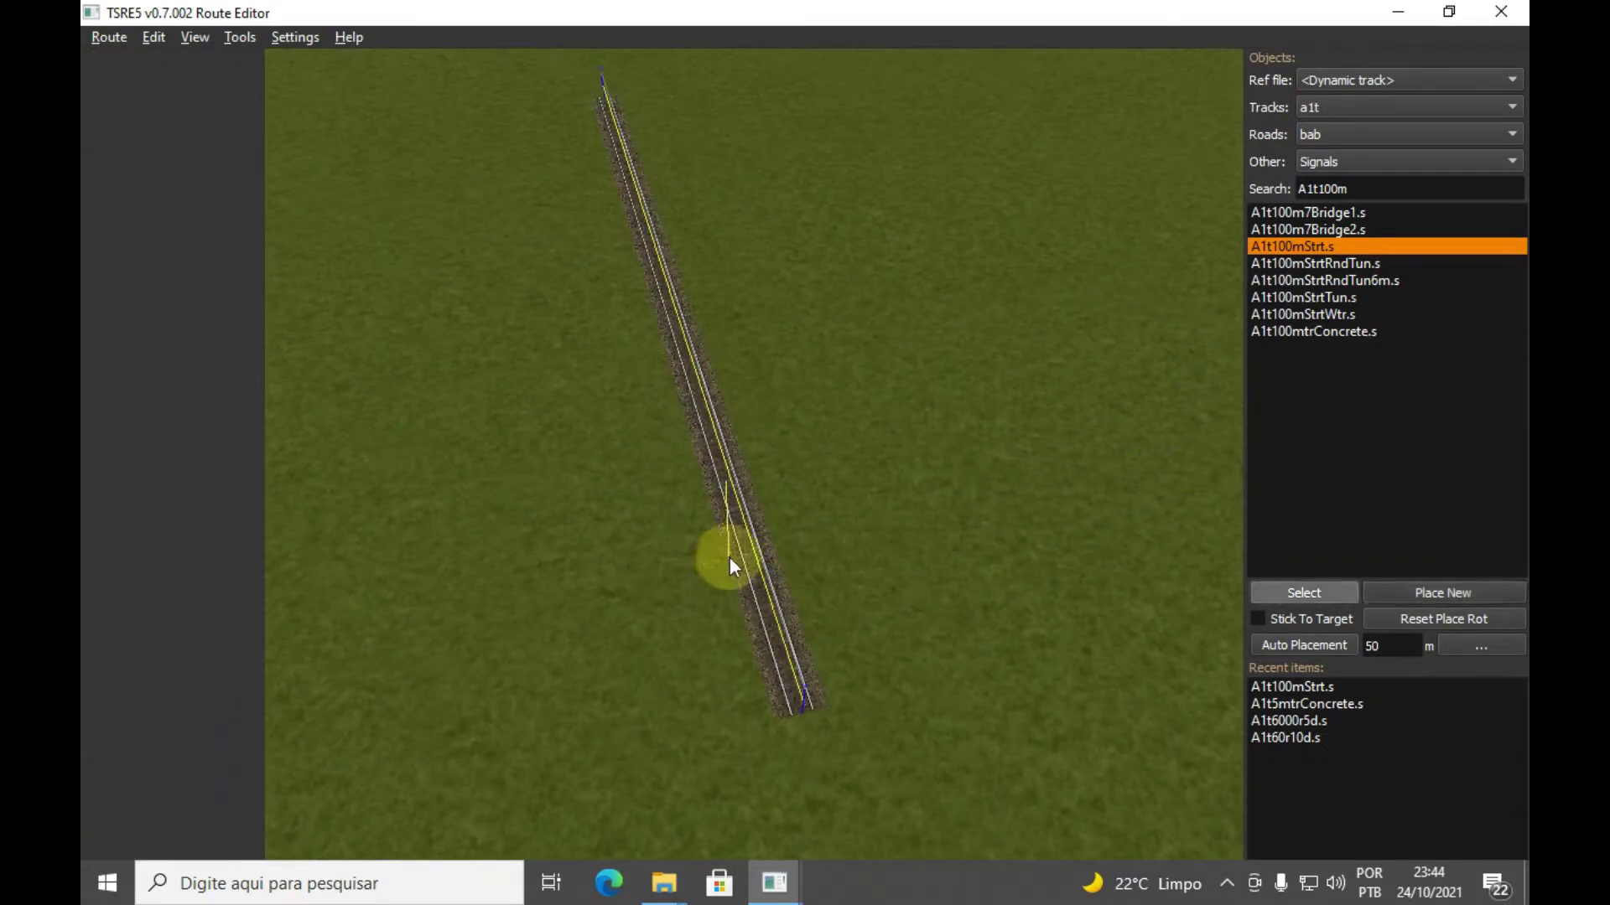
{"action": "left_click", "coordinate": [757, 546]}
{"action": "key", "text": "z"}
{"action": "left_click", "coordinate": [757, 546]}
{"action": "key", "text": "r"}
{"action": "mouse_move", "coordinate": [757, 547]}
{"action": "left_mouse_down"}
{"action": "mouse_move", "coordinate": [711, 546]}
{"action": "mouse_move", "coordinate": [803, 562]}
{"action": "mouse_move", "coordinate": [756, 565]}
{"action": "mouse_move", "coordinate": [770, 568]}
{"action": "left_mouse_up"}
{"action": "right_click_drag", "start_coordinate": [768, 568], "coordinate": [742, 450]}
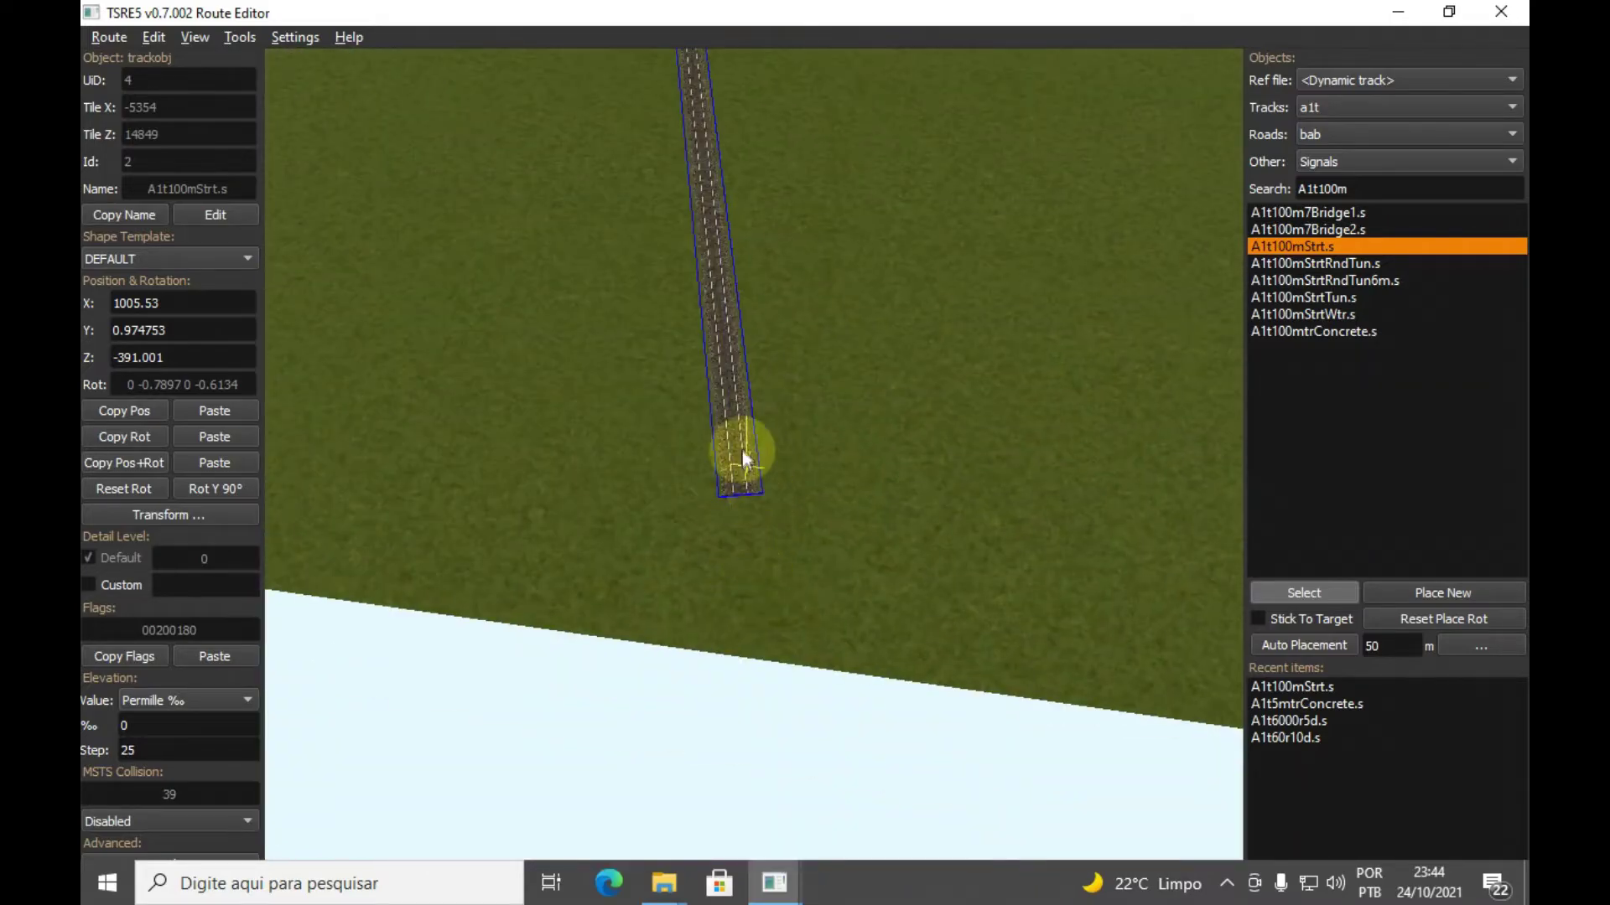
{"action": "left_click_drag", "start_coordinate": [742, 450], "coordinate": [728, 450]}
{"action": "mouse_move", "coordinate": [727, 448]}
{"action": "right_mouse_down"}
{"action": "mouse_move", "coordinate": [730, 431]}
{"action": "mouse_move", "coordinate": [697, 439]}
{"action": "mouse_move", "coordinate": [788, 444]}
{"action": "mouse_move", "coordinate": [726, 485]}
{"action": "mouse_move", "coordinate": [747, 490]}
{"action": "mouse_move", "coordinate": [657, 489]}
{"action": "mouse_move", "coordinate": [708, 490]}
{"action": "mouse_move", "coordinate": [701, 510]}
{"action": "right_mouse_up"}
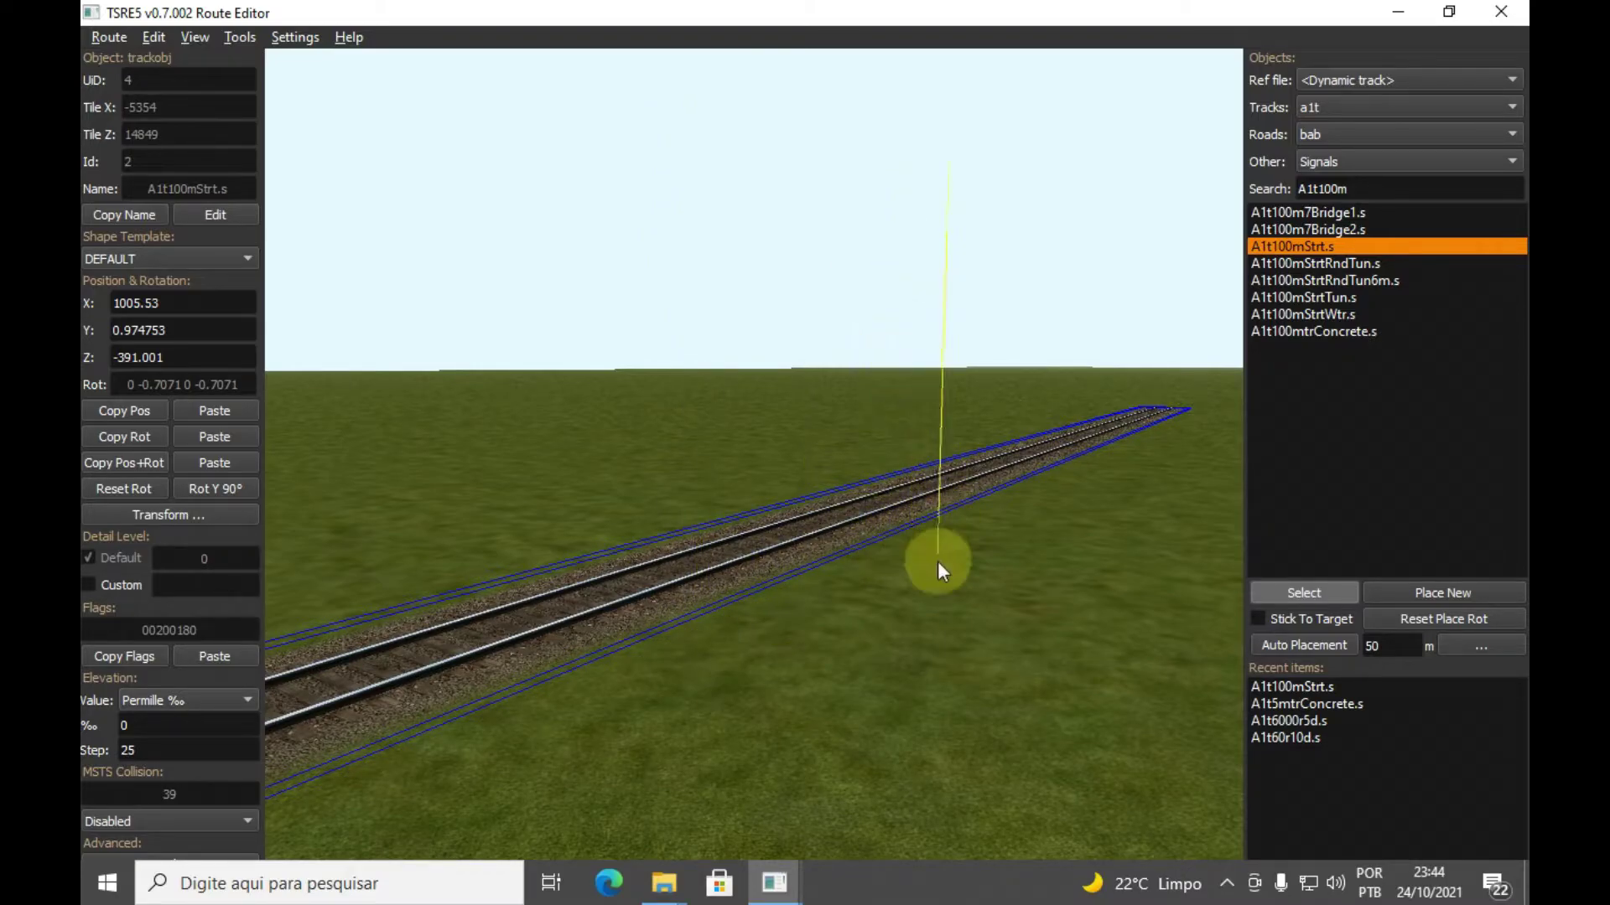
Examine the straight track and the numbered markers at both of its ends
{"action": "mouse_move", "coordinate": [962, 541]}
{"action": "right_mouse_down"}
{"action": "mouse_move", "coordinate": [882, 525]}
{"action": "mouse_move", "coordinate": [869, 547]}
{"action": "mouse_move", "coordinate": [887, 491]}
{"action": "mouse_move", "coordinate": [882, 410]}
{"action": "right_mouse_up"}
{"action": "key", "text": "w"}
{"action": "key", "text": "z"}
{"action": "key", "text": "d"}
{"action": "key", "text": "s"}
{"action": "key", "text": "a"}
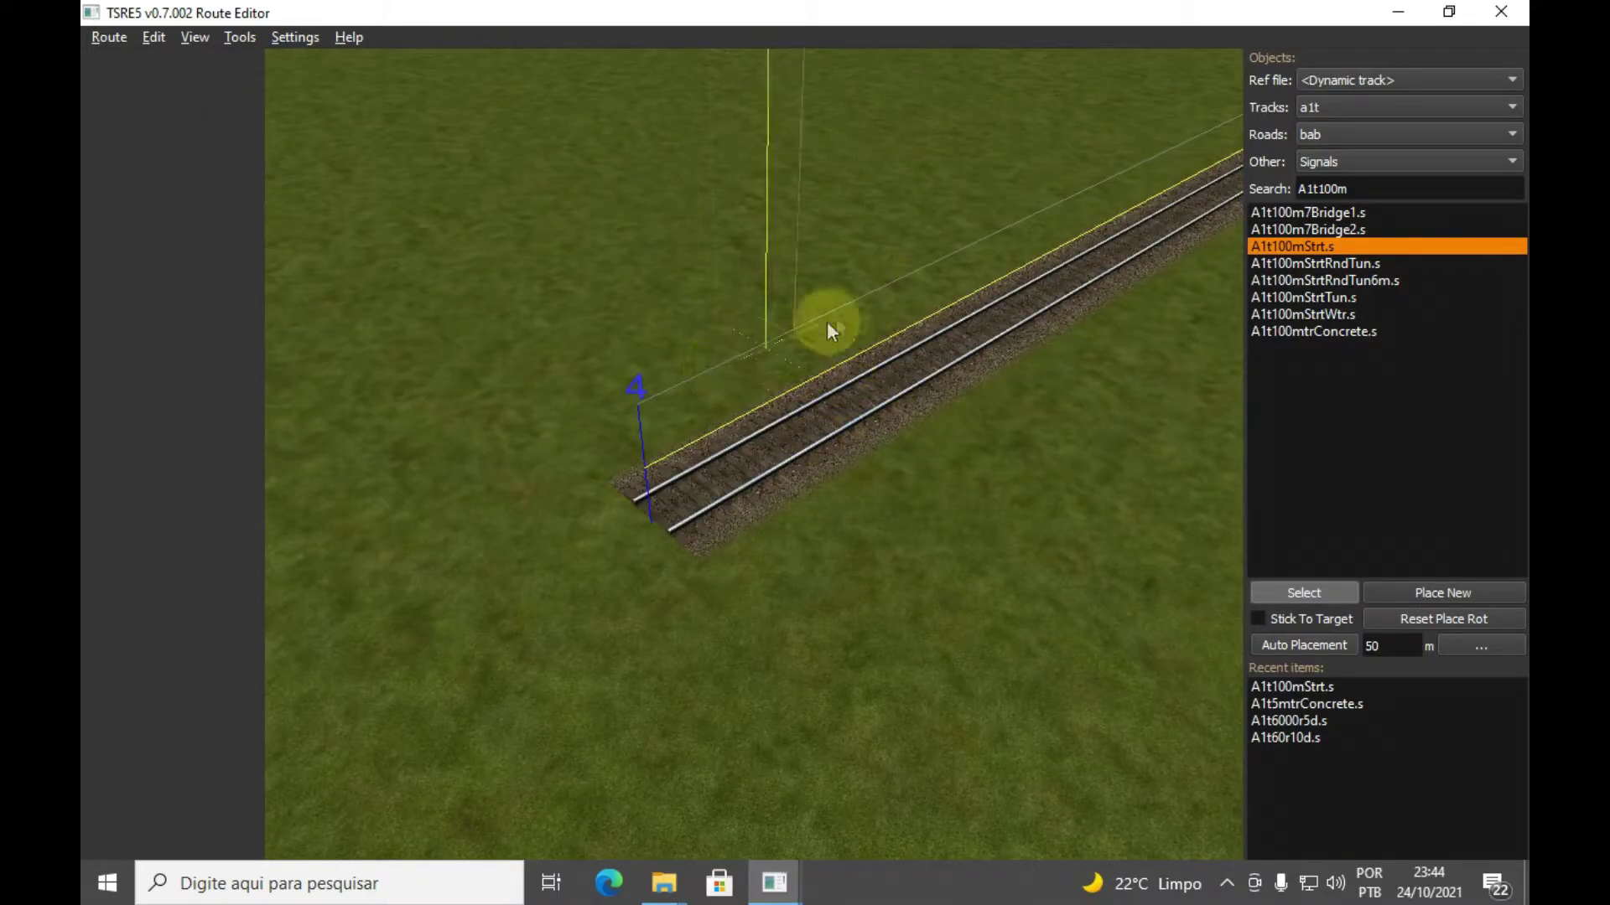
{"action": "mouse_move", "coordinate": [775, 457]}
{"action": "right_mouse_down"}
{"action": "mouse_move", "coordinate": [792, 449]}
{"action": "mouse_move", "coordinate": [719, 415]}
{"action": "mouse_move", "coordinate": [768, 384]}
{"action": "right_mouse_up"}
{"action": "right_click_drag", "start_coordinate": [902, 405], "coordinate": [815, 369]}
{"action": "key", "text": "w"}
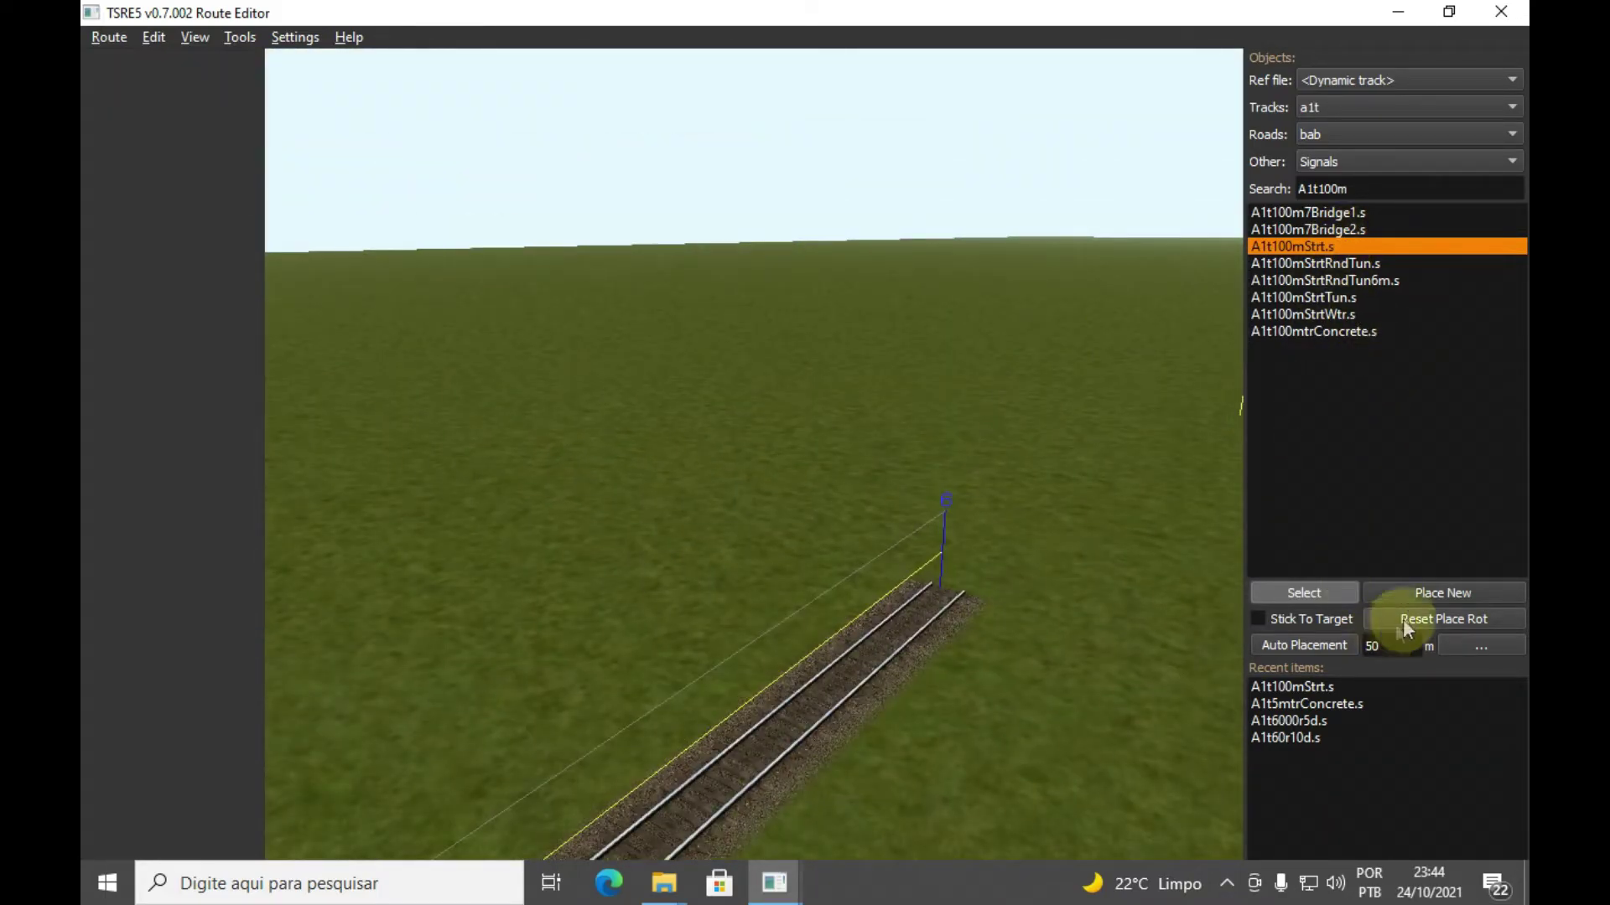
Try placing another A1t100mStrt.s piece at the far end of the straight track and remove it
{"action": "left_click", "coordinate": [1436, 597]}
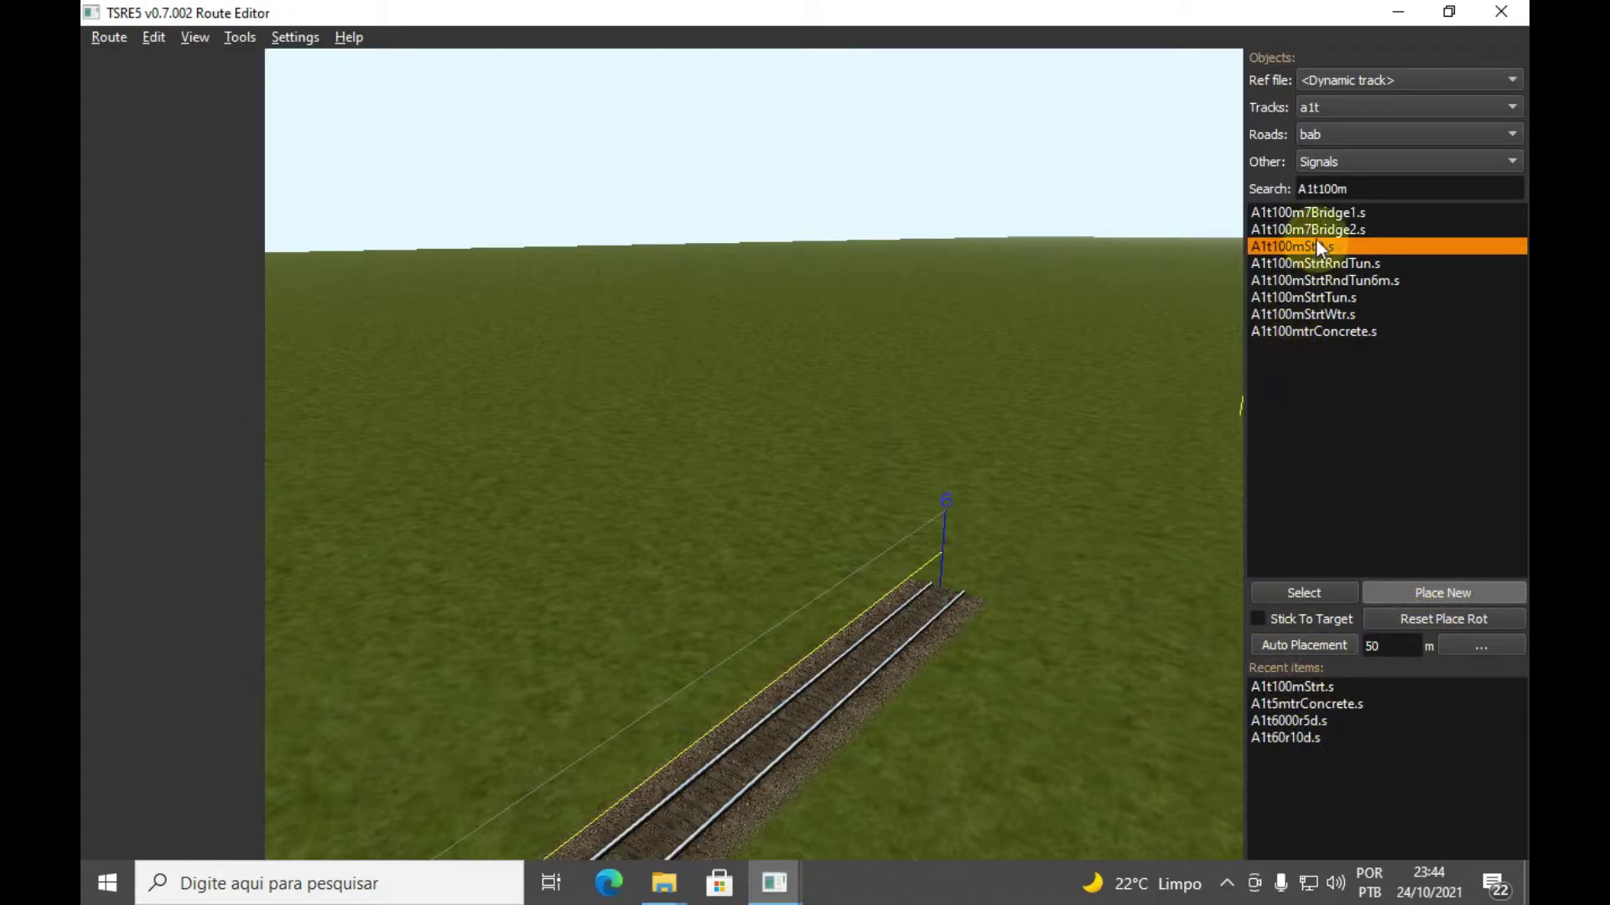
{"action": "left_click", "coordinate": [954, 591]}
{"action": "key", "text": "w"}
{"action": "right_click_drag", "start_coordinate": [854, 585], "coordinate": [910, 524]}
{"action": "key", "text": "Delete"}
{"action": "left_click", "coordinate": [914, 521]}
{"action": "key", "text": "Delete"}
{"action": "left_click", "coordinate": [909, 522]}
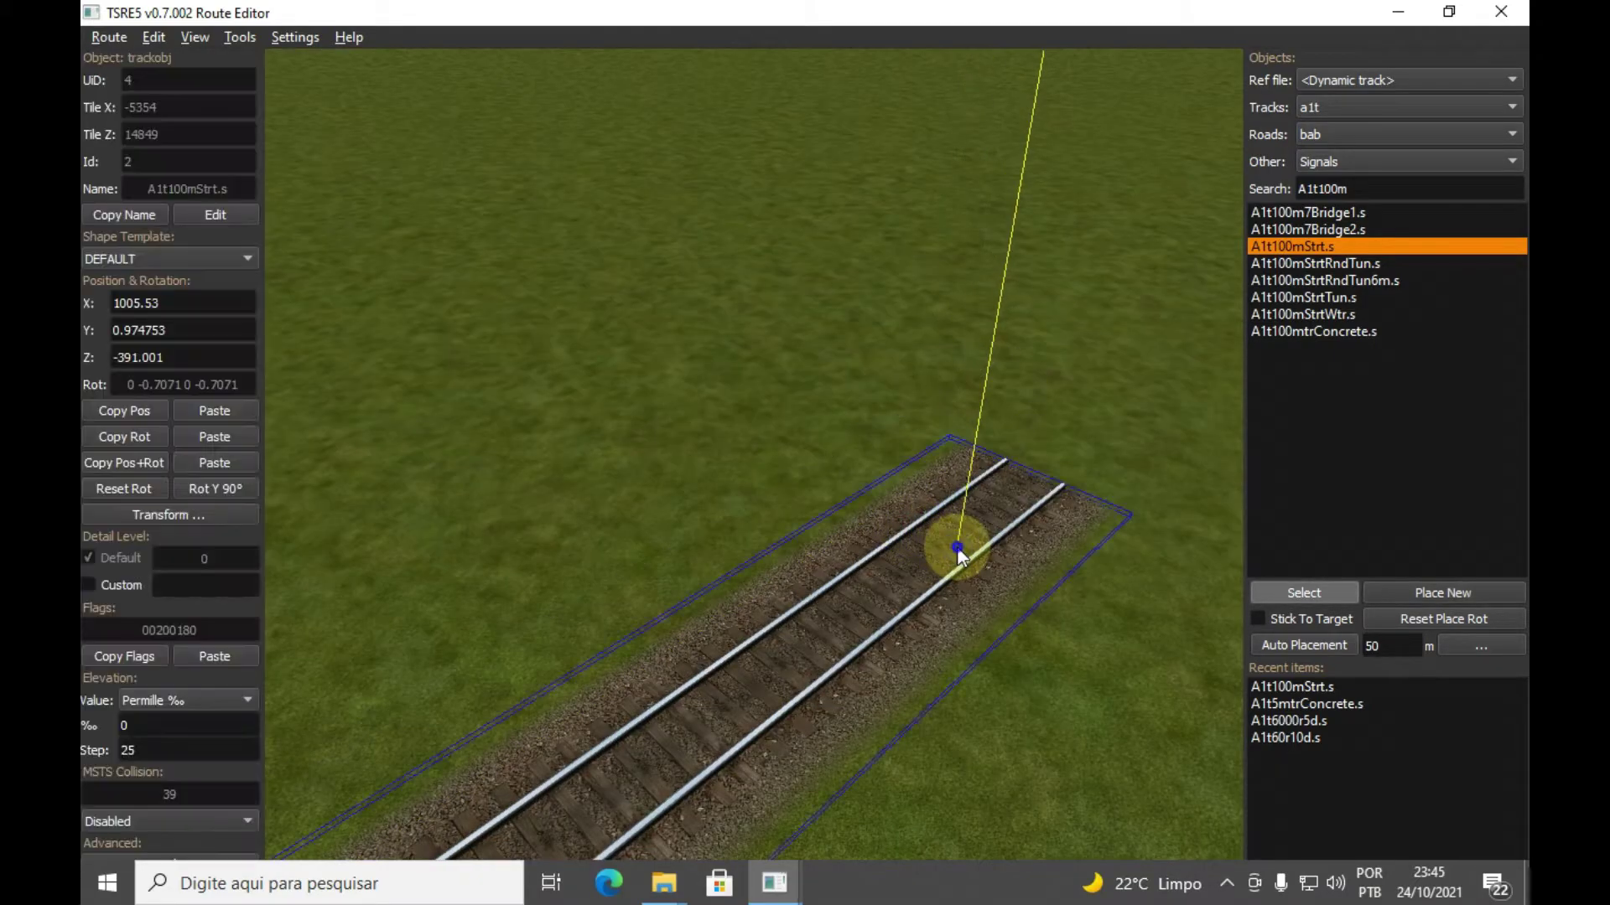
{"action": "key", "text": "ctrl+z"}
Try once more to extend the straight track with A1t100mStrt.s and remove the test track from the terrain
{"action": "left_click", "coordinate": [1437, 592]}
{"action": "left_click", "coordinate": [1042, 518]}
{"action": "key", "text": "s"}
{"action": "right_click_drag", "start_coordinate": [980, 512], "coordinate": [902, 532]}
{"action": "key", "text": "z"}
{"action": "key", "text": "w"}
{"action": "key", "text": "w"}
{"action": "key", "text": "e"}
{"action": "left_click", "coordinate": [833, 456]}
{"action": "key", "text": "ctrl+z"}
Place an A1t100mStrt.s straight track near the terrain's edge and rotate it 90° about the Y axis
{"action": "left_click", "coordinate": [1439, 593]}
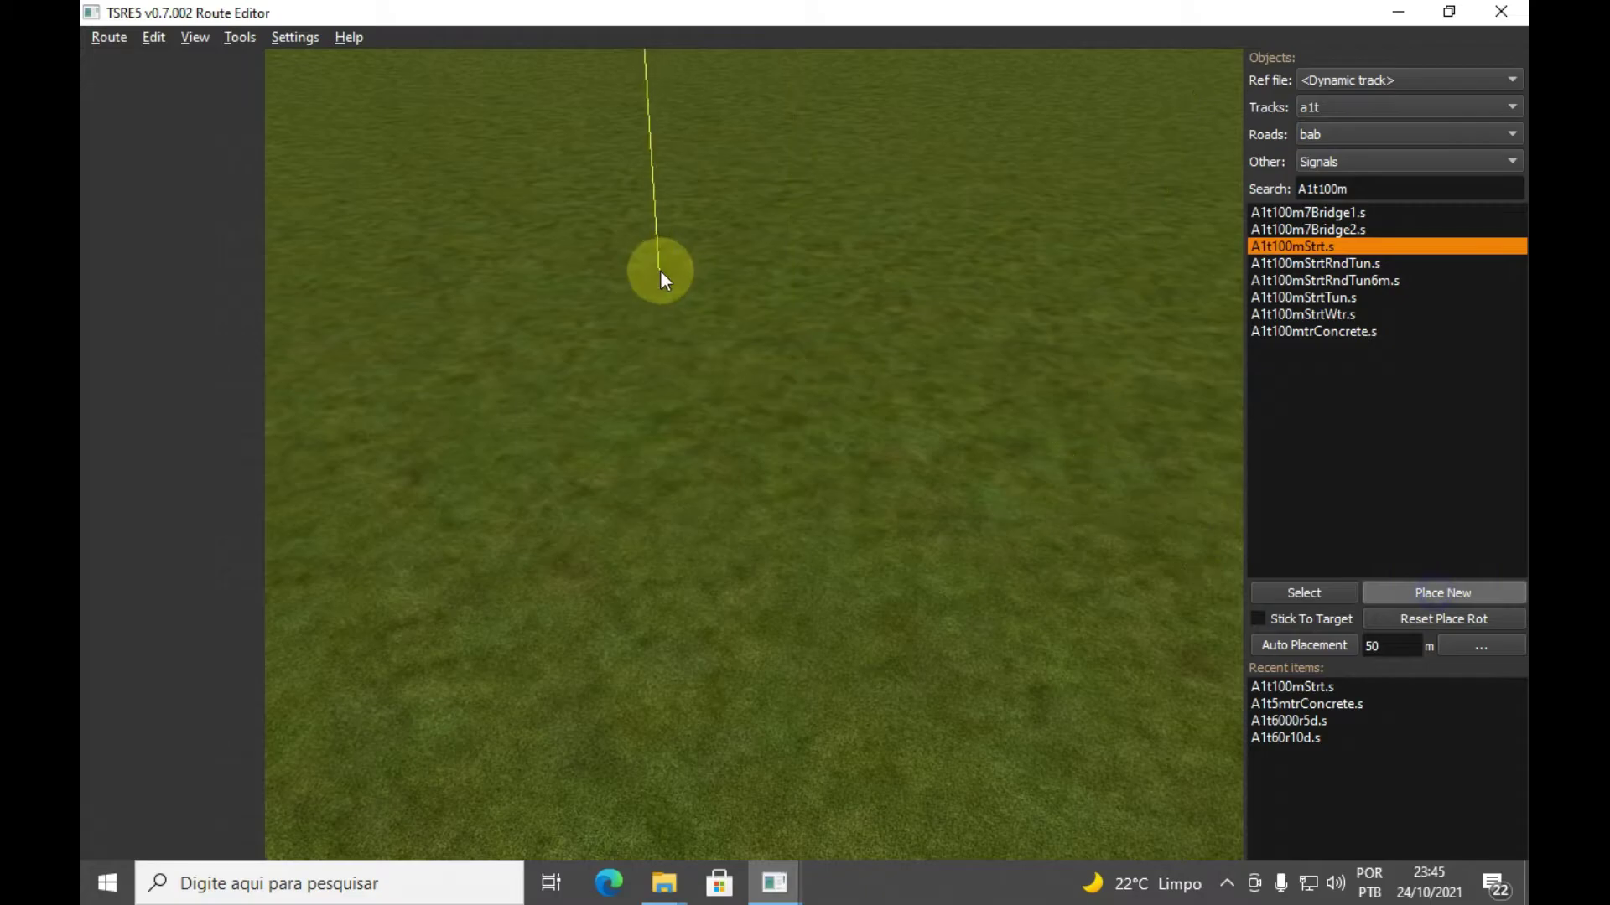
{"action": "key", "text": "a"}
{"action": "key", "text": "d"}
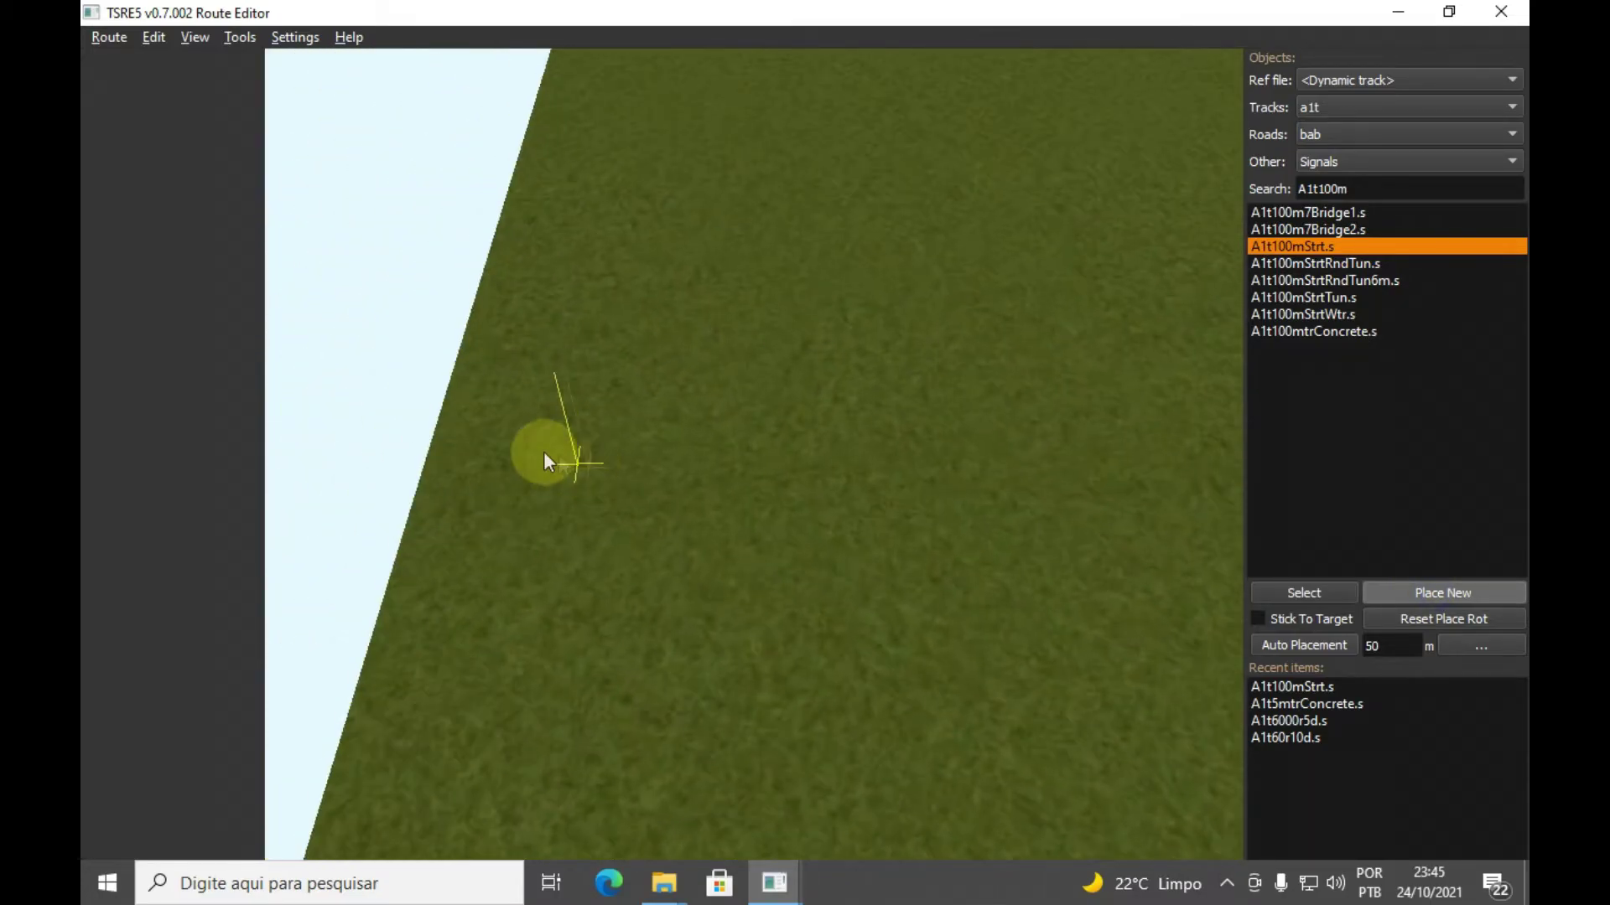
{"action": "left_click", "coordinate": [548, 443]}
{"action": "right_click_drag", "start_coordinate": [585, 455], "coordinate": [479, 466]}
{"action": "left_click", "coordinate": [241, 489]}
Extend the rotated straight track with another A1t100mStrt.s piece connected to its end
{"action": "mouse_move", "coordinate": [742, 450]}
{"action": "right_mouse_down"}
{"action": "mouse_move", "coordinate": [956, 492]}
{"action": "mouse_move", "coordinate": [860, 505]}
{"action": "right_mouse_up"}
{"action": "key", "text": "z"}
{"action": "key", "text": "w"}
{"action": "left_click", "coordinate": [933, 464]}
{"action": "key", "text": "s"}
{"action": "key", "text": "d"}
{"action": "key", "text": "z"}
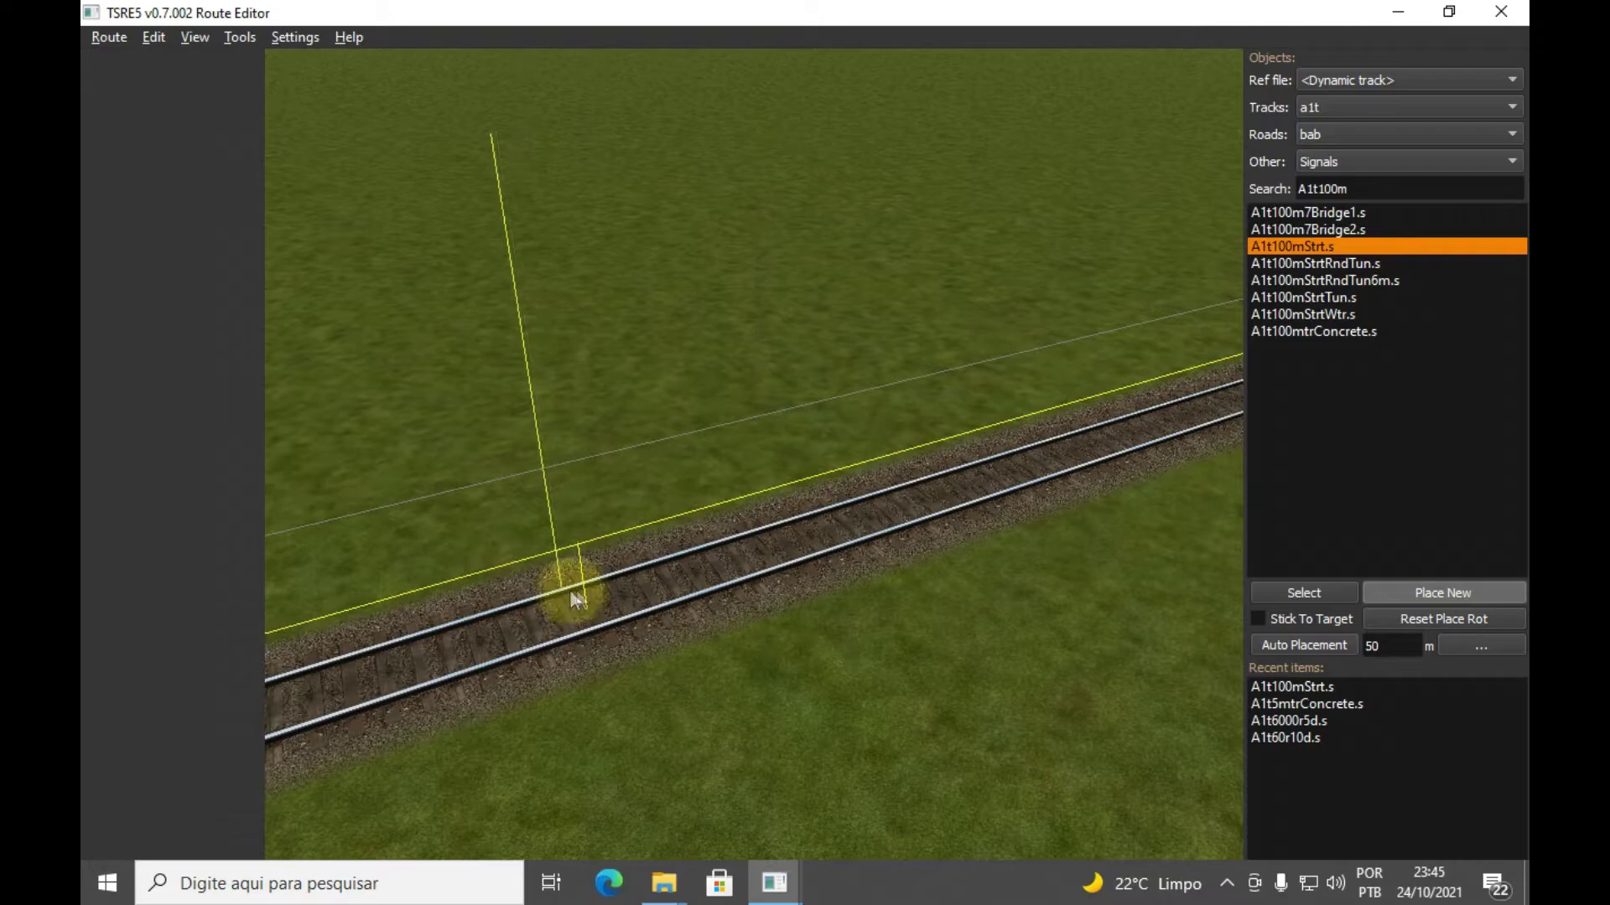
{"action": "right_click_drag", "start_coordinate": [746, 567], "coordinate": [909, 470]}
{"action": "key", "text": "w"}
{"action": "key", "text": "w"}
{"action": "left_click", "coordinate": [885, 726]}
{"action": "key", "text": "z"}
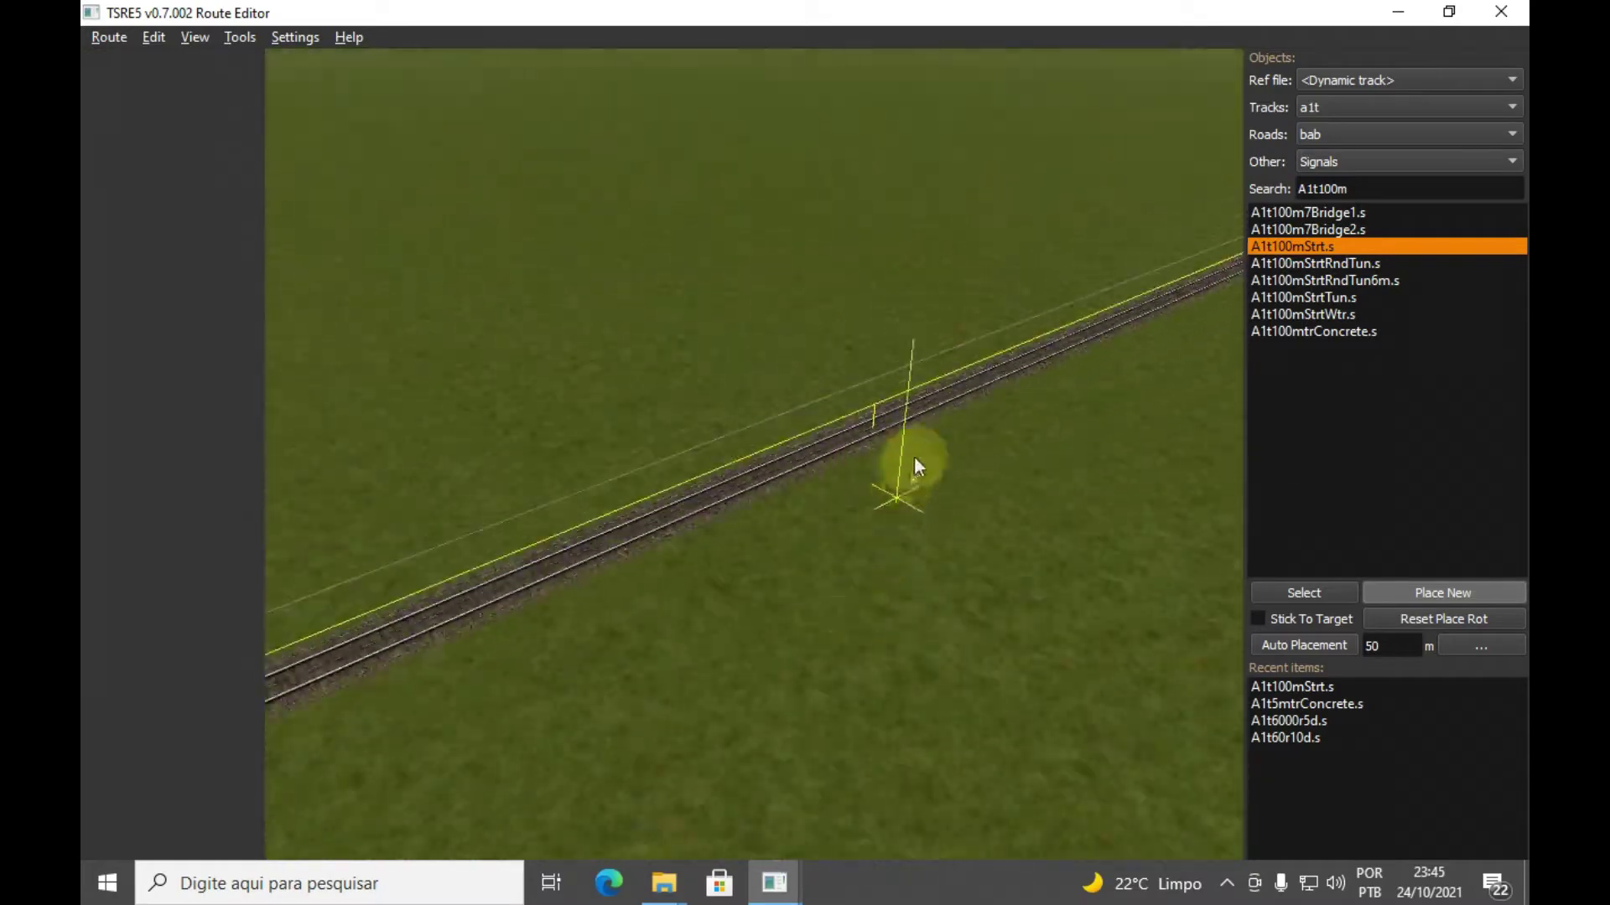
{"action": "left_click", "coordinate": [944, 394]}
{"action": "right_click_drag", "start_coordinate": [944, 395], "coordinate": [855, 466]}
Search the object list for switch pieces matching A1tpnt
{"action": "left_click_drag", "start_coordinate": [1375, 189], "coordinate": [1317, 188]}
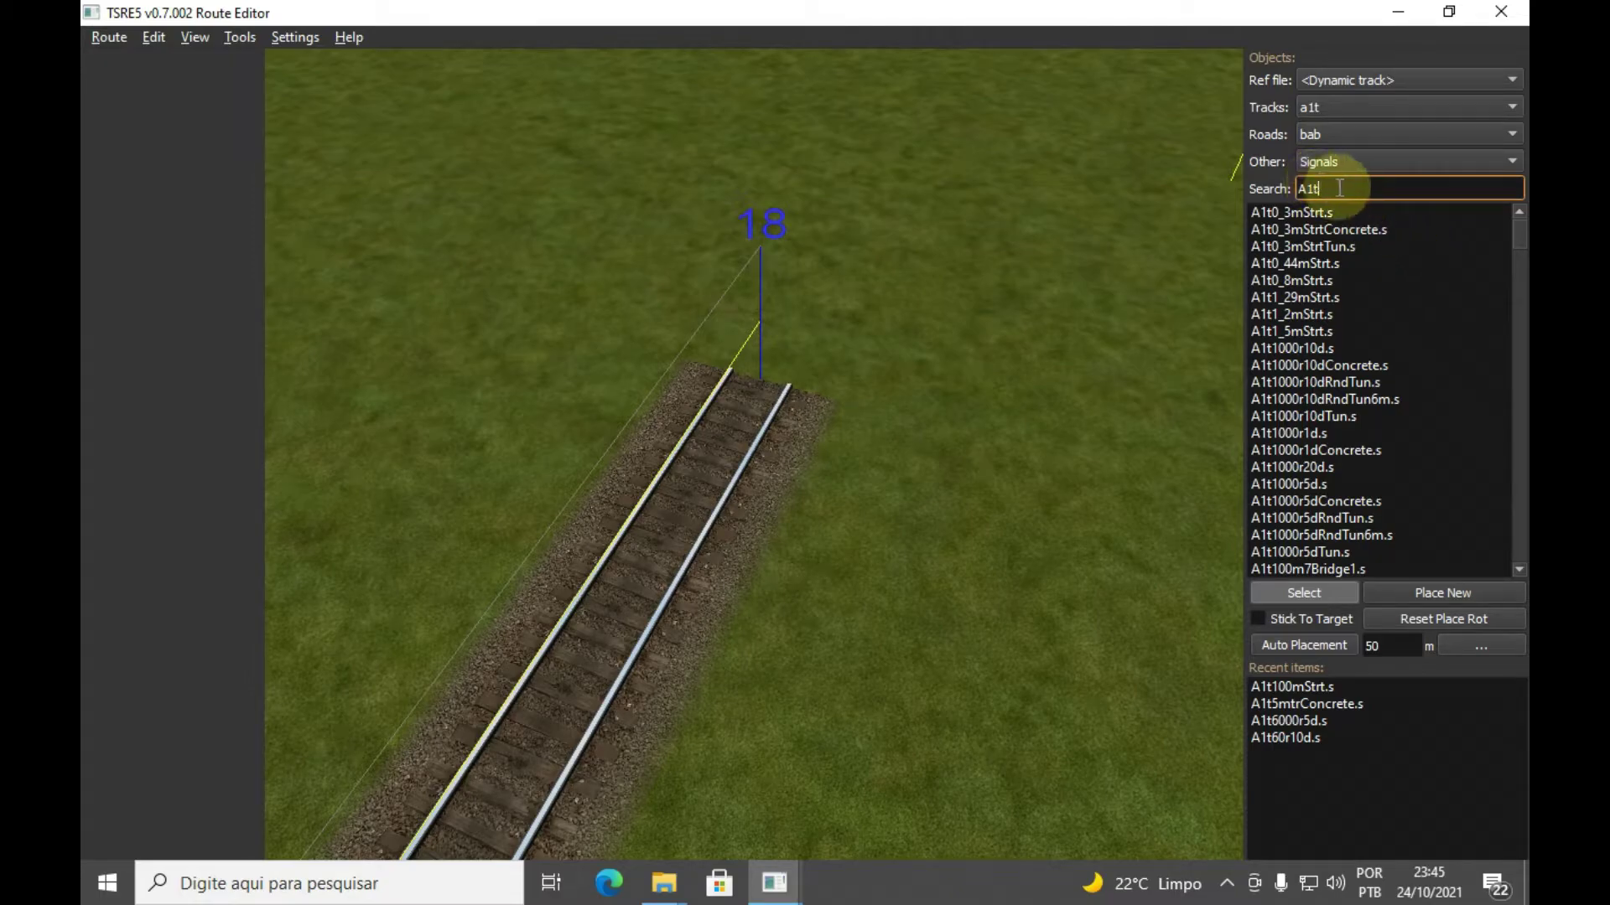
{"action": "type", "text": "pnt"}
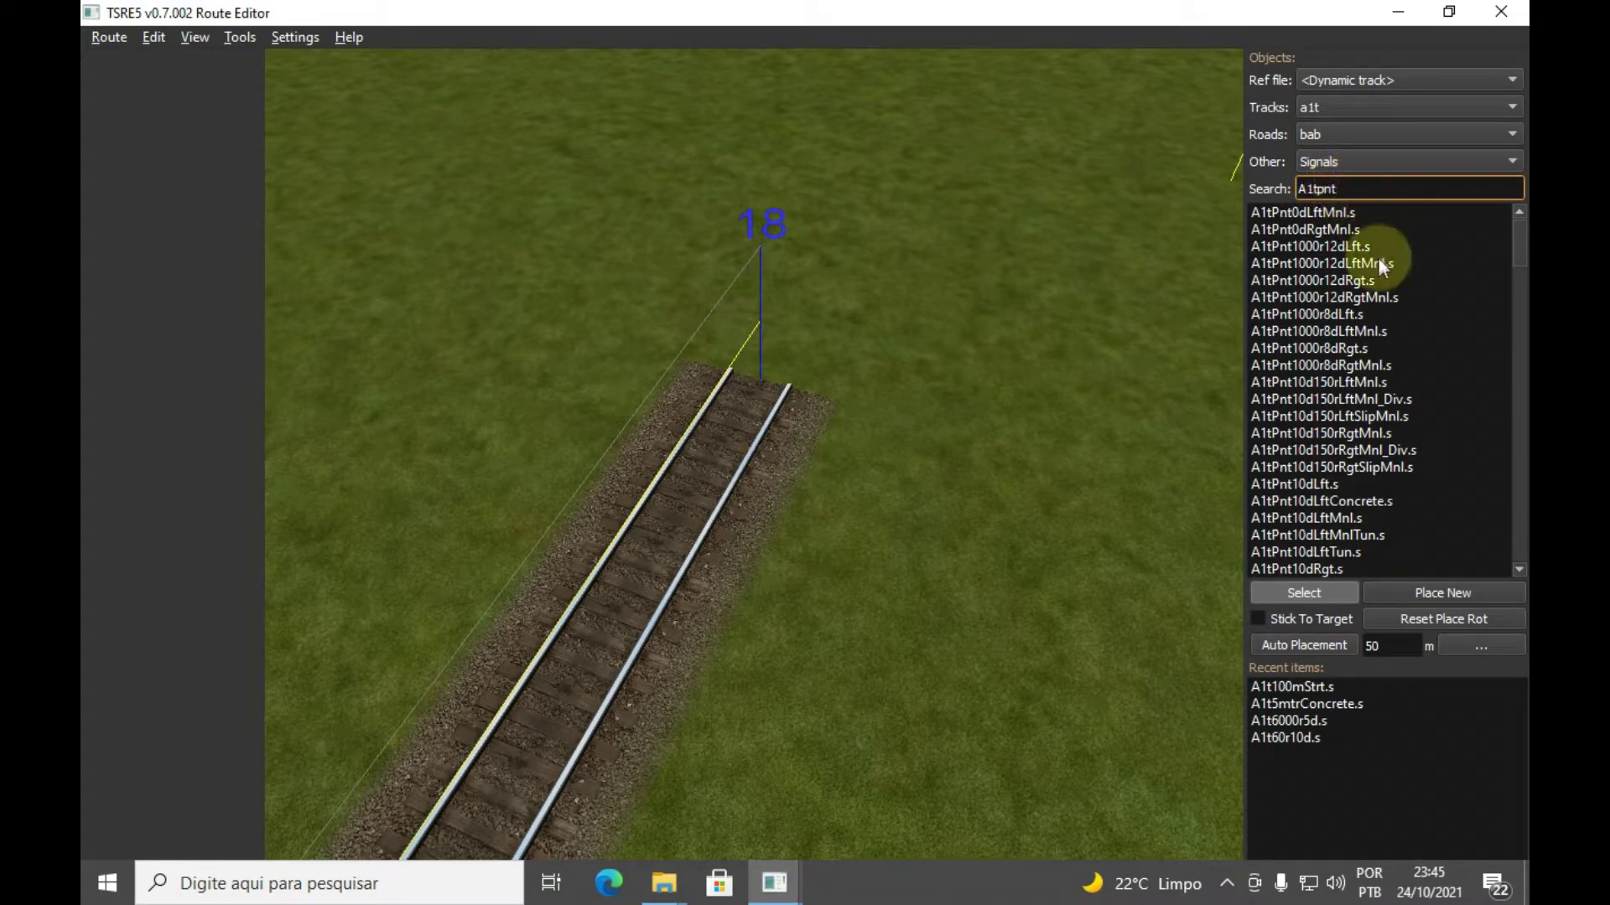
{"action": "left_click_drag", "start_coordinate": [1521, 275], "coordinate": [1505, 434]}
Try placing the A1tPnt5dSRgt.s switch at the end of the straight track and delete it
{"action": "left_click", "coordinate": [1303, 467]}
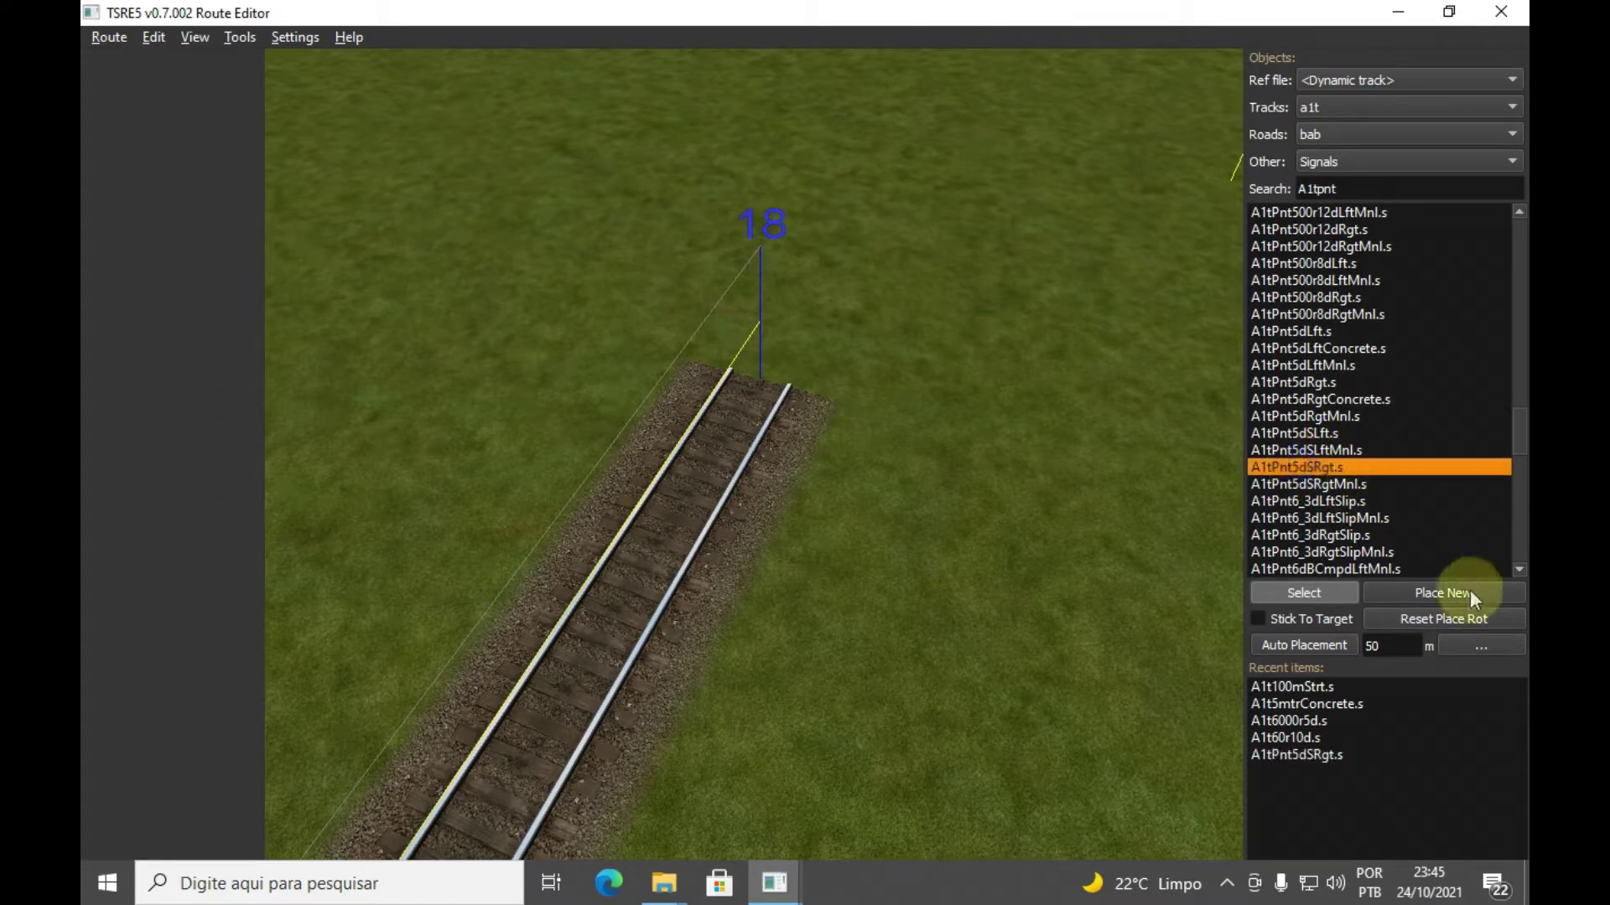
{"action": "left_click", "coordinate": [1465, 592]}
{"action": "left_click", "coordinate": [828, 356]}
{"action": "right_click_drag", "start_coordinate": [827, 356], "coordinate": [826, 340]}
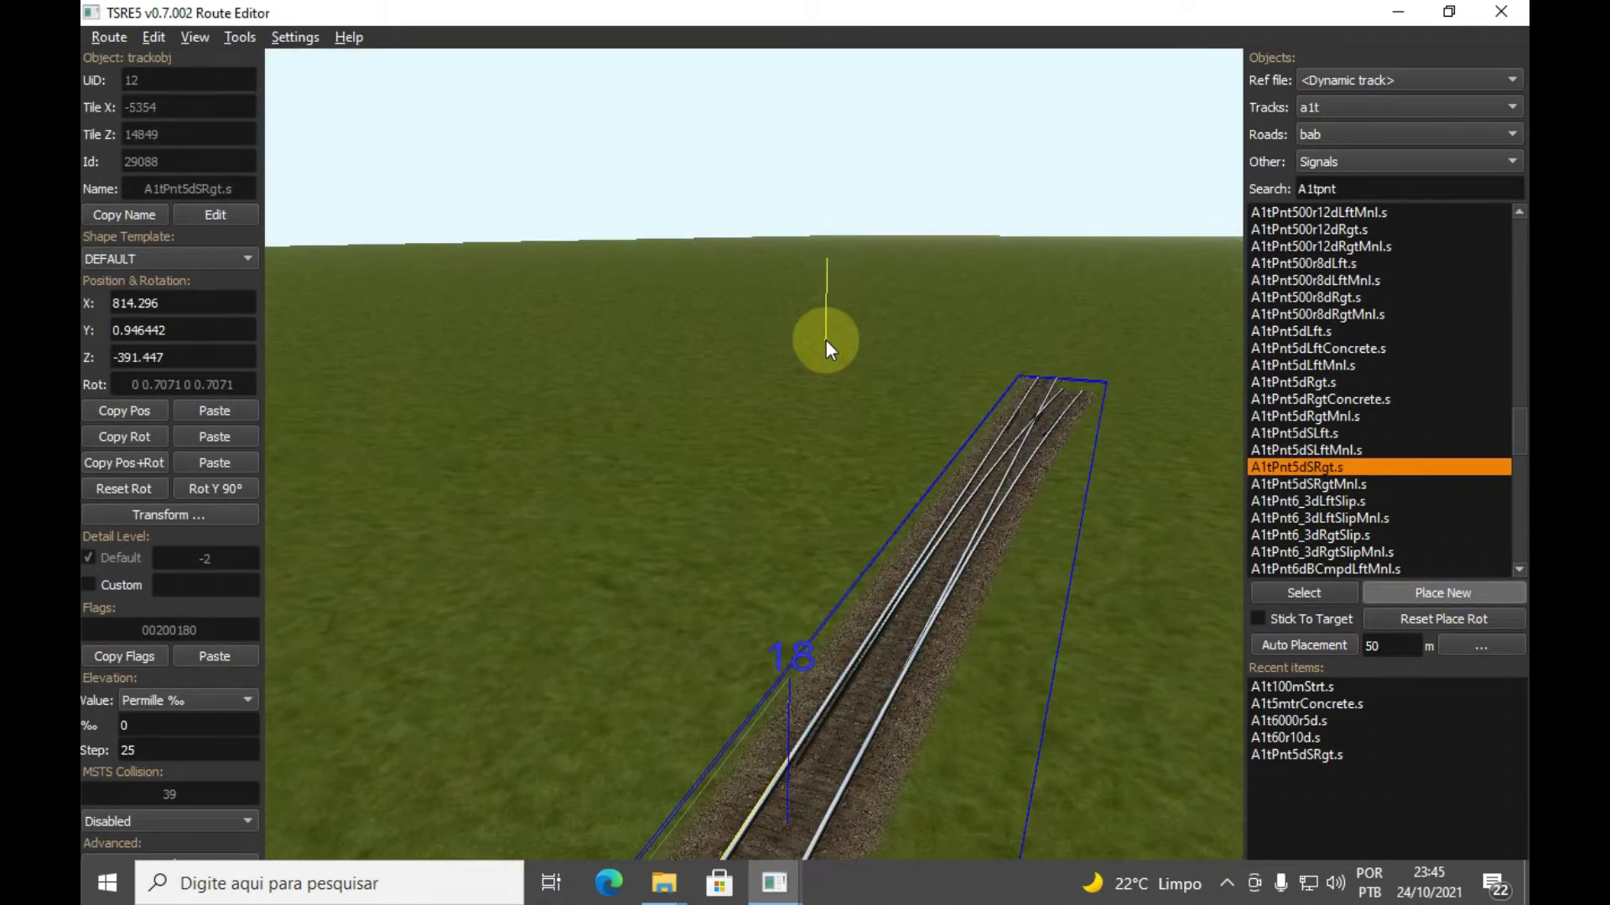
{"action": "key", "text": "Delete"}
Try placing the A1tPnt5dRgt.s switch at the end of the straight track and delete it
{"action": "left_click", "coordinate": [1321, 382]}
{"action": "left_click", "coordinate": [938, 595]}
{"action": "key", "text": "Delete"}
{"action": "right_click_drag", "start_coordinate": [893, 612], "coordinate": [910, 450]}
{"action": "left_click", "coordinate": [906, 455]}
{"action": "key", "text": "Delete"}
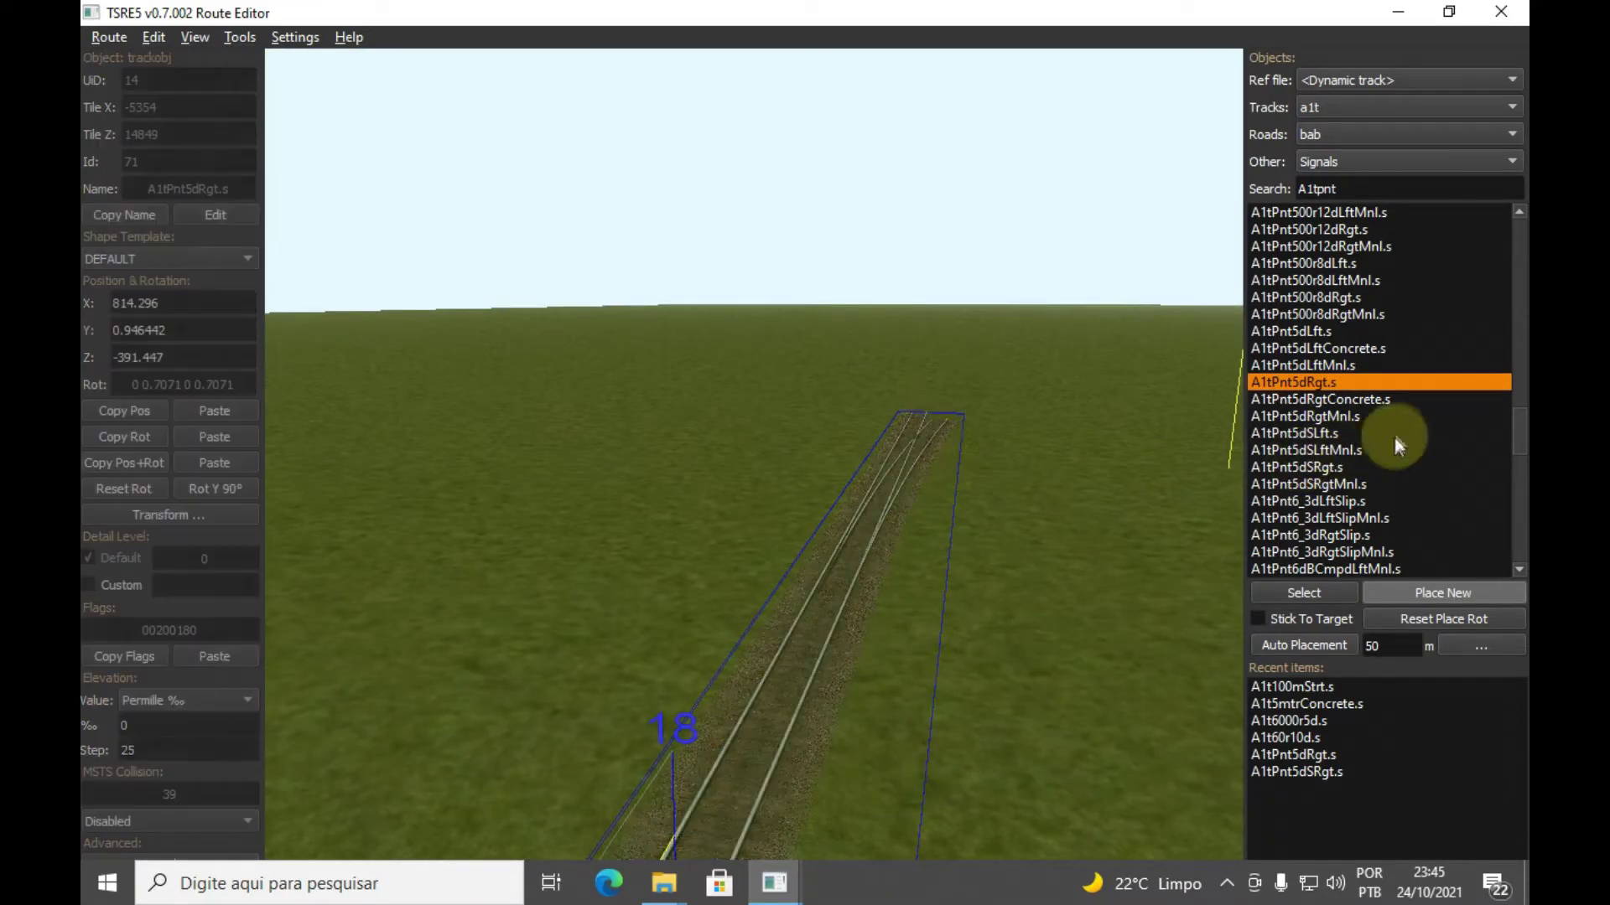
Try placing the A1tPnt500r8dLft.s curved switch at the end of the straight track and delete it
{"action": "left_click", "coordinate": [1347, 259]}
{"action": "left_click", "coordinate": [731, 744]}
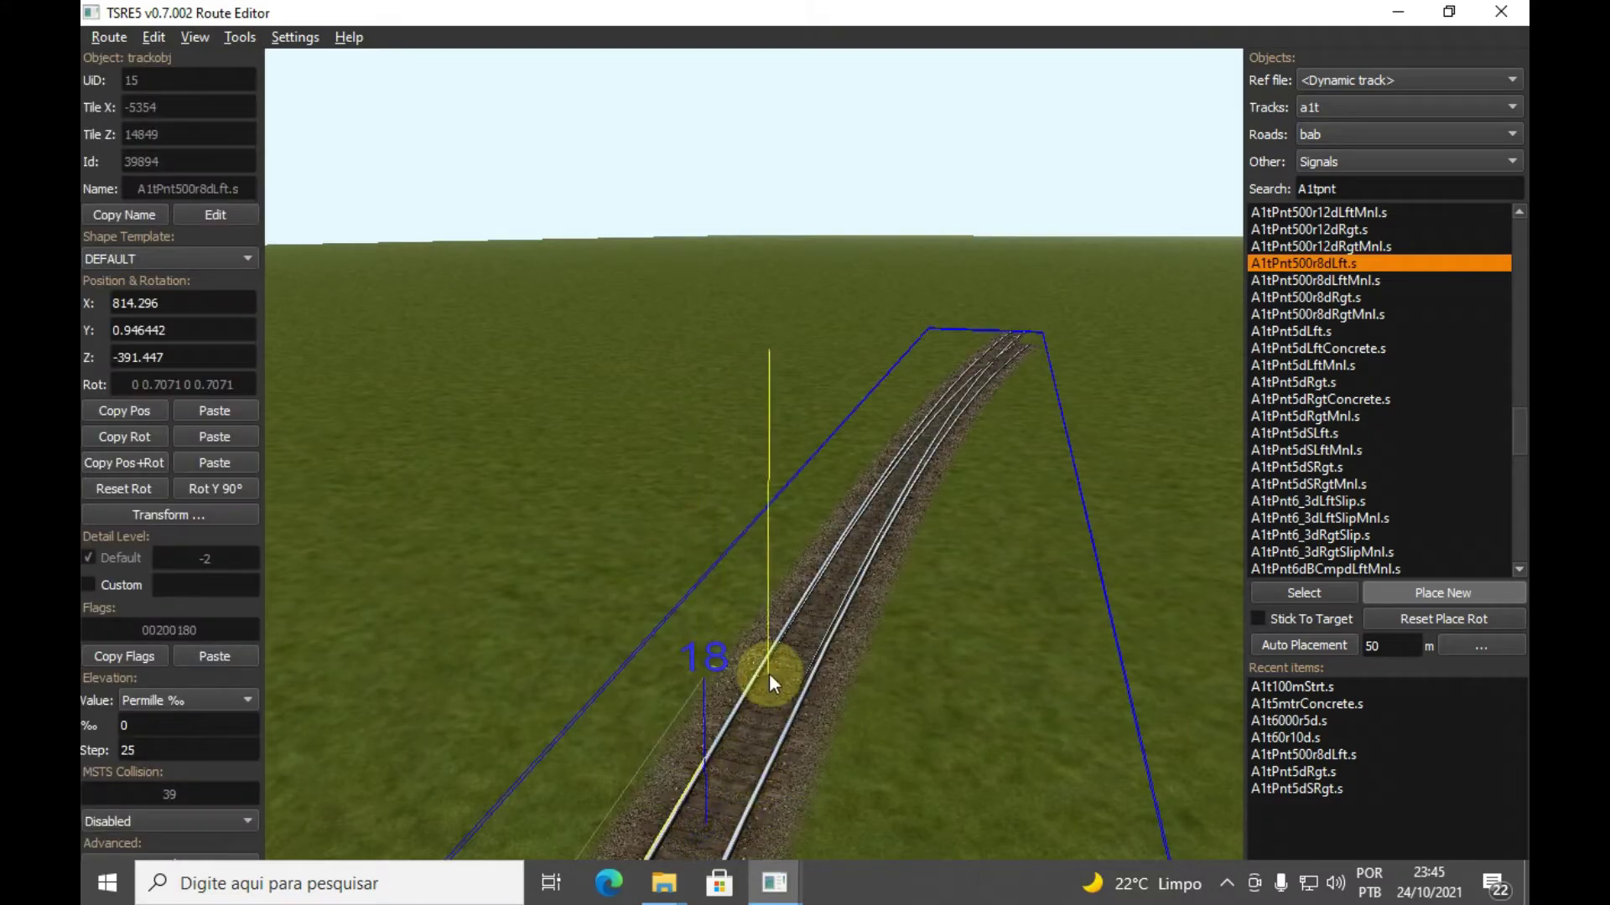
{"action": "right_click_drag", "start_coordinate": [776, 675], "coordinate": [835, 637]}
{"action": "key", "text": "Delete"}
Search the object list for A1tpnt10 and place the A1tPnt10dLft.s switch at the end of the straight track
{"action": "scroll", "coordinate": [1355, 364], "scroll_direction": "up", "scroll_amount": 8}
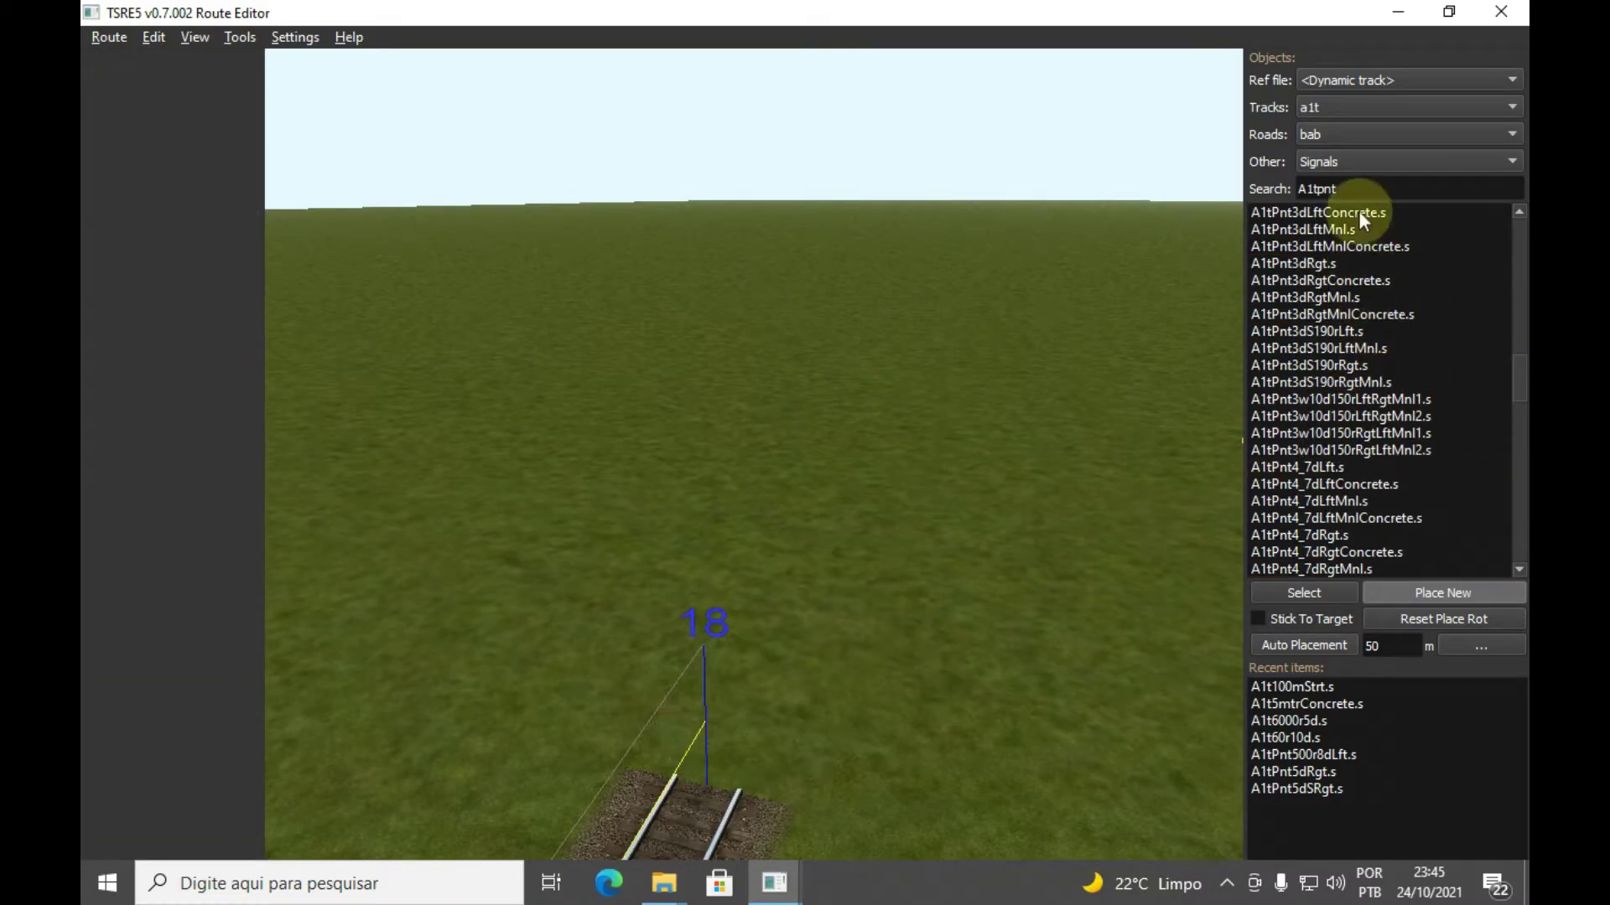
{"action": "left_click", "coordinate": [1360, 187]}
{"action": "type", "text": "10"}
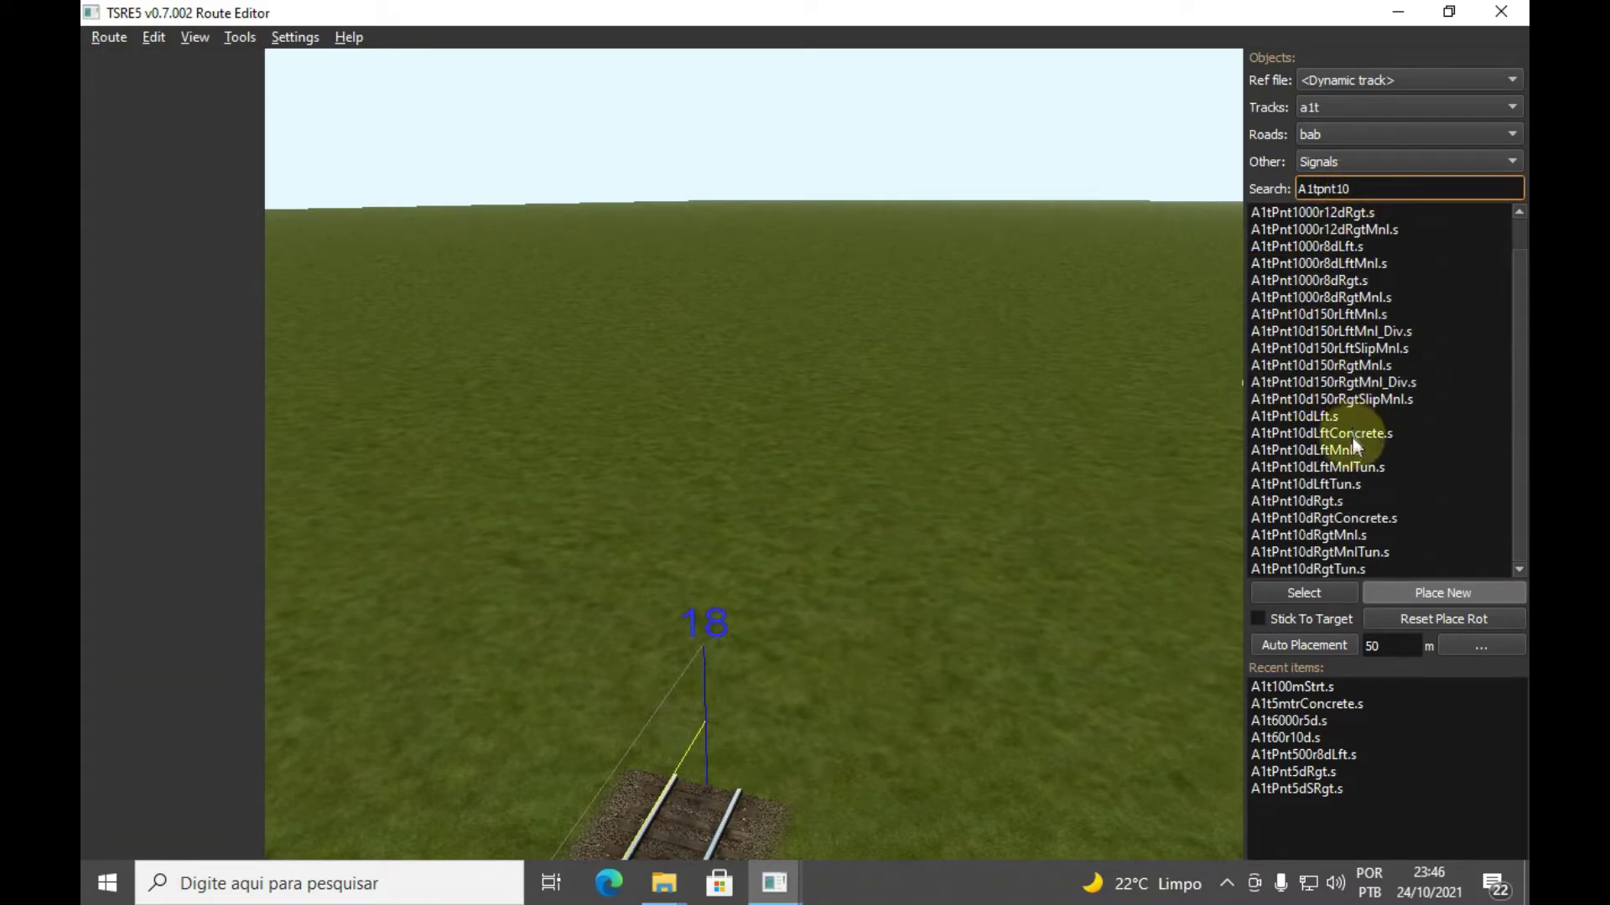
{"action": "left_click", "coordinate": [1335, 416]}
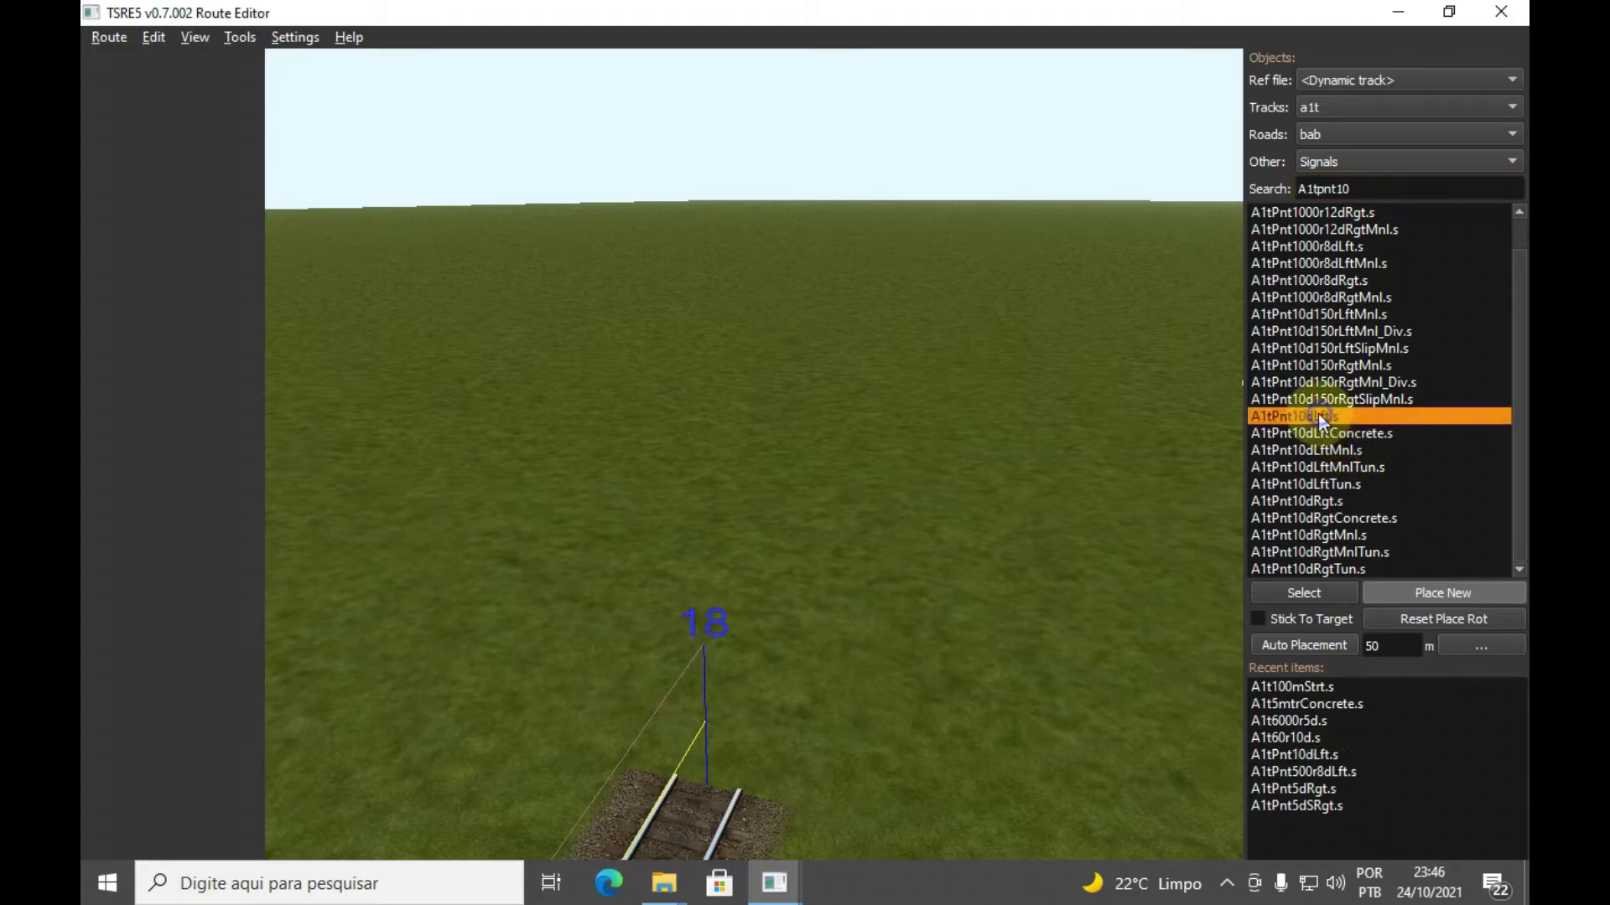
{"action": "left_click", "coordinate": [1466, 597]}
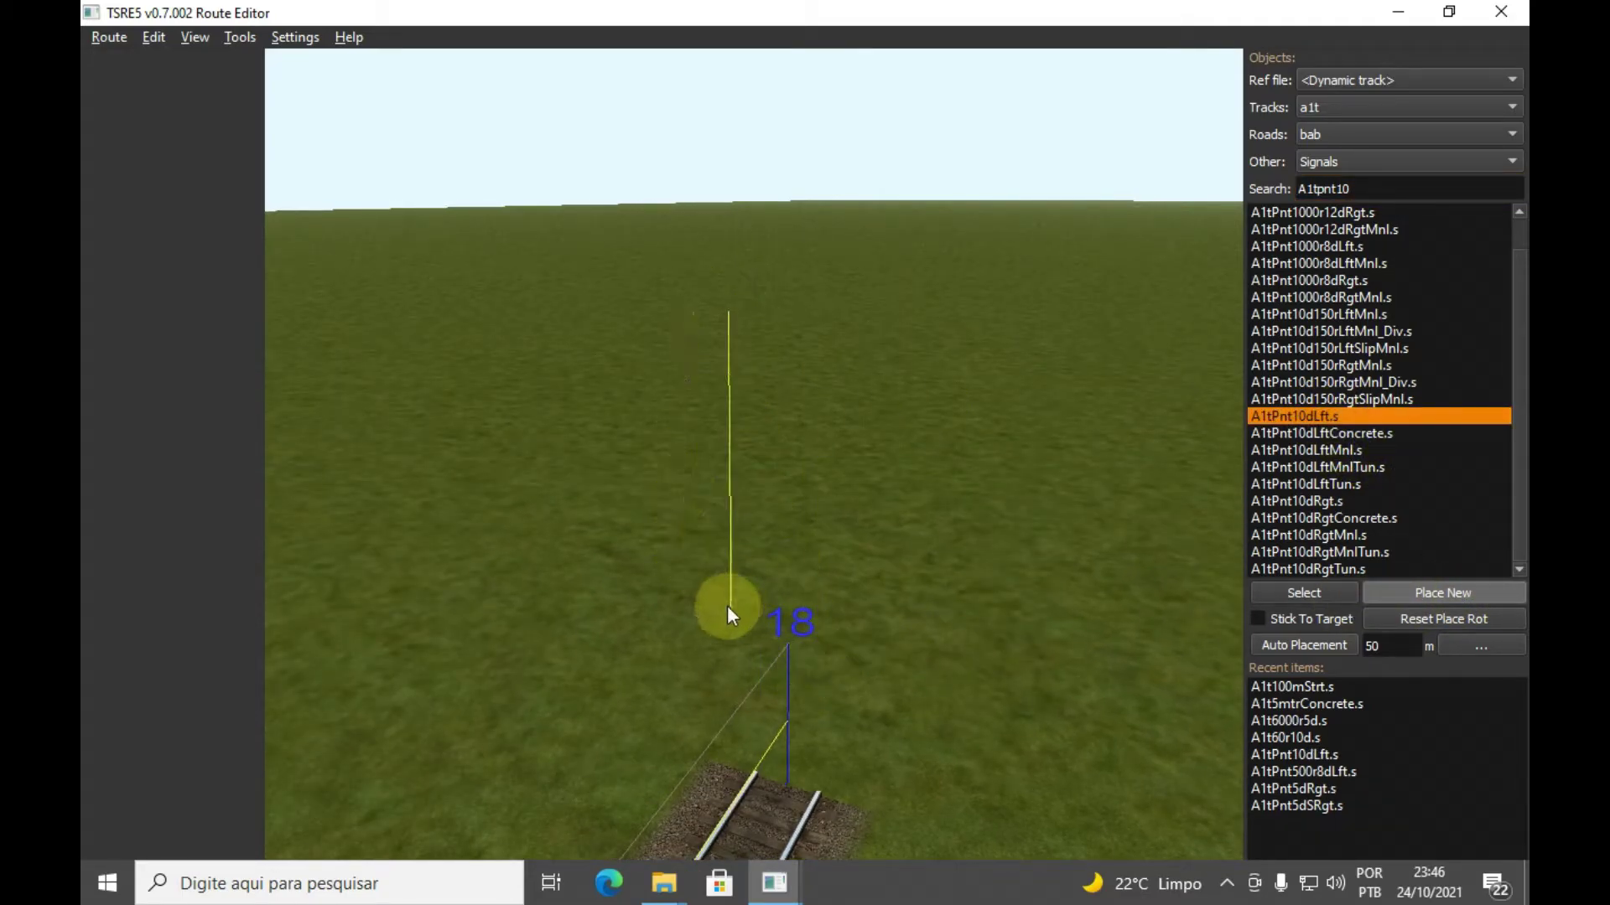
{"action": "left_click", "coordinate": [800, 771]}
{"action": "right_click_drag", "start_coordinate": [865, 614], "coordinate": [1157, 450]}
{"action": "key", "text": "z"}
{"action": "key", "text": "d"}
{"action": "right_click_drag", "start_coordinate": [942, 476], "coordinate": [1053, 456]}
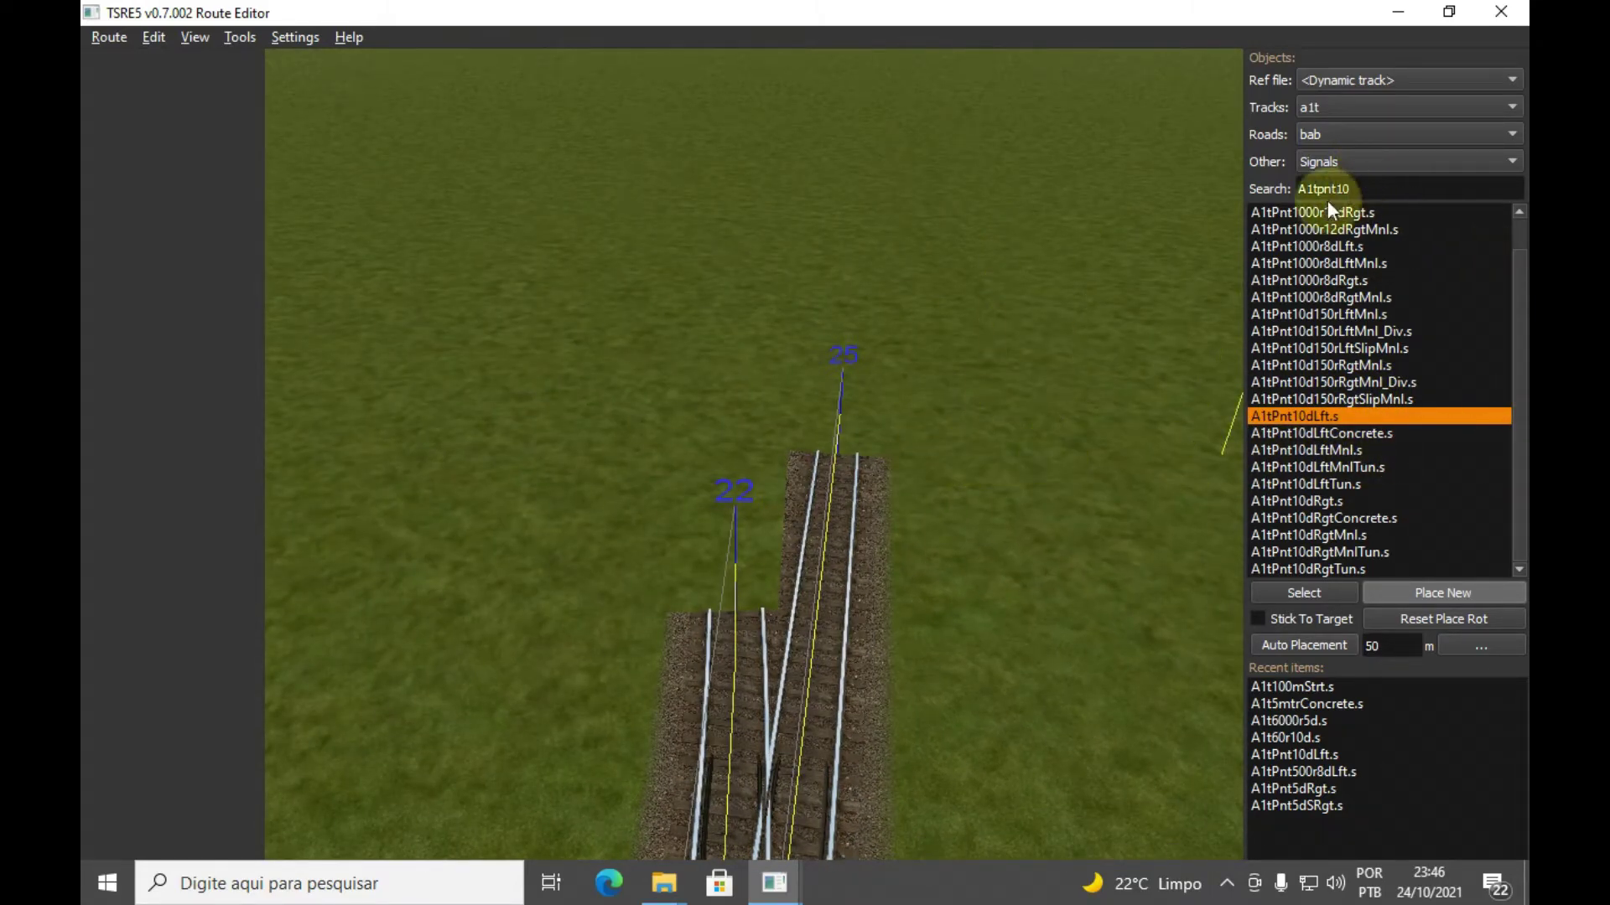
Search the object list for A1tend and place the recently used A1t100mStrt.s piece on the switch's diverging branch
{"action": "left_click_drag", "start_coordinate": [1321, 191], "coordinate": [1417, 190]}
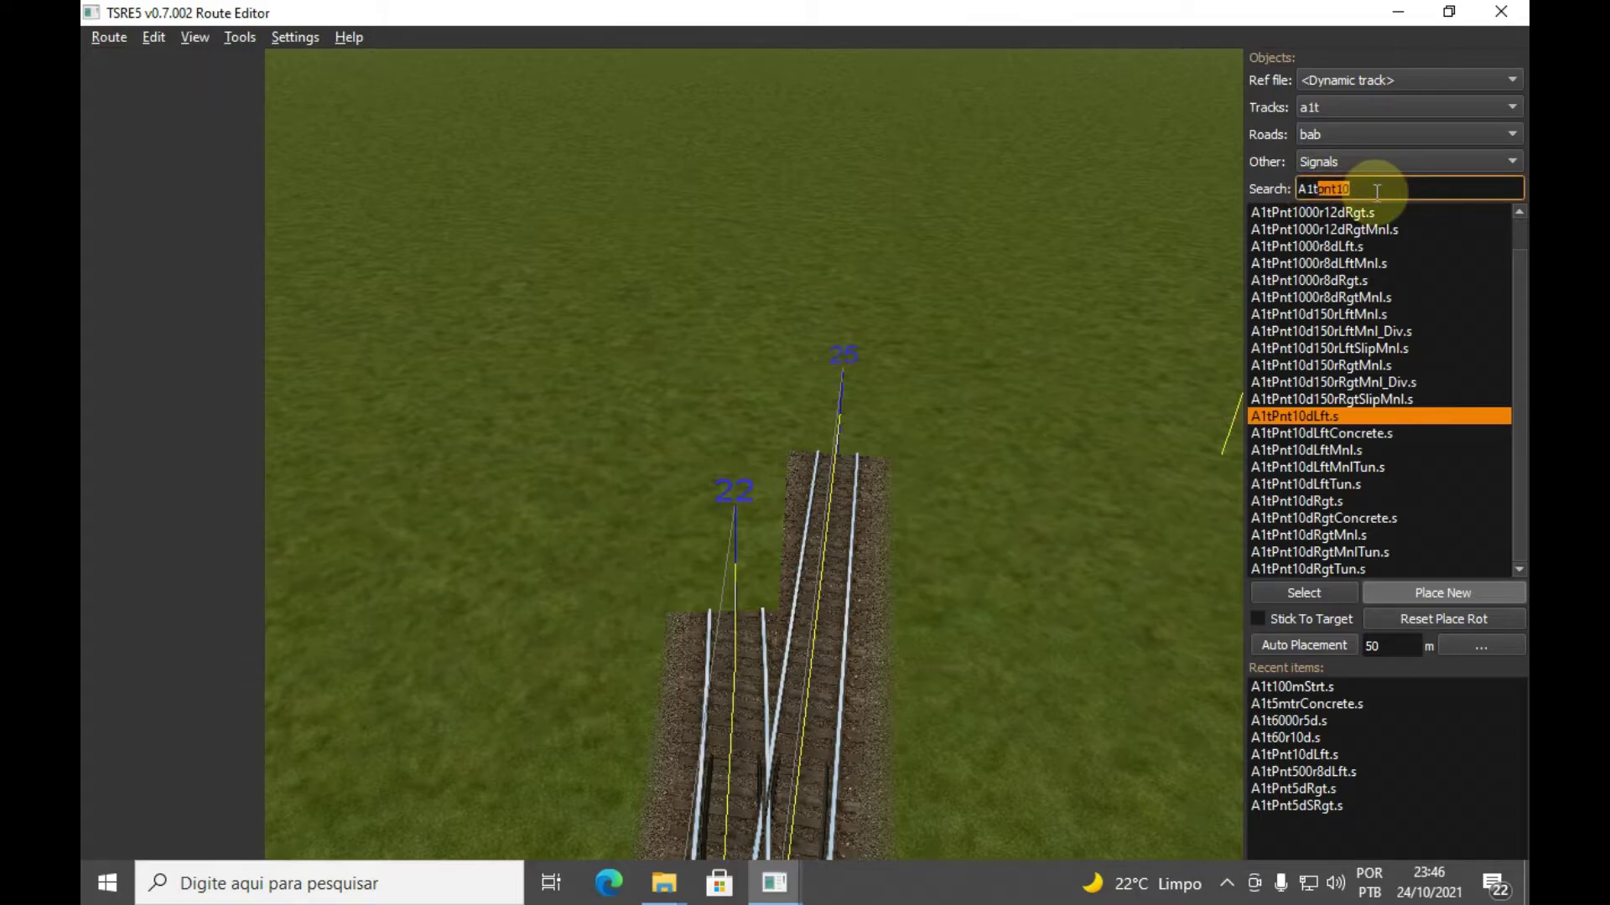
{"action": "type", "text": "end"}
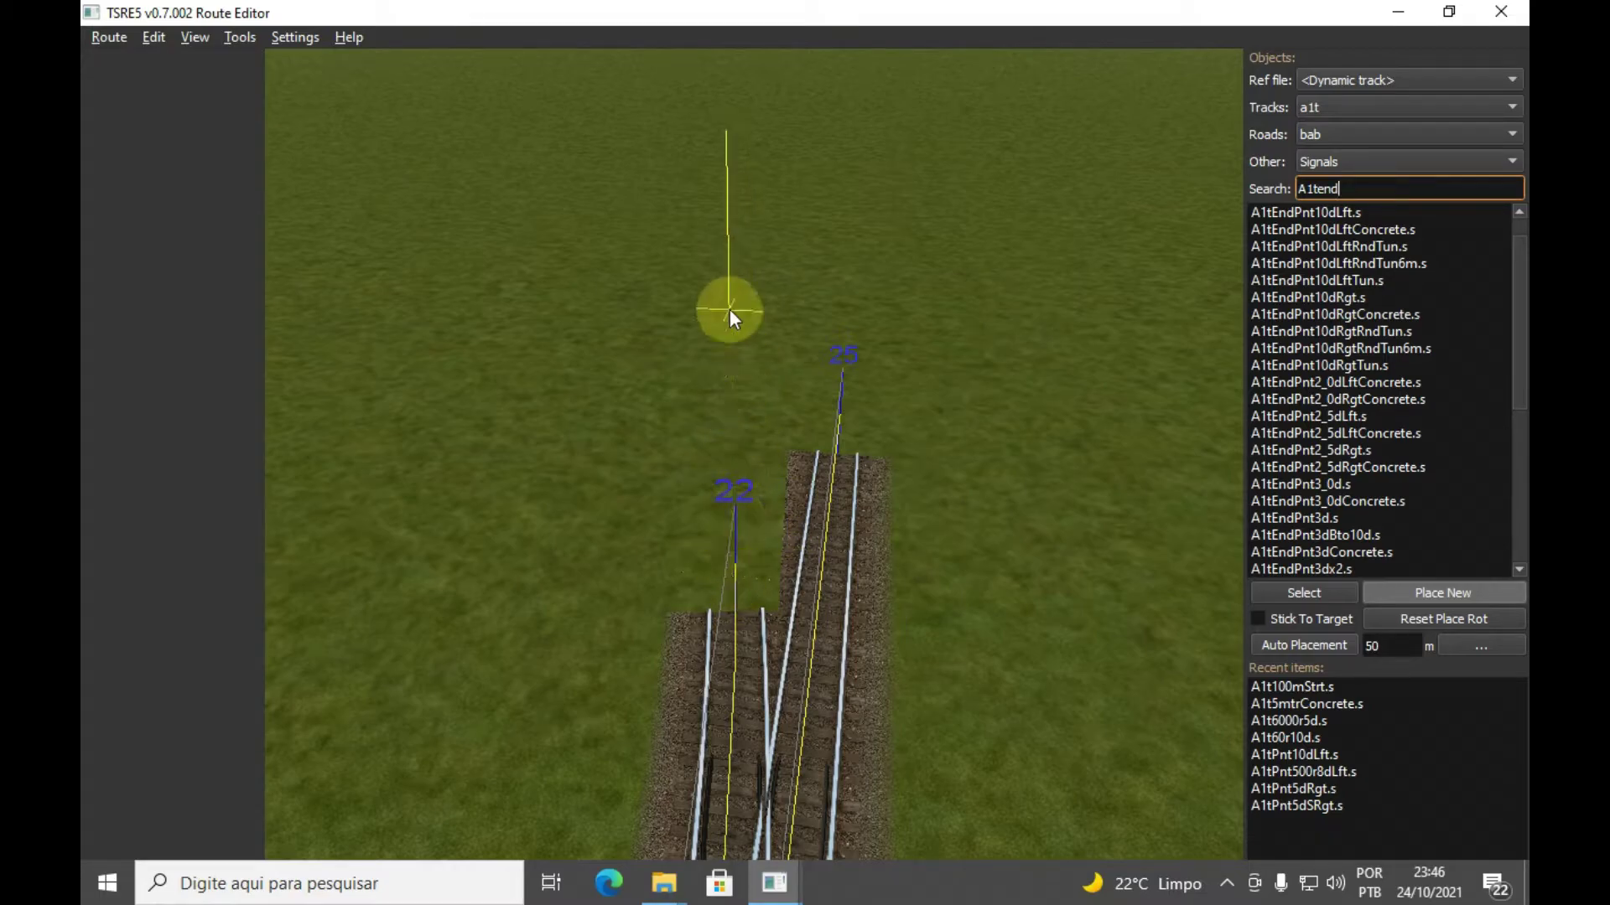
{"action": "left_click", "coordinate": [1282, 686]}
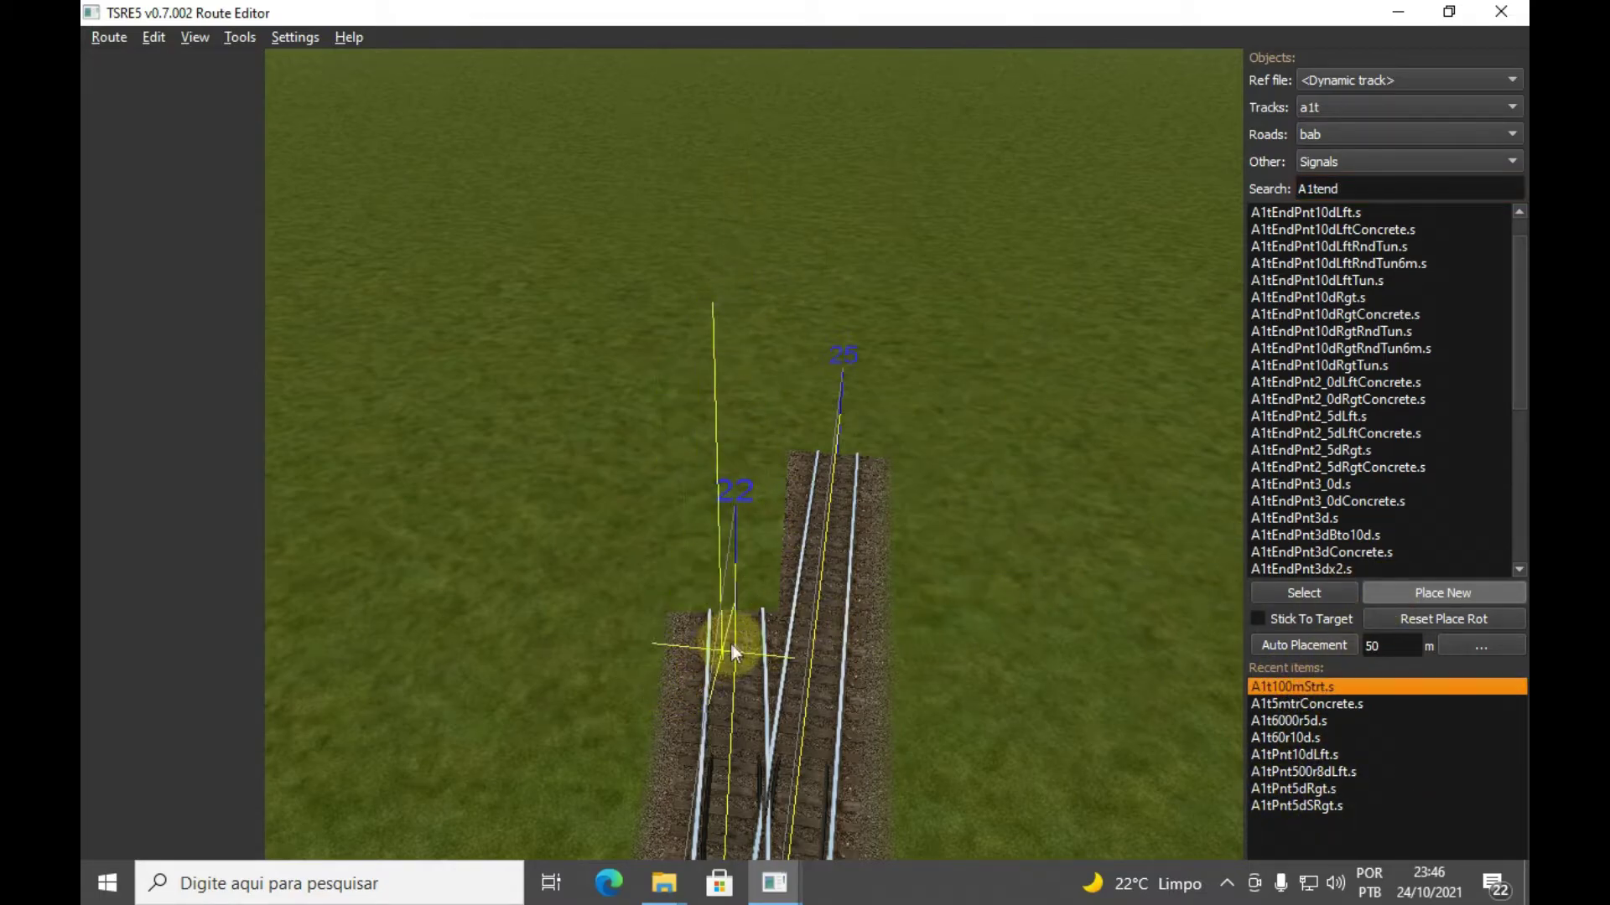
{"action": "left_click", "coordinate": [792, 671]}
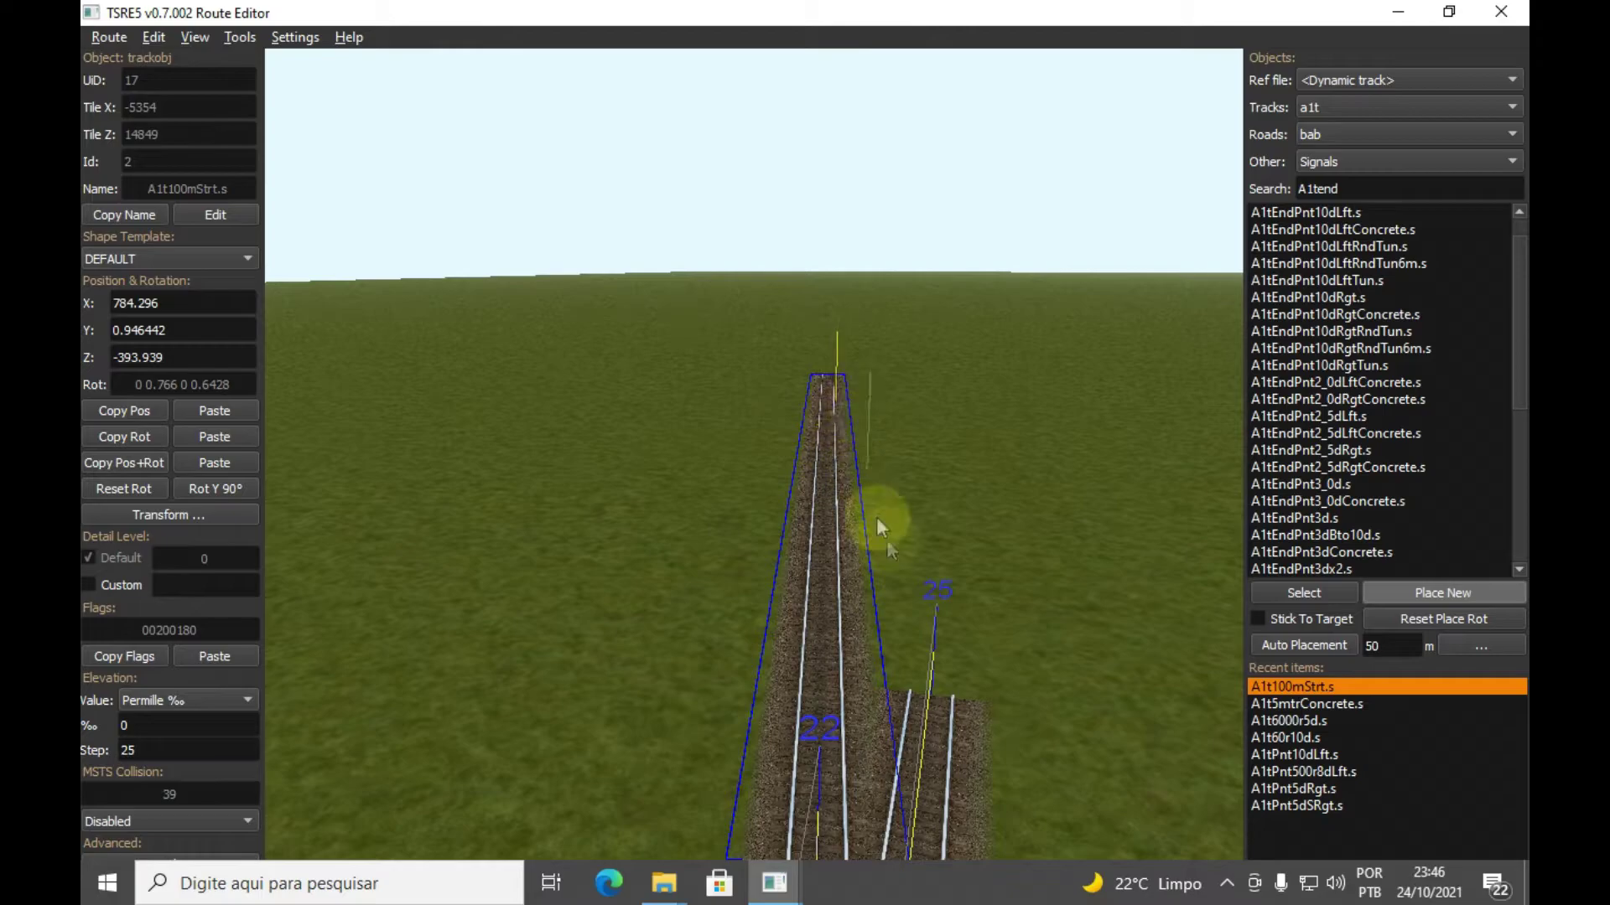
Try placing another A1t100mStrt.s piece on the switch's straight branch and delete it
{"action": "left_click", "coordinate": [933, 692]}
{"action": "key", "text": "z"}
{"action": "right_click_drag", "start_coordinate": [742, 410], "coordinate": [790, 613]}
{"action": "key", "text": "e"}
{"action": "left_click", "coordinate": [807, 377]}
{"action": "key", "text": "Delete"}
Delete the 100 m straight from the switch's diverging branch and choose A1tEndPnt10dLft.s as the new piece to place
{"action": "left_click", "coordinate": [710, 417]}
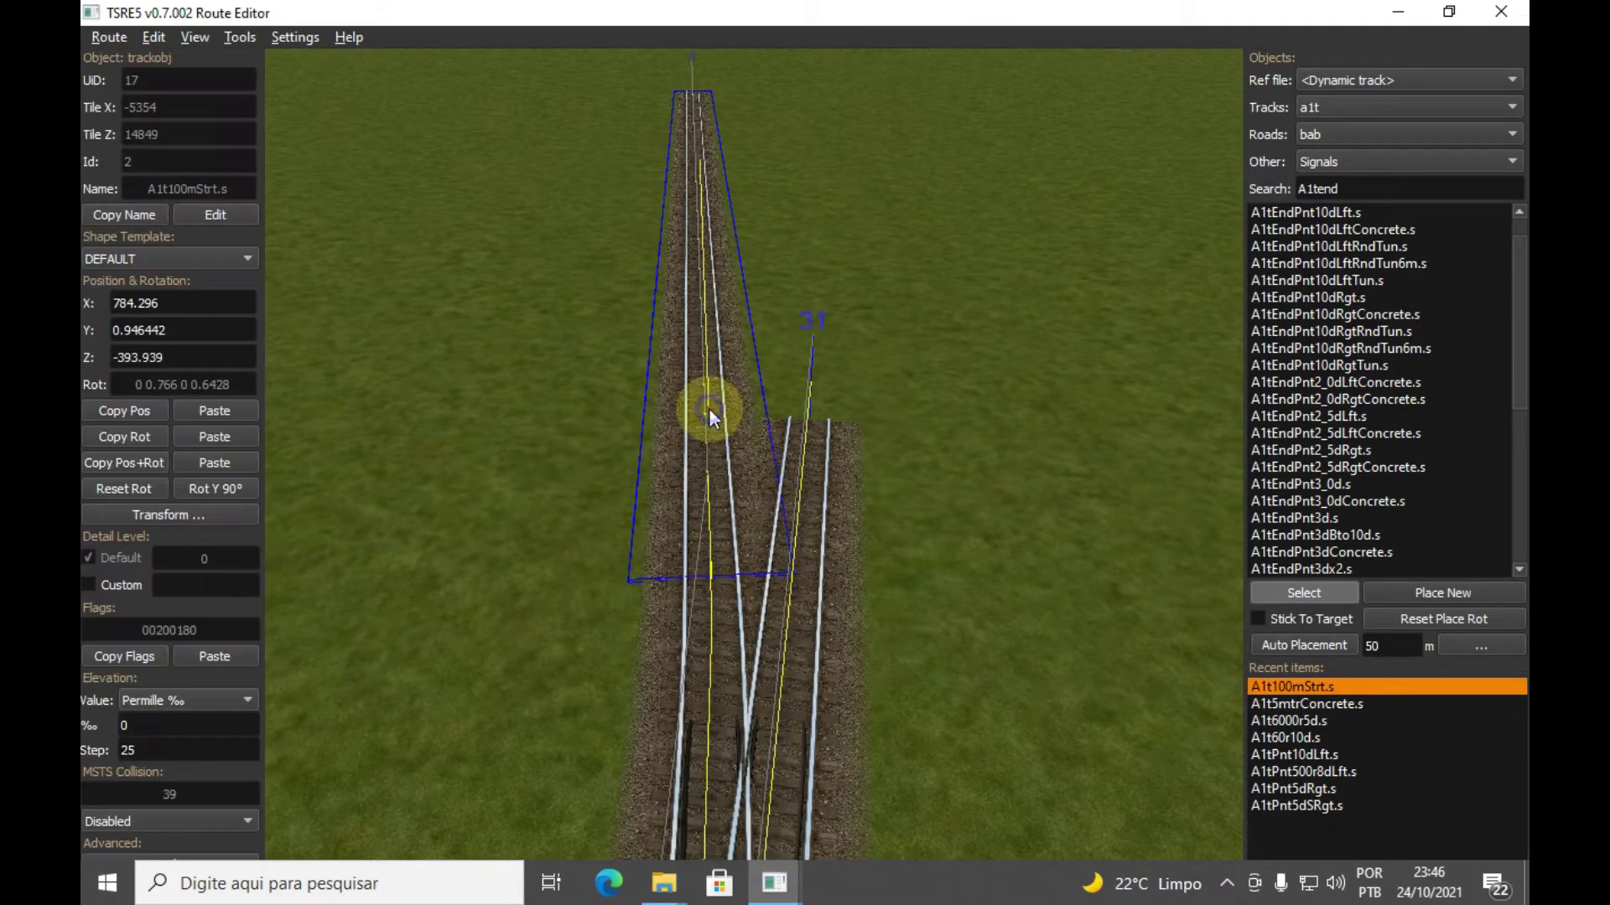
{"action": "key", "text": "Delete"}
{"action": "right_click_drag", "start_coordinate": [770, 535], "coordinate": [777, 536]}
{"action": "left_click", "coordinate": [776, 535]}
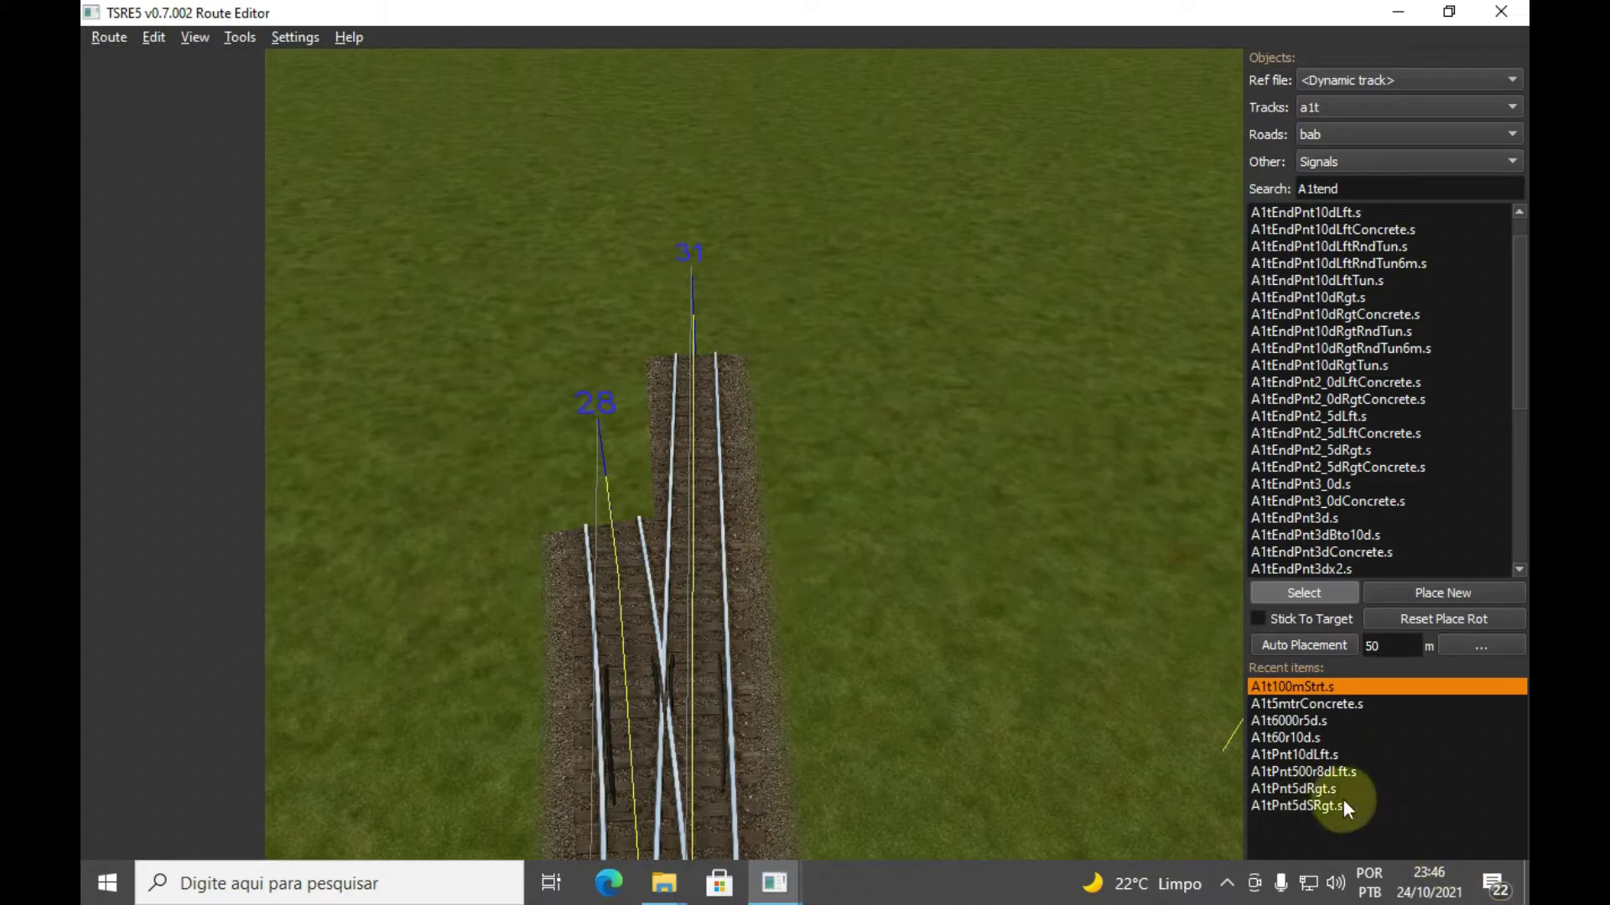
{"action": "left_click", "coordinate": [1344, 215]}
{"action": "left_click", "coordinate": [1428, 588]}
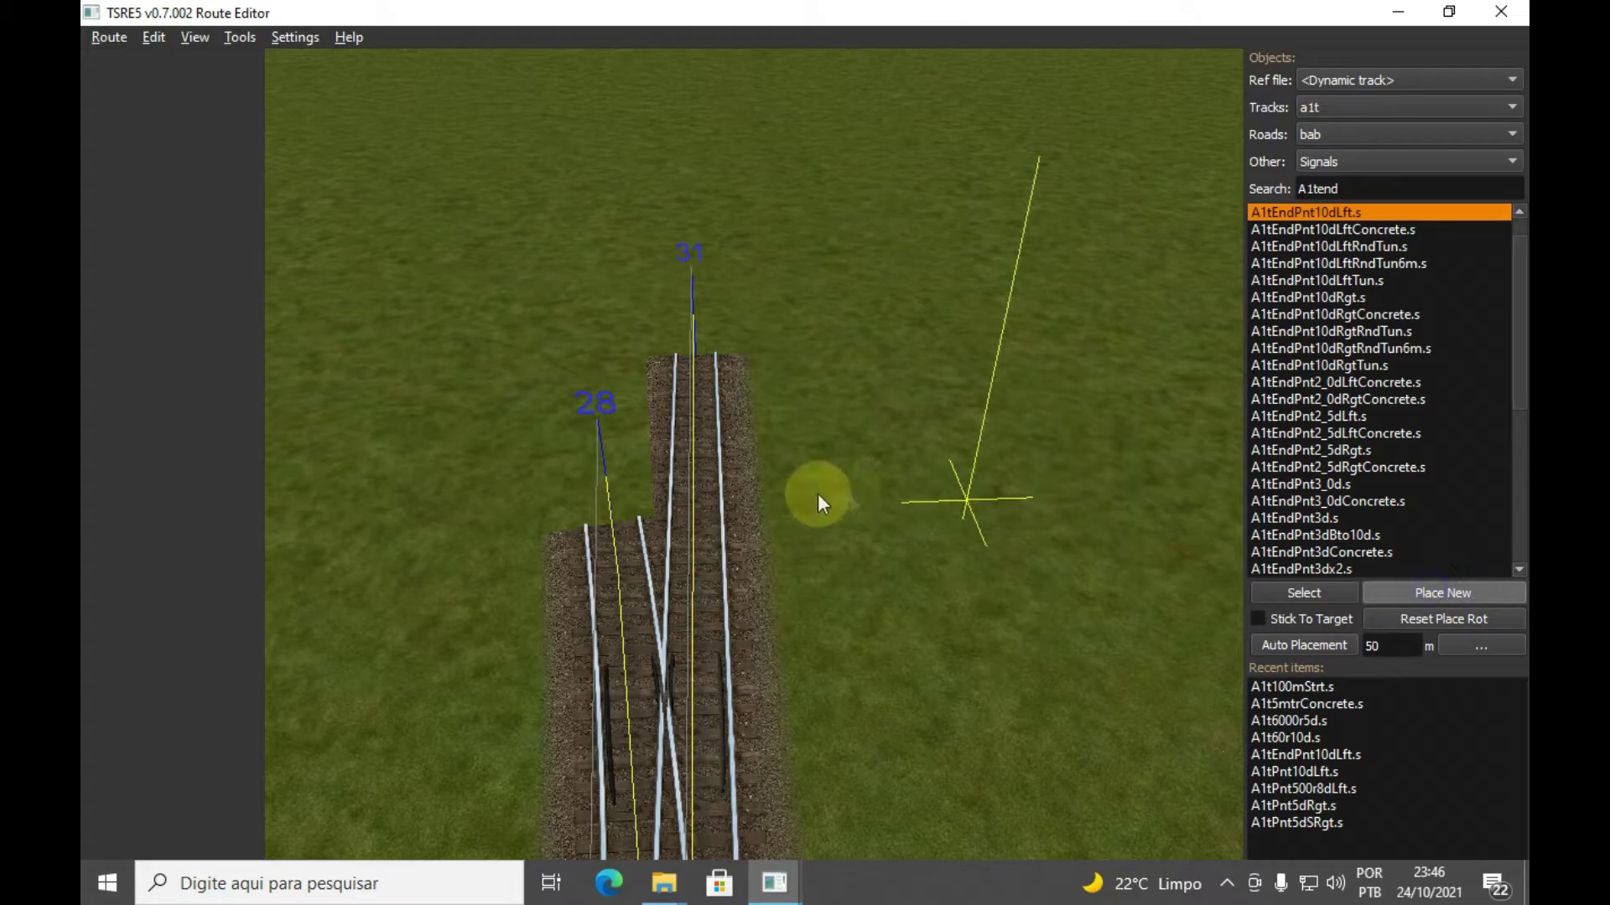
Try placing the A1tEndPnt10dLft.s piece at the end of the switch's diverging branch and delete it
{"action": "left_click", "coordinate": [671, 513]}
{"action": "right_click_drag", "start_coordinate": [678, 510], "coordinate": [707, 538]}
{"action": "key", "text": "z"}
{"action": "key", "text": "d"}
{"action": "key", "text": "e"}
{"action": "left_click", "coordinate": [946, 404]}
{"action": "key", "text": "Delete"}
{"action": "right_click_drag", "start_coordinate": [832, 459], "coordinate": [1301, 582]}
{"action": "key", "text": "a"}
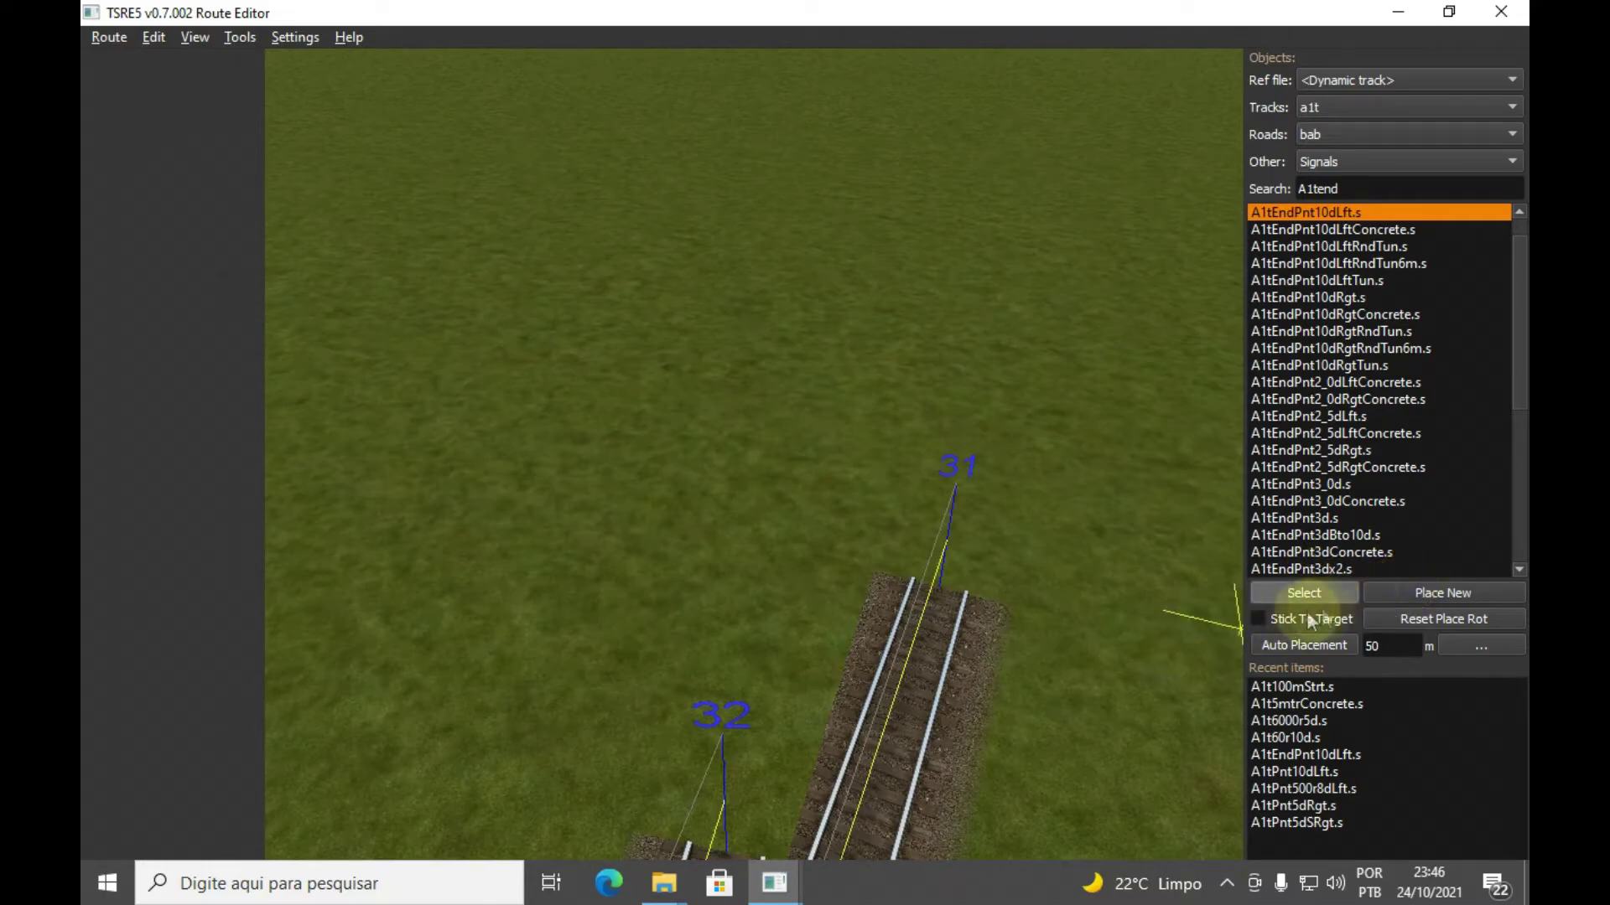
Place A1tEndPnt10dLft.s on the switch's diverging branch, cycle its connecting end so it curves parallel to the main track, and join it
{"action": "left_click", "coordinate": [1400, 592]}
{"action": "left_click", "coordinate": [763, 784]}
{"action": "mouse_move", "coordinate": [742, 660]}
{"action": "right_mouse_down"}
{"action": "mouse_move", "coordinate": [743, 686]}
{"action": "mouse_move", "coordinate": [741, 661]}
{"action": "mouse_move", "coordinate": [758, 670]}
{"action": "right_mouse_up"}
{"action": "key", "text": "s"}
{"action": "key", "text": "x"}
{"action": "key", "text": "w"}
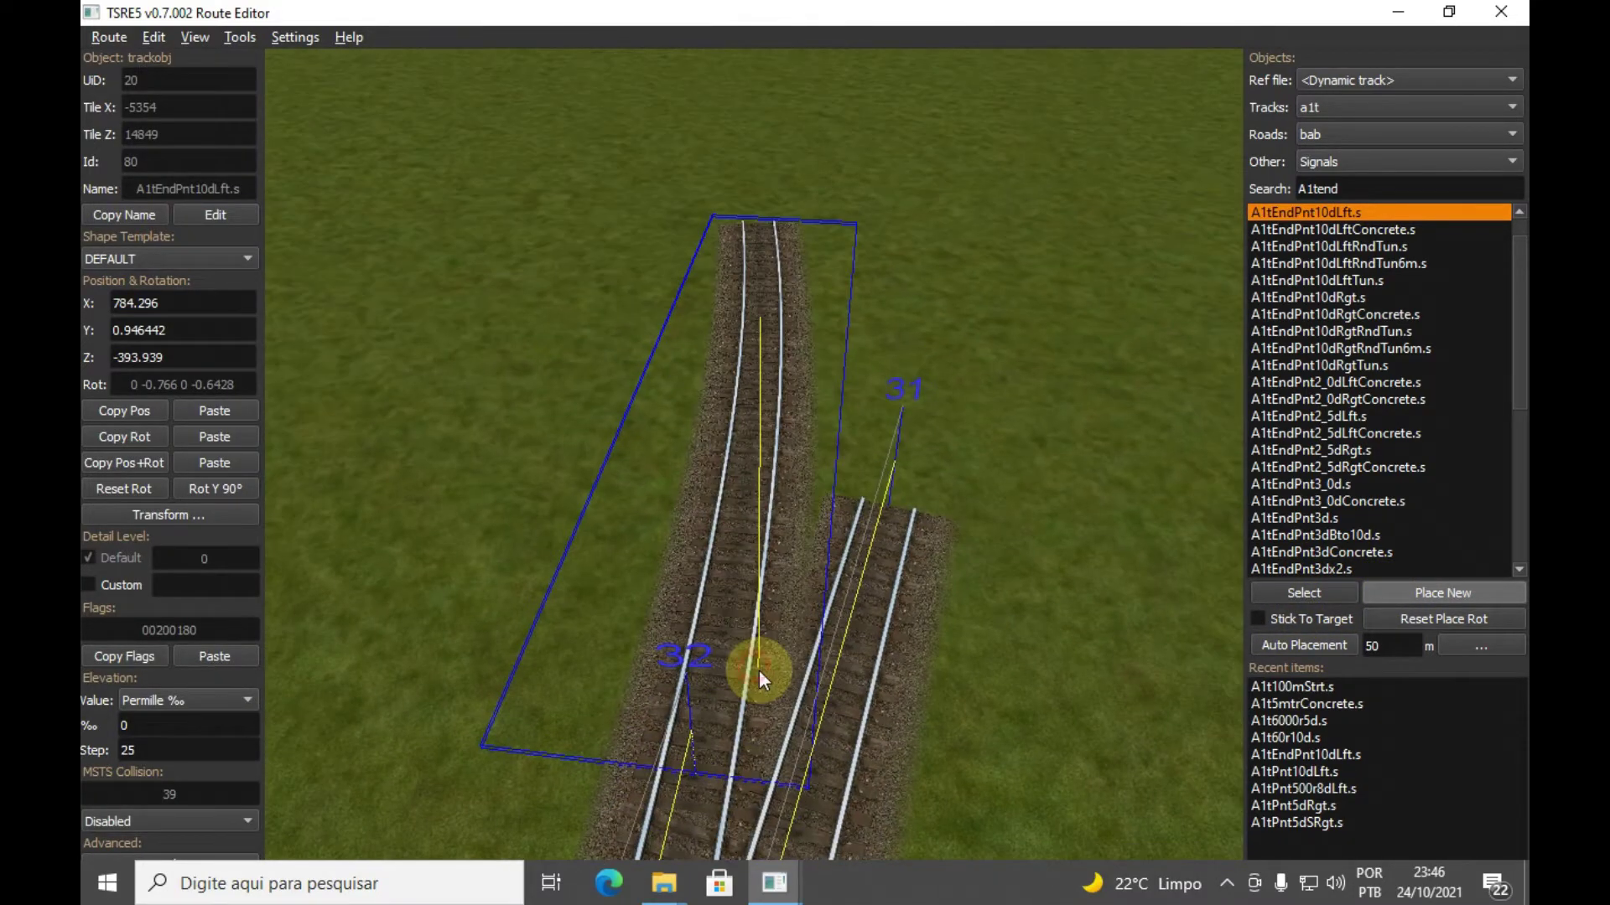
{"action": "key", "text": "x"}
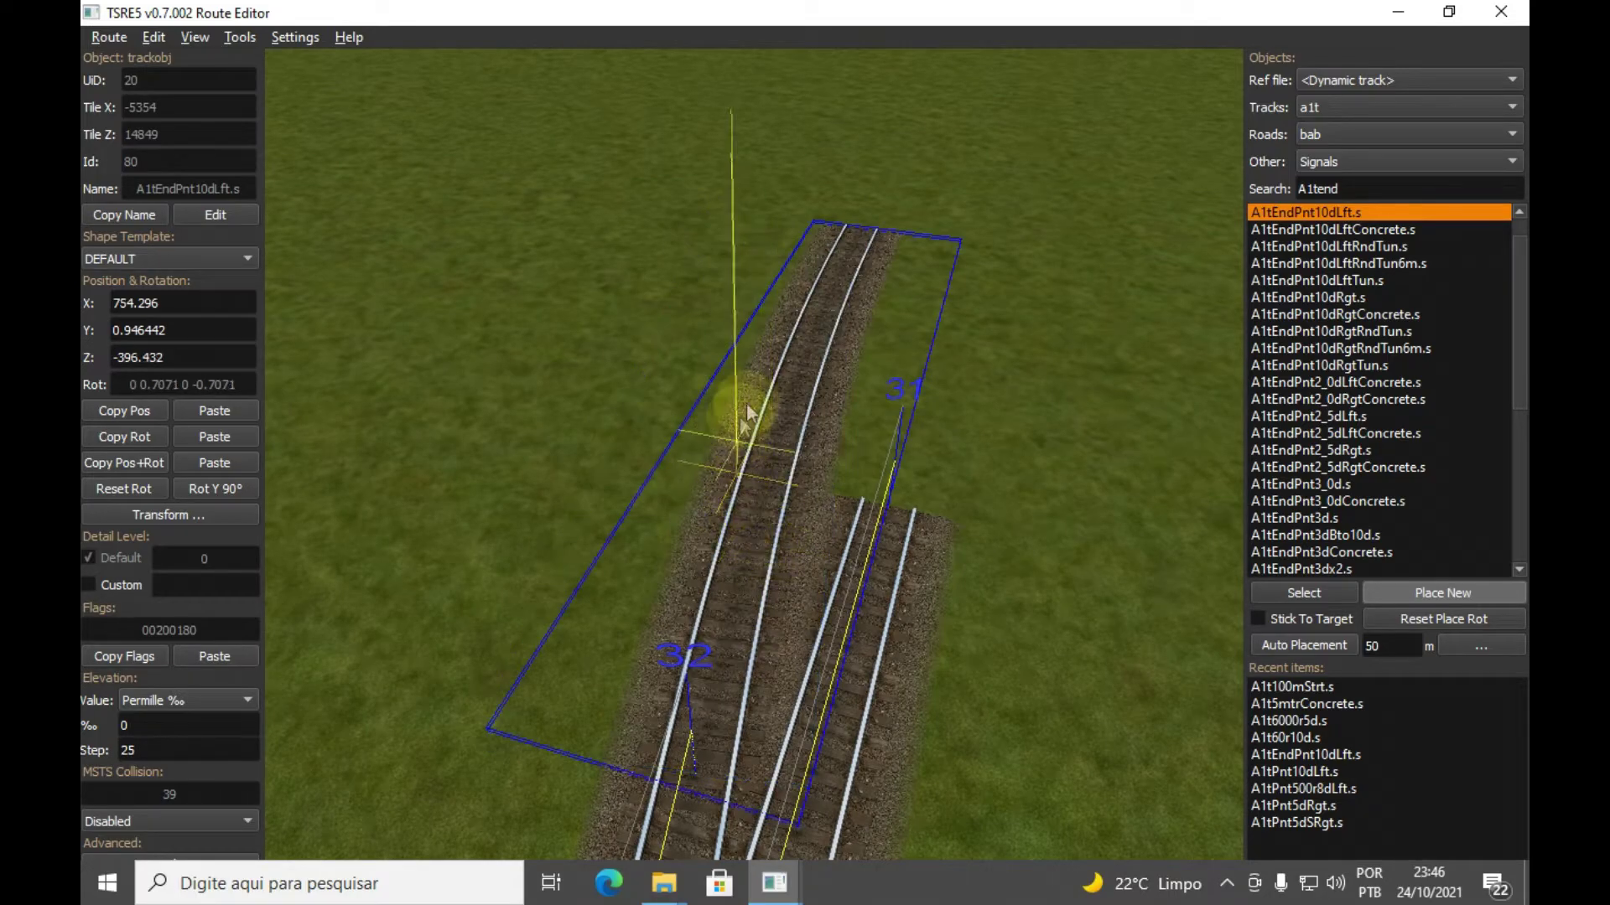
{"action": "key", "text": "d"}
{"action": "right_click_drag", "start_coordinate": [852, 456], "coordinate": [821, 468]}
{"action": "key", "text": "z"}
{"action": "right_click_drag", "start_coordinate": [706, 530], "coordinate": [732, 521]}
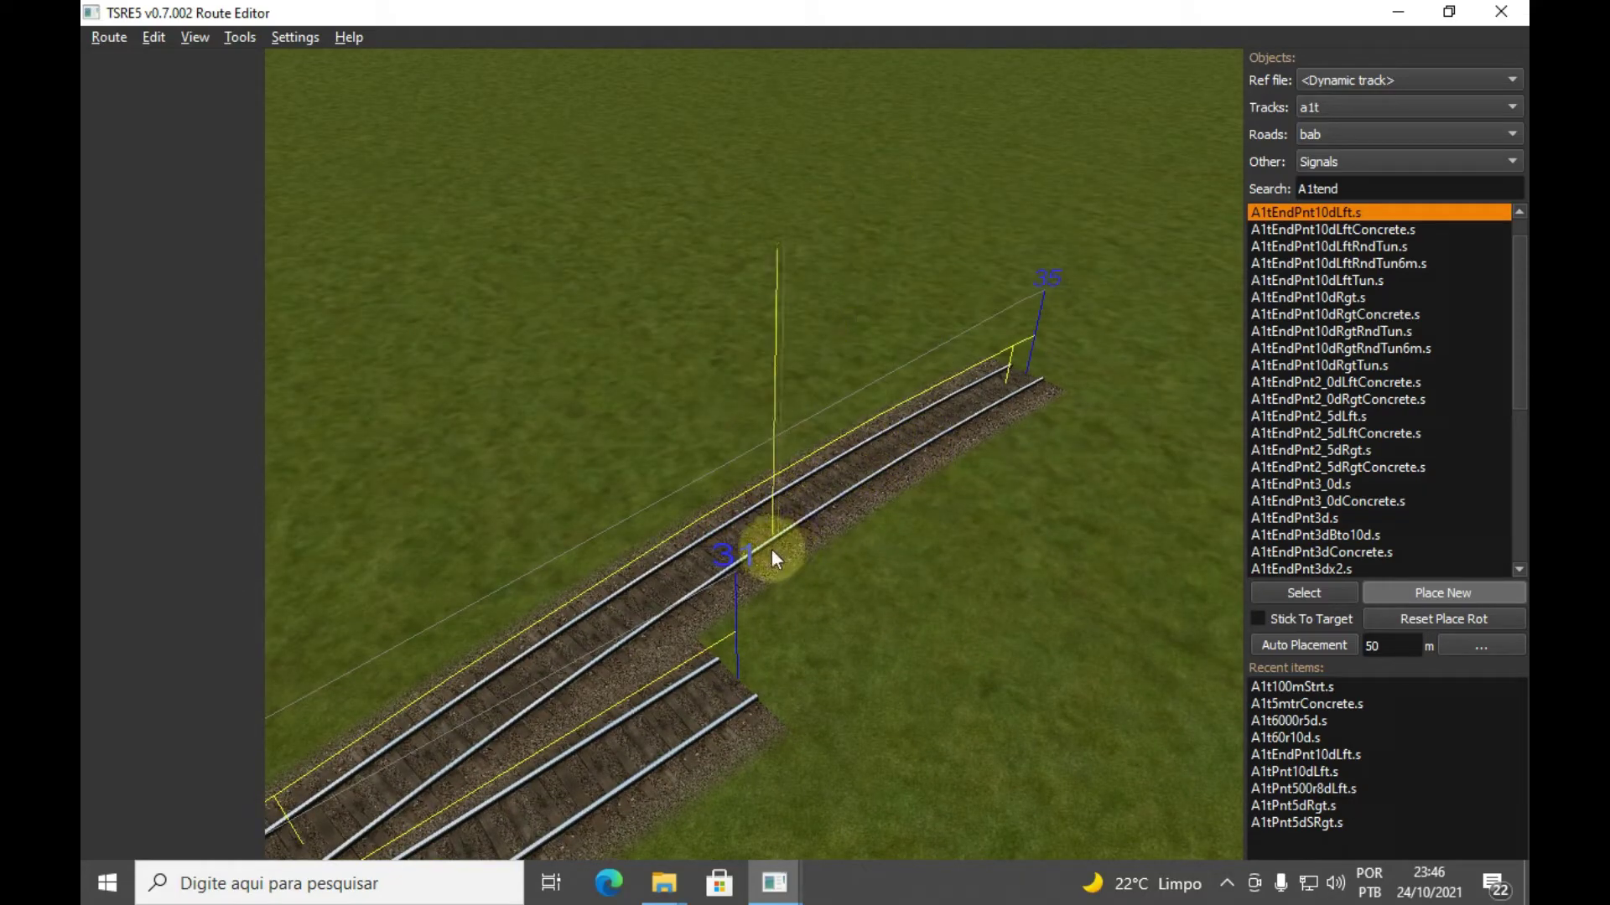
Search the object list for A1t20m, place A1t20mStrt.s at the end of the switch's straight branch, and join it
{"action": "right_click_drag", "start_coordinate": [738, 612], "coordinate": [753, 610]}
{"action": "key", "text": "a"}
{"action": "mouse_move", "coordinate": [753, 611]}
{"action": "left_mouse_down"}
{"action": "mouse_move", "coordinate": [719, 617]}
{"action": "mouse_move", "coordinate": [852, 610]}
{"action": "mouse_move", "coordinate": [777, 603]}
{"action": "left_mouse_up"}
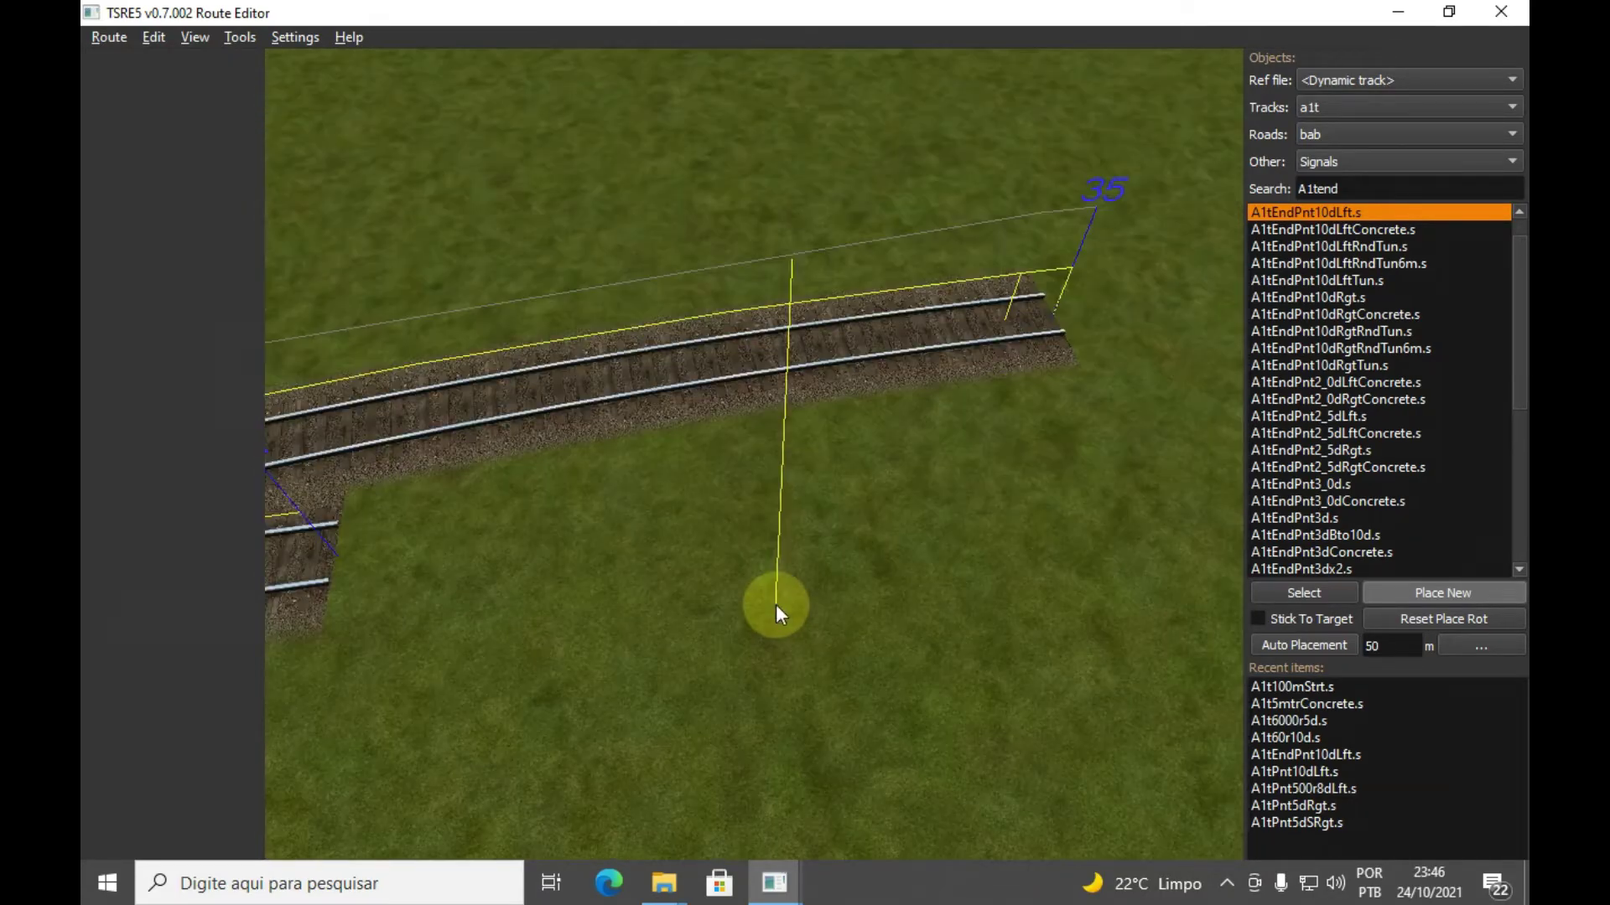
{"action": "left_click_drag", "start_coordinate": [1345, 188], "coordinate": [1322, 188]}
{"action": "type", "text": "20"}
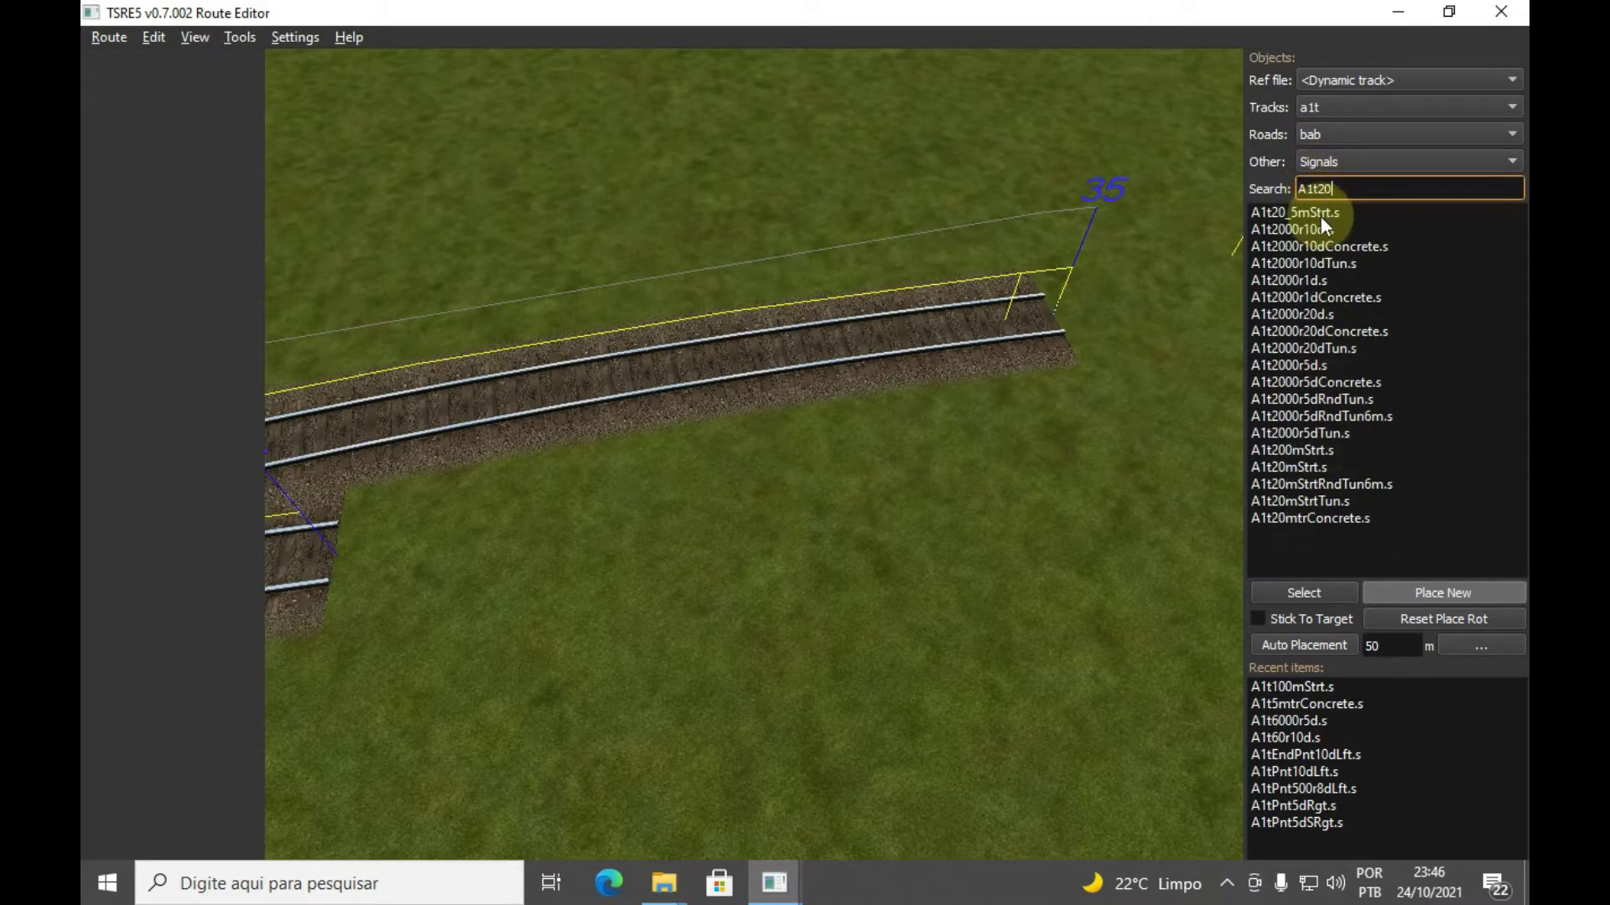
{"action": "type", "text": "m"}
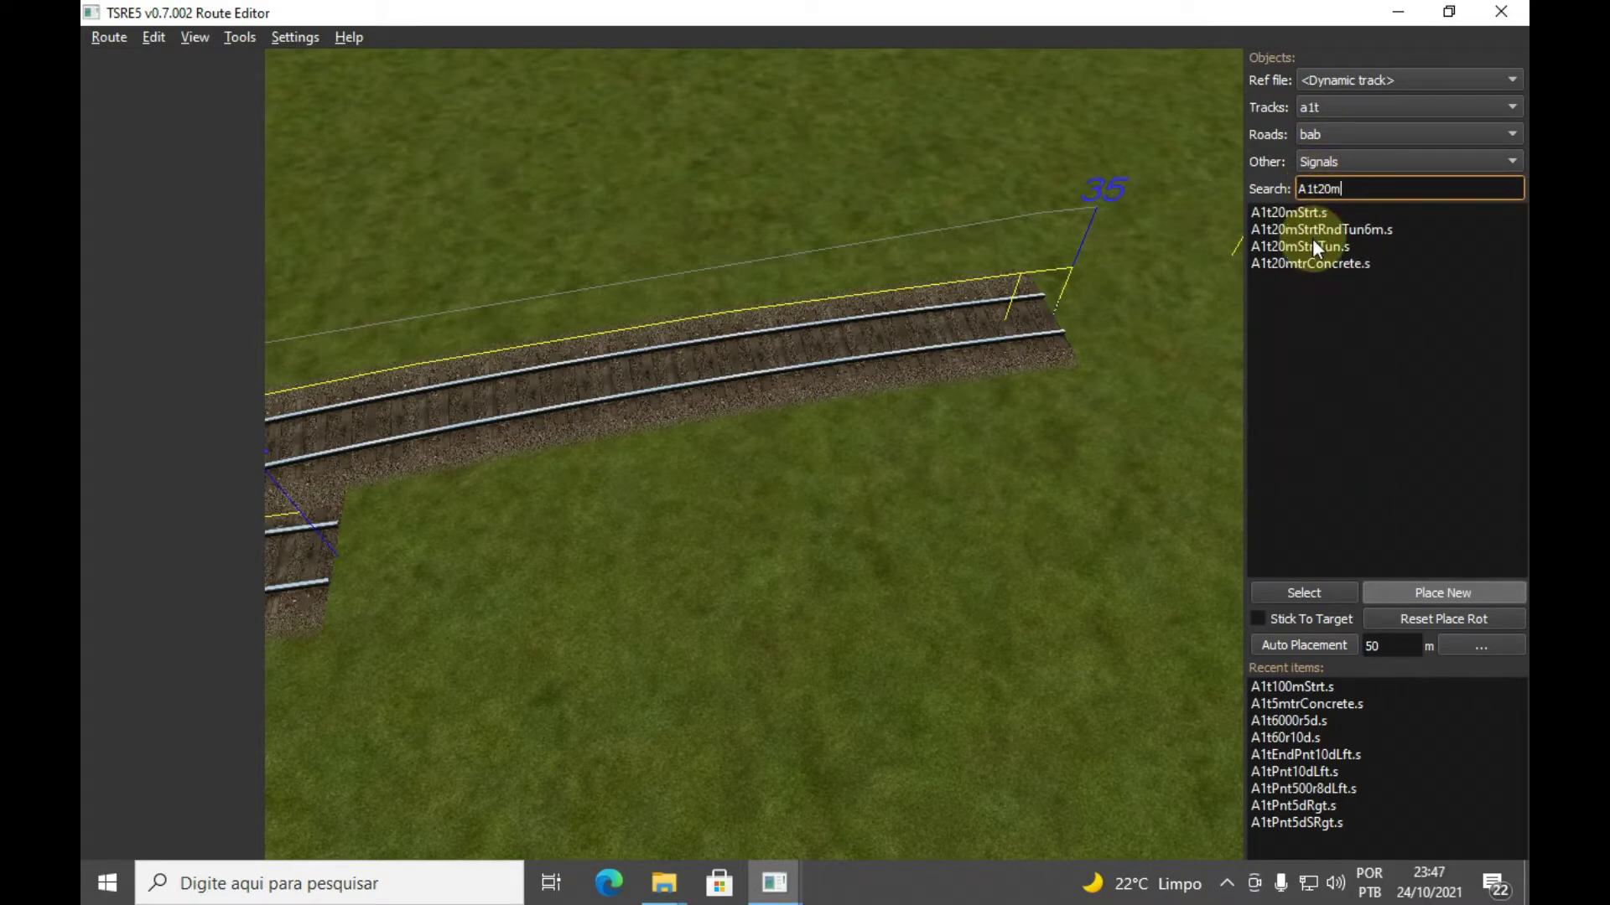
{"action": "left_click", "coordinate": [1301, 214]}
{"action": "left_click", "coordinate": [374, 546]}
{"action": "right_click_drag", "start_coordinate": [374, 546], "coordinate": [591, 555]}
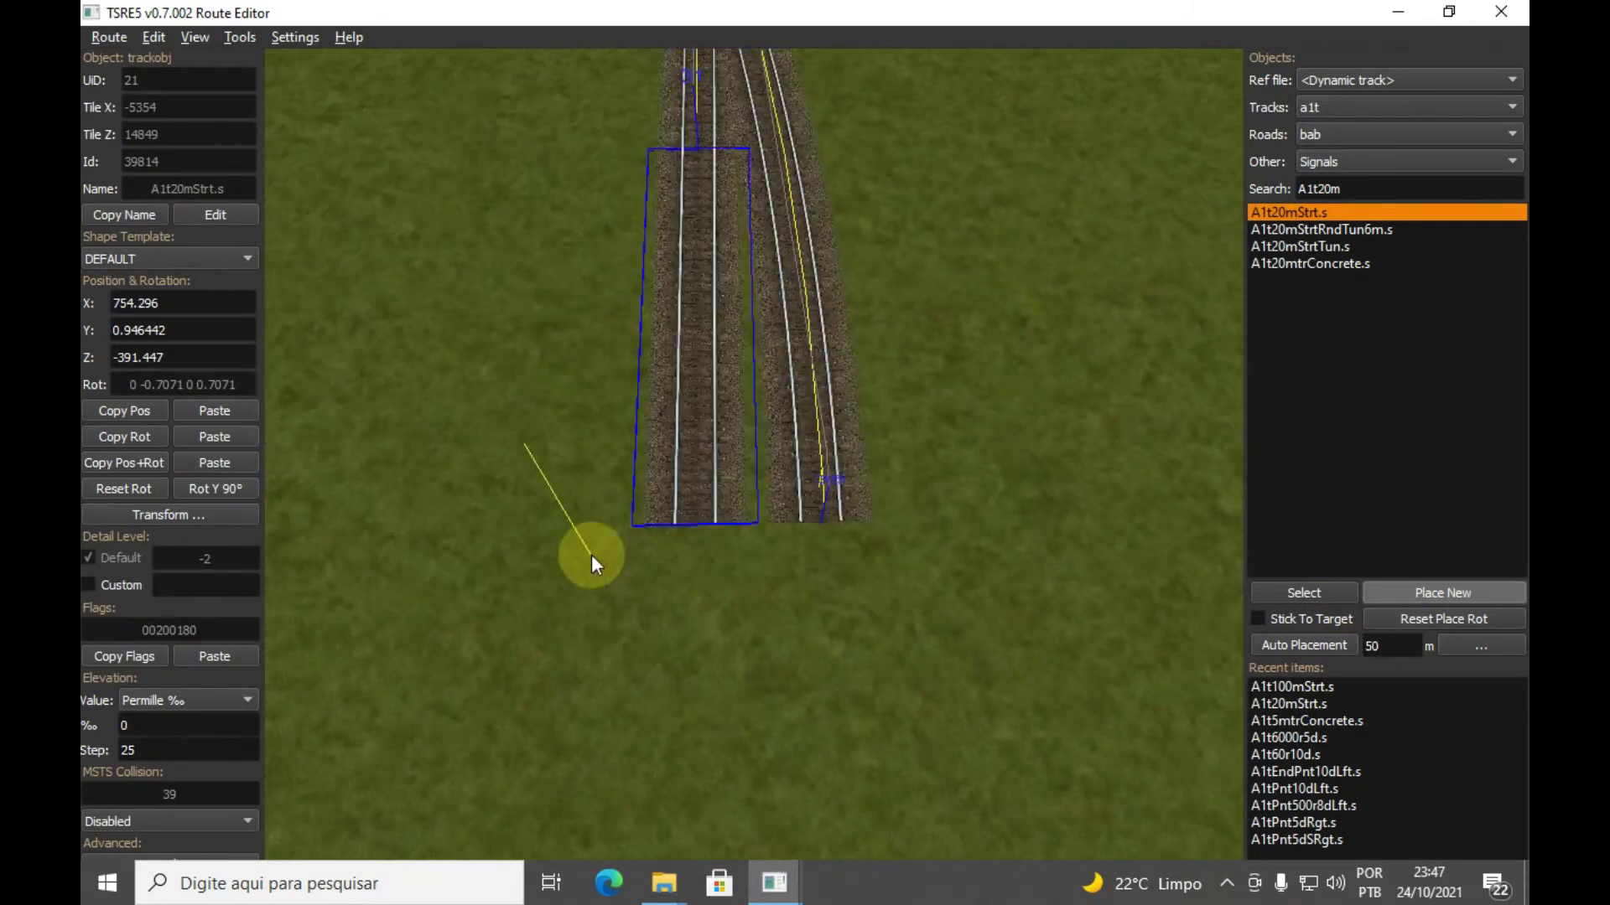
{"action": "key", "text": "z"}
{"action": "key", "text": "Up"}
{"action": "right_click_drag", "start_coordinate": [748, 556], "coordinate": [841, 550]}
{"action": "key", "text": "Left"}
{"action": "right_click_drag", "start_coordinate": [779, 594], "coordinate": [753, 637]}
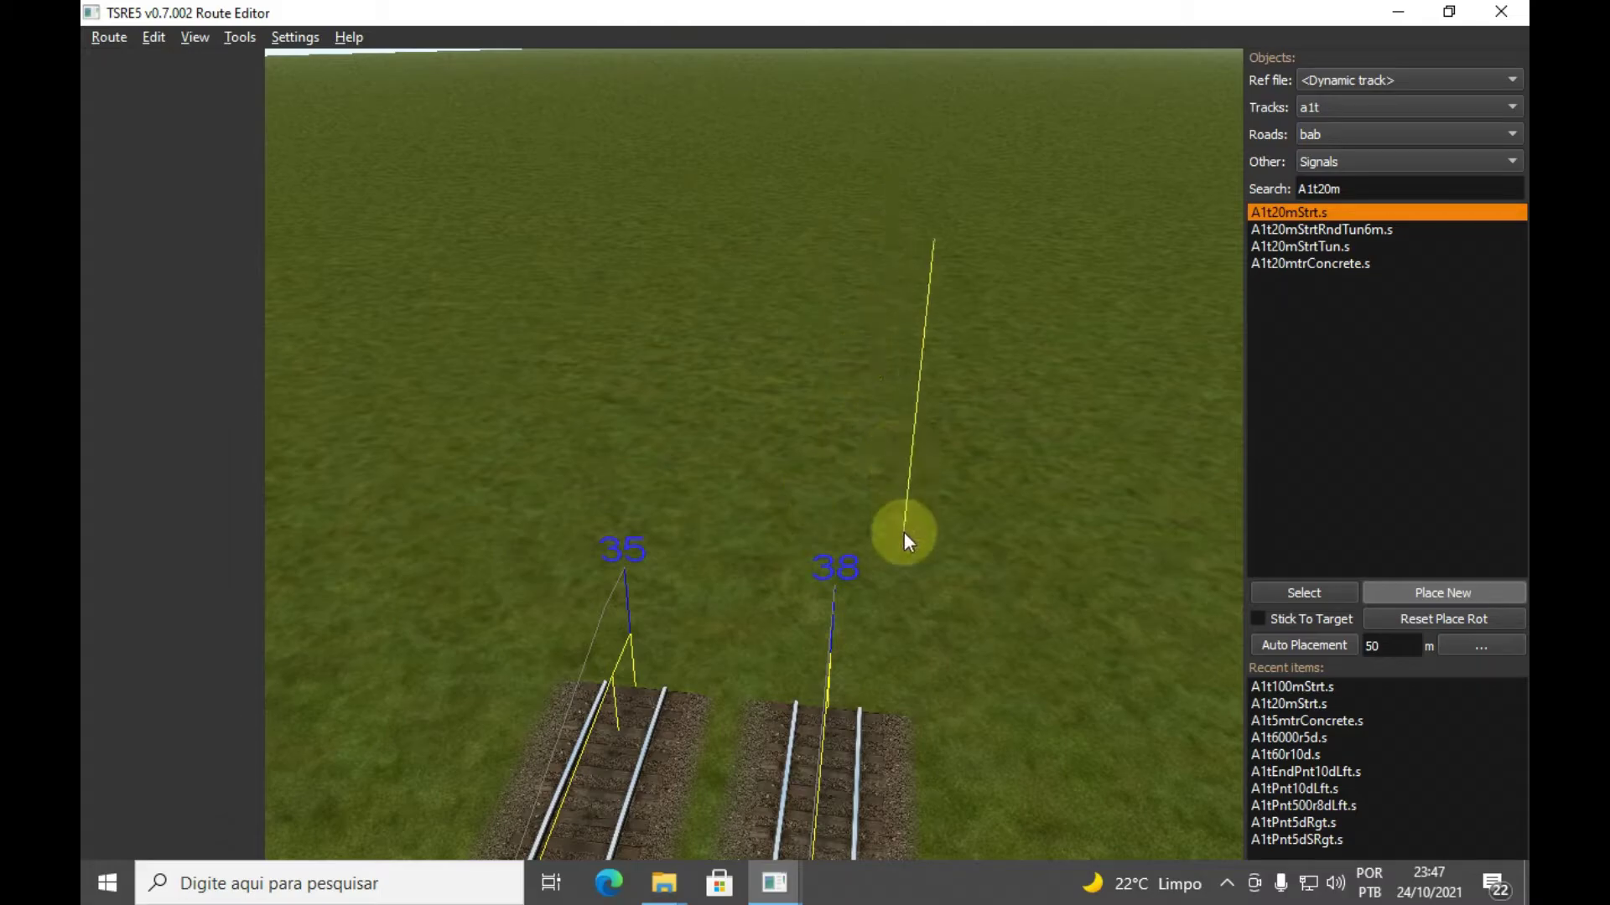
Try extending both parallel tracks with the recently used A1t100mStrt.s piece and delete both straights
{"action": "left_click", "coordinate": [1291, 687]}
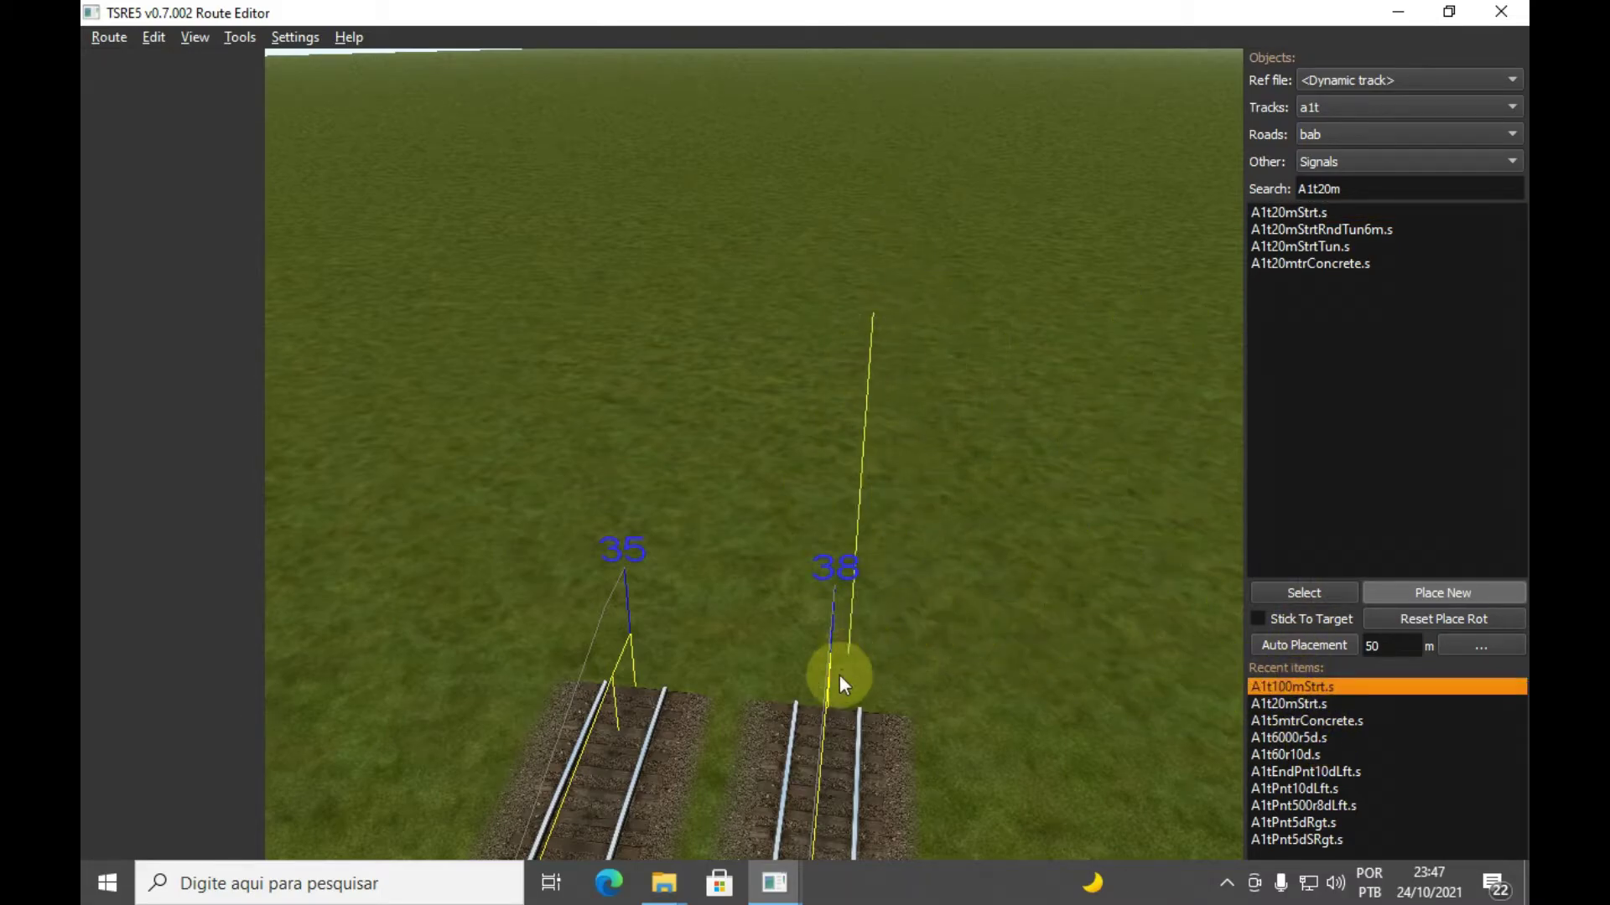
{"action": "left_click", "coordinate": [869, 679]}
{"action": "right_click_drag", "start_coordinate": [869, 679], "coordinate": [832, 716]}
{"action": "key", "text": "z"}
{"action": "left_click", "coordinate": [711, 778]}
{"action": "key", "text": "z"}
{"action": "right_click_drag", "start_coordinate": [772, 646], "coordinate": [766, 571]}
{"action": "key", "text": "e"}
{"action": "left_click", "coordinate": [777, 533]}
{"action": "key", "text": "Delete"}
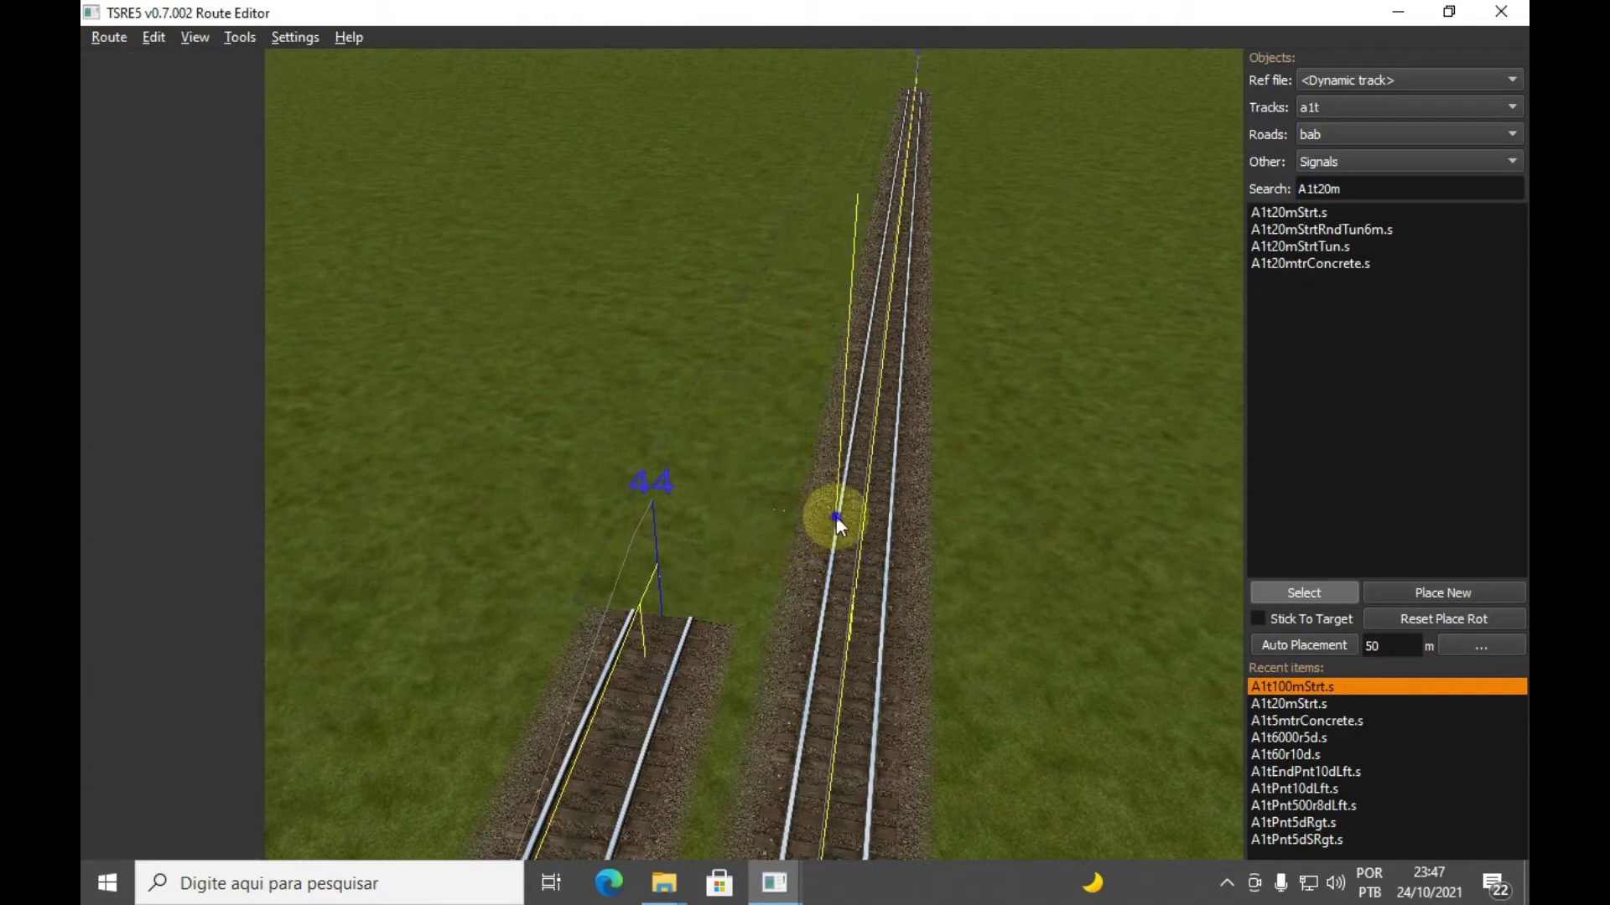
{"action": "left_click", "coordinate": [838, 521]}
{"action": "key", "text": "Delete"}
Search the object list for A2t100m and choose the double-track piece A2t100mStrt.s for placement
{"action": "double_click", "coordinate": [1341, 189]}
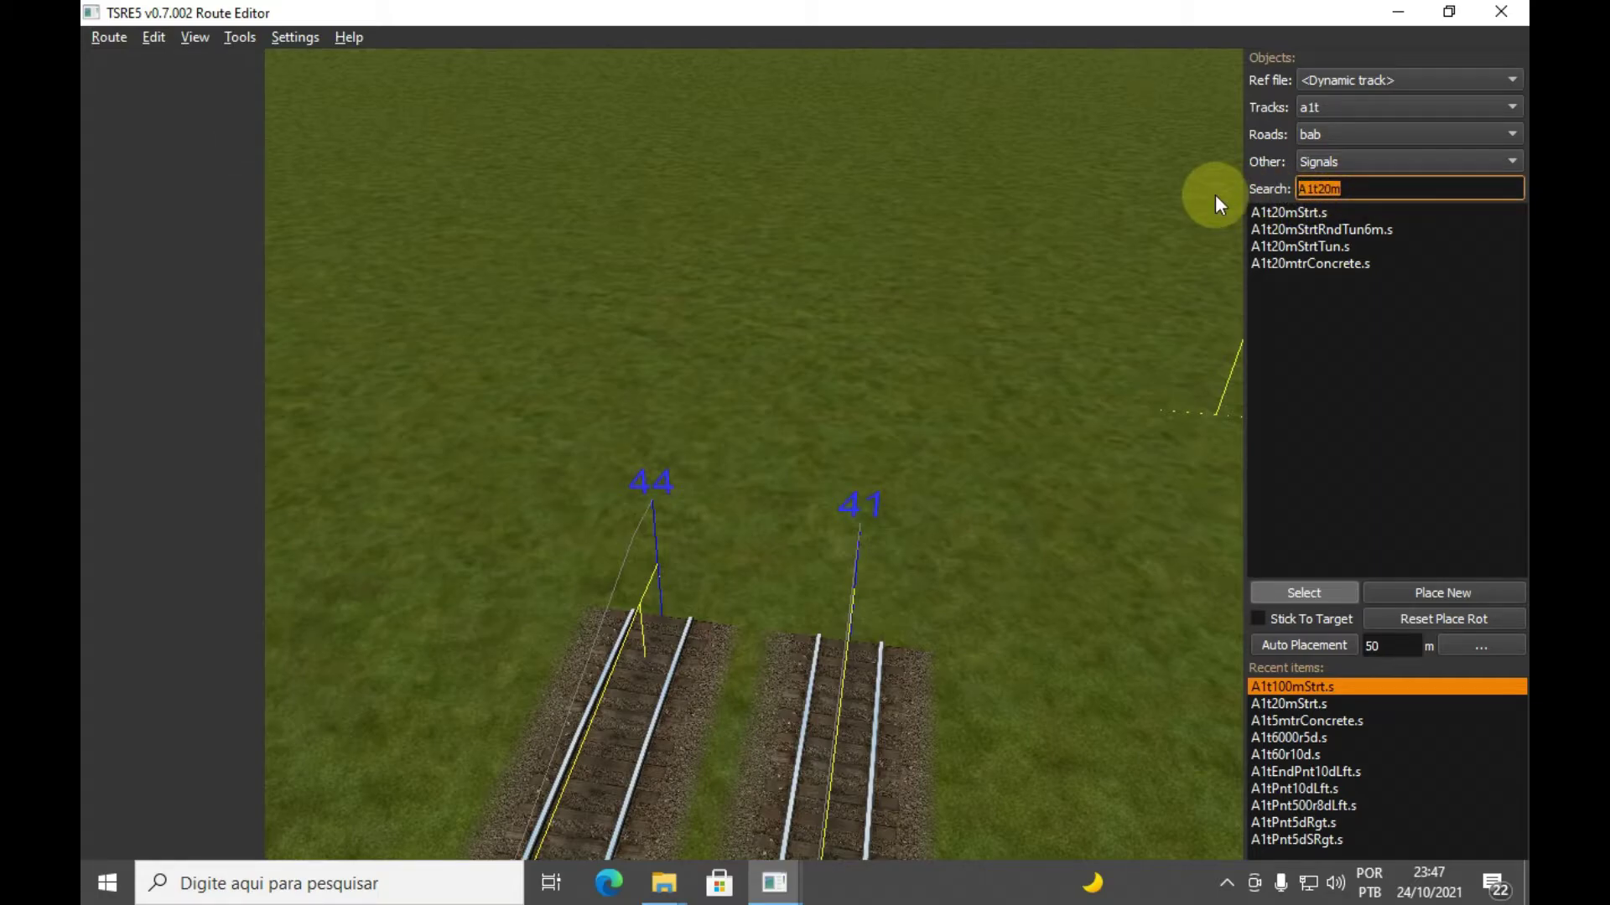
{"action": "type", "text": "A"}
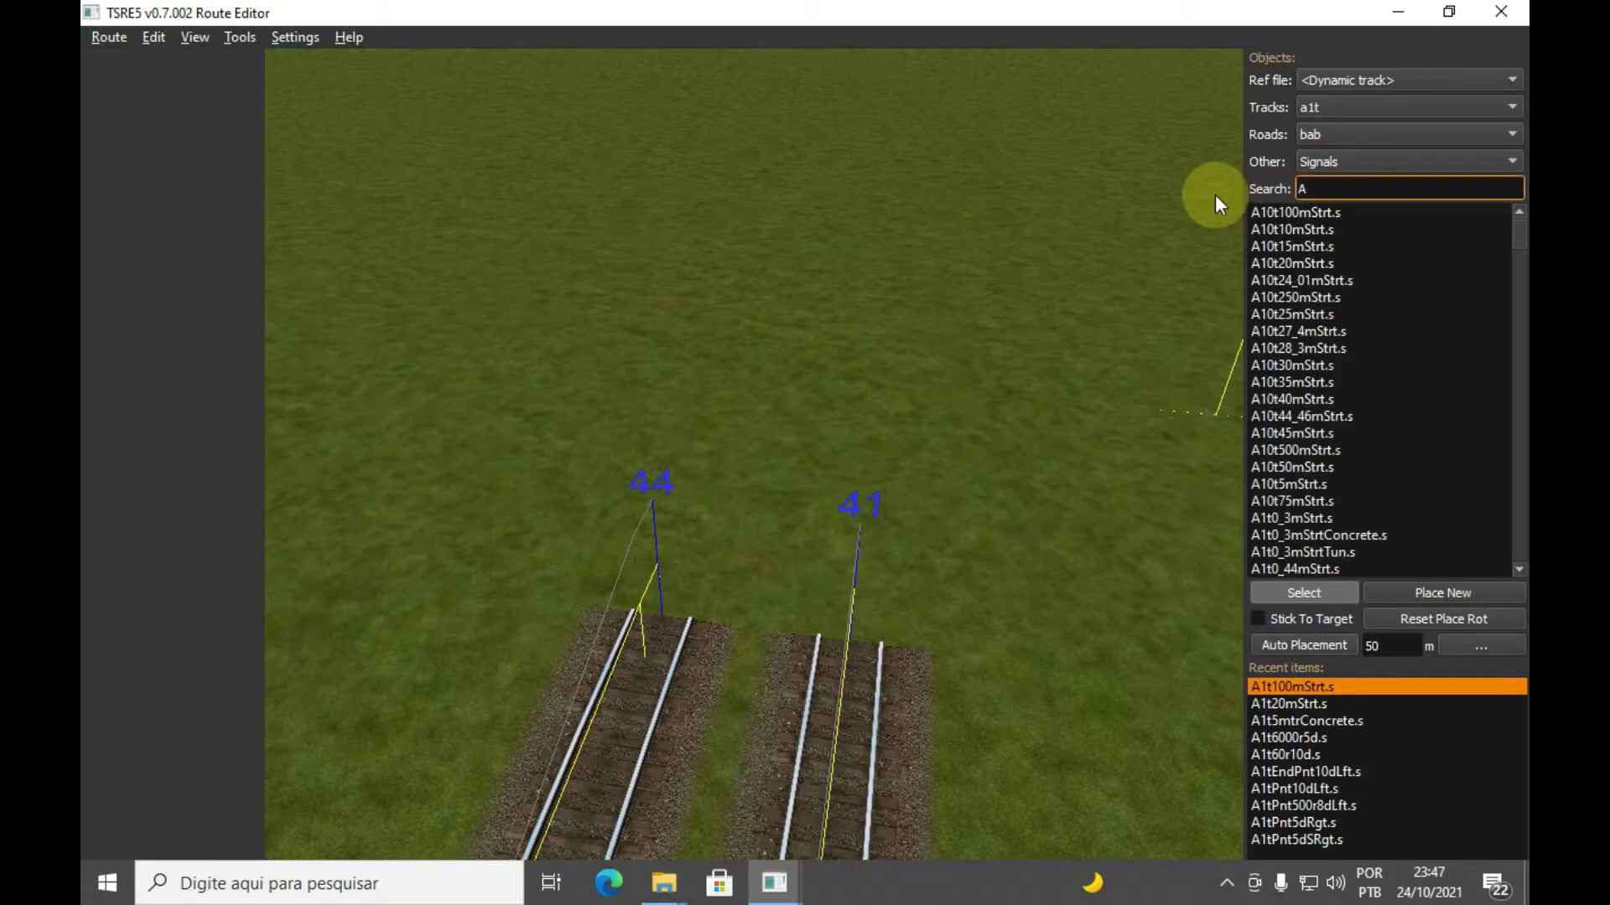
{"action": "type", "text": "2t"}
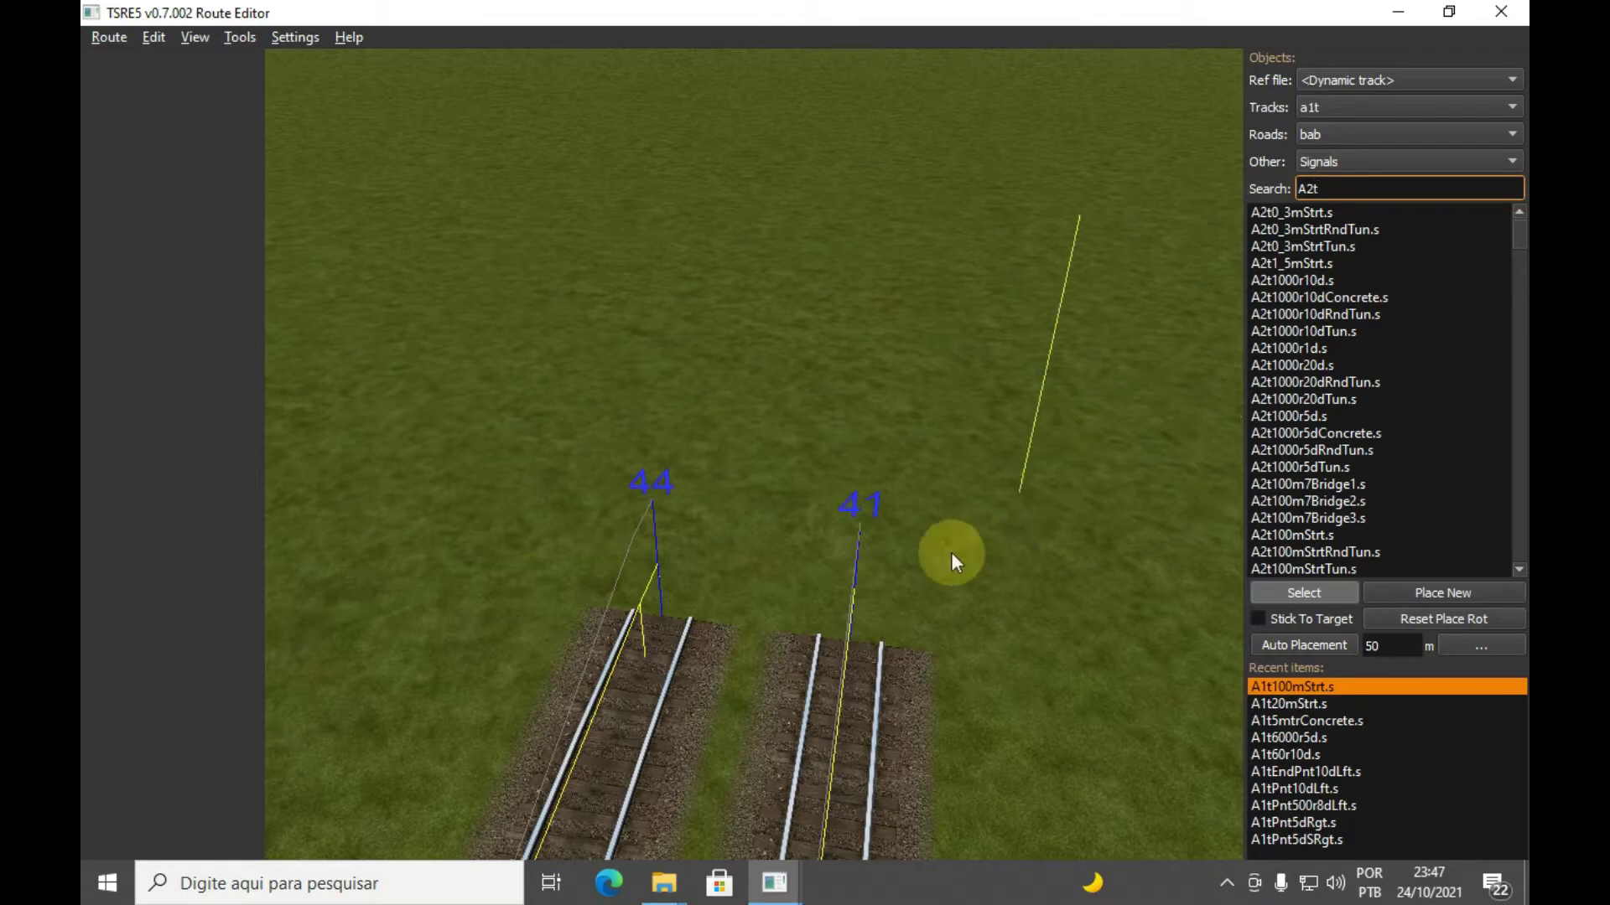
{"action": "type", "text": "100m"}
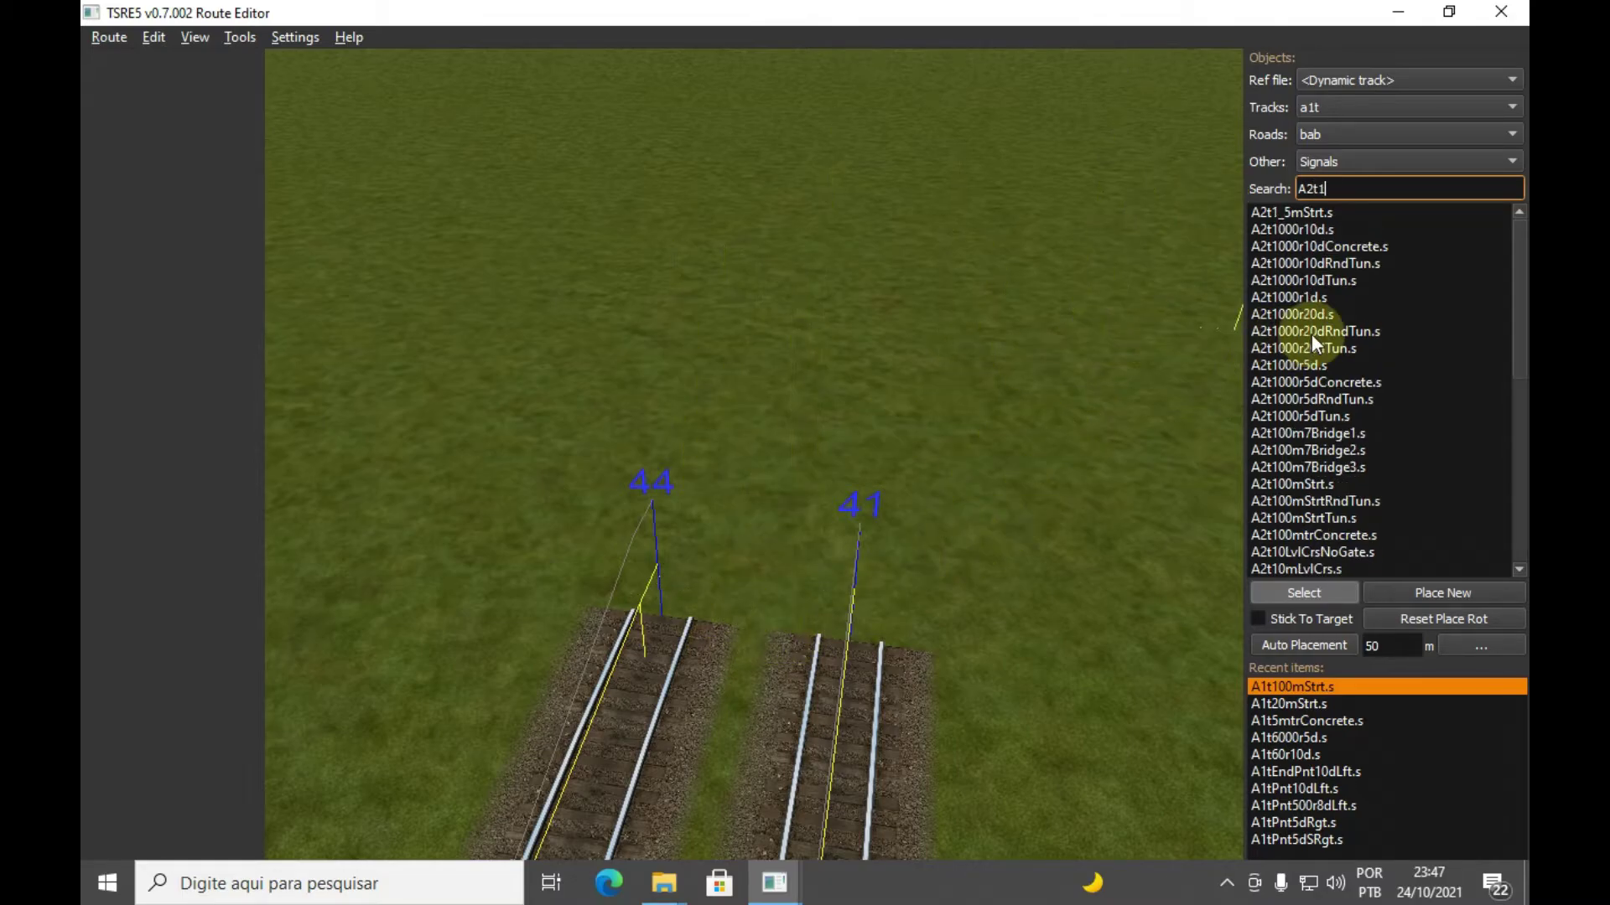
{"action": "left_click", "coordinate": [1300, 264]}
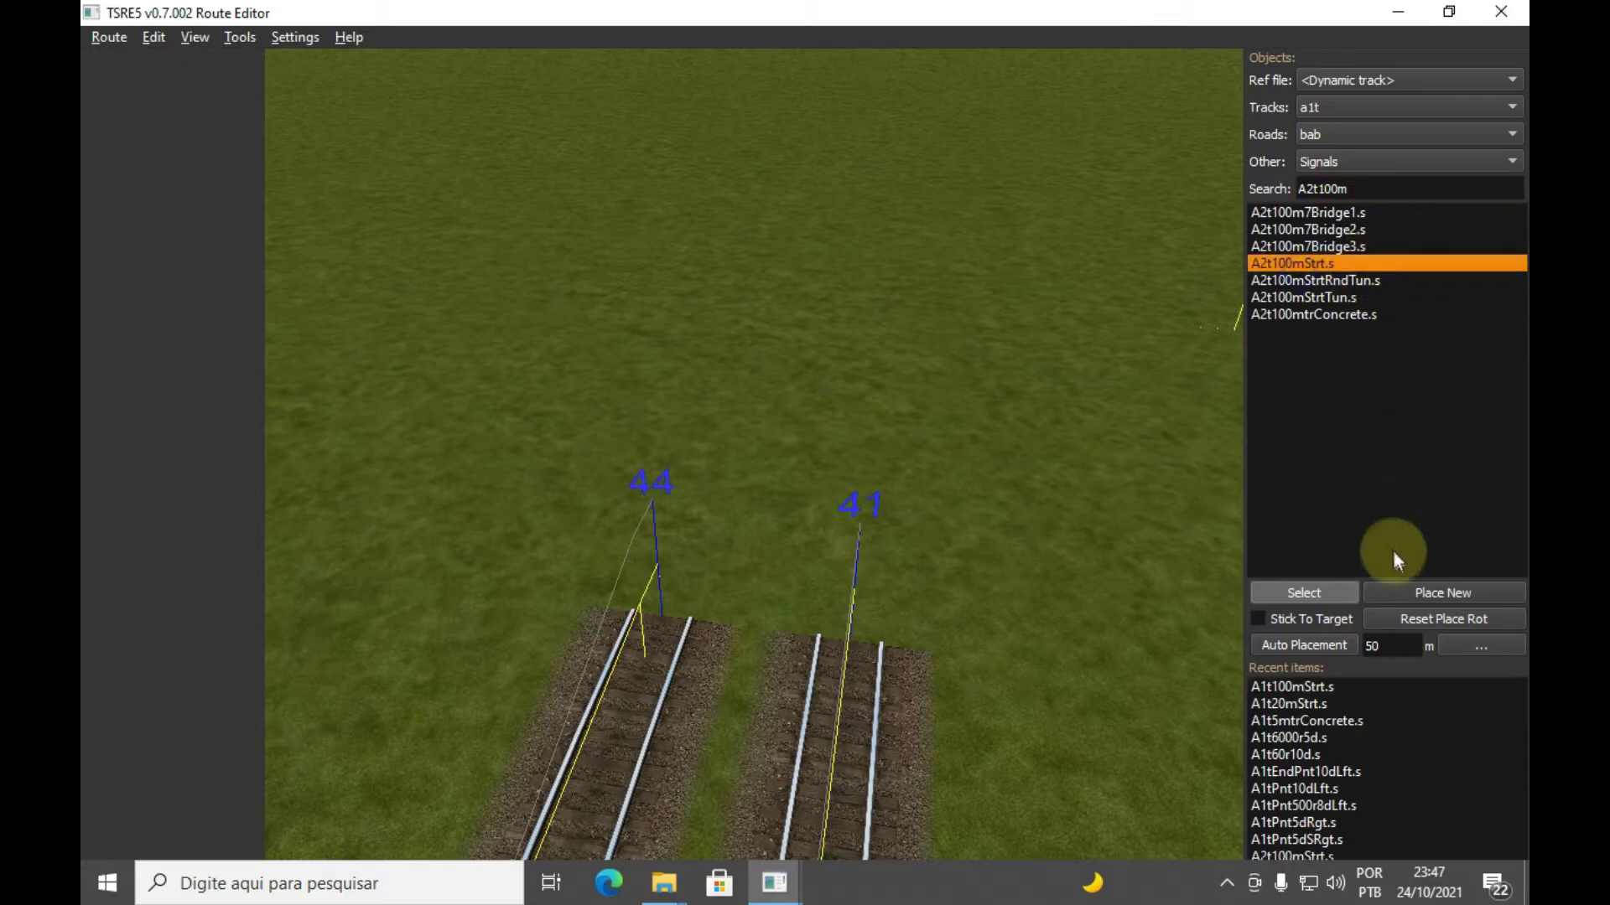
{"action": "left_click", "coordinate": [1429, 592]}
Try placing A2t100mStrt.s at the end of the curved branch track and delete it
{"action": "left_click", "coordinate": [662, 605]}
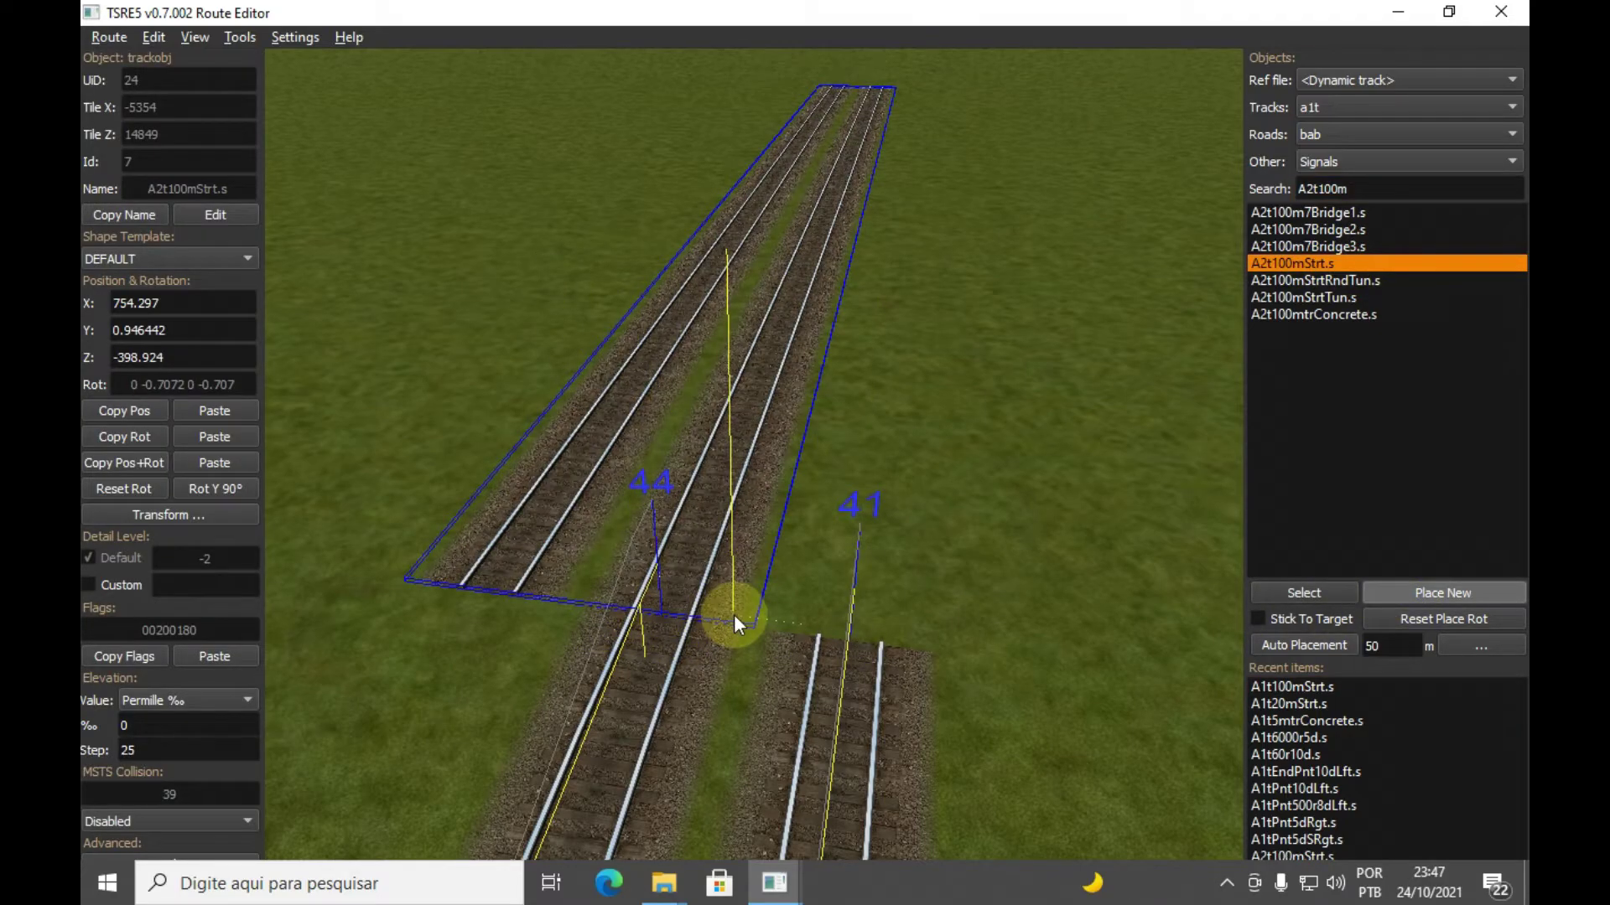
{"action": "right_click_drag", "start_coordinate": [812, 635], "coordinate": [894, 589]}
{"action": "key", "text": "Delete"}
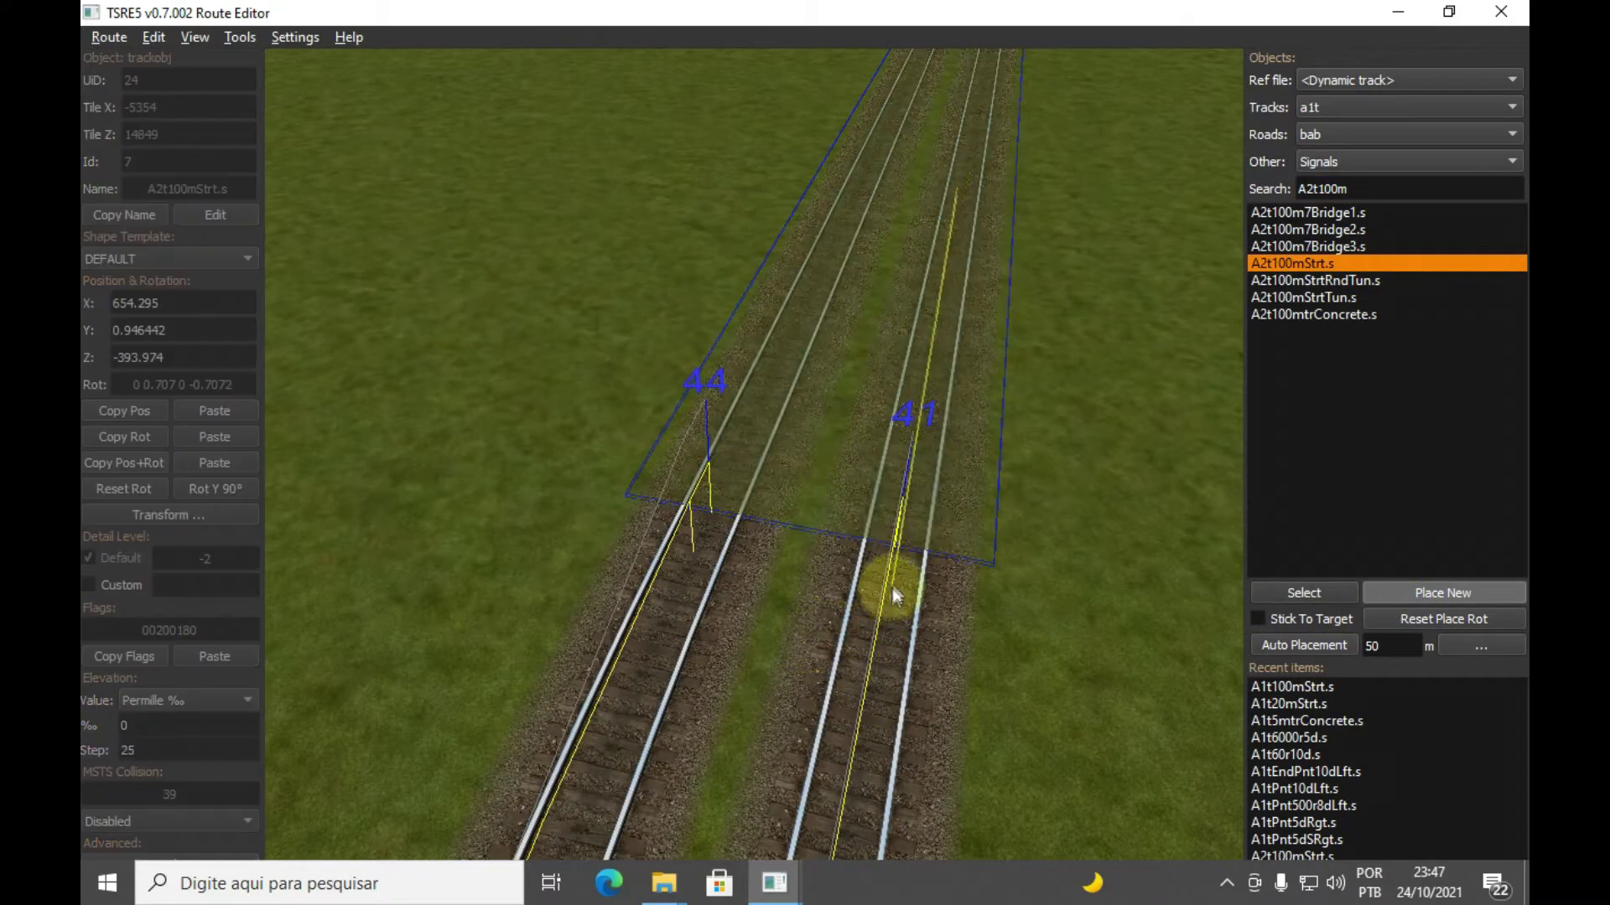
Place A2t100mStrt.s at the end of the 20 m straight, cycle its connecting end to align with both parallel tracks, and join it
{"action": "left_click", "coordinate": [909, 540]}
{"action": "right_click_drag", "start_coordinate": [969, 536], "coordinate": [991, 537]}
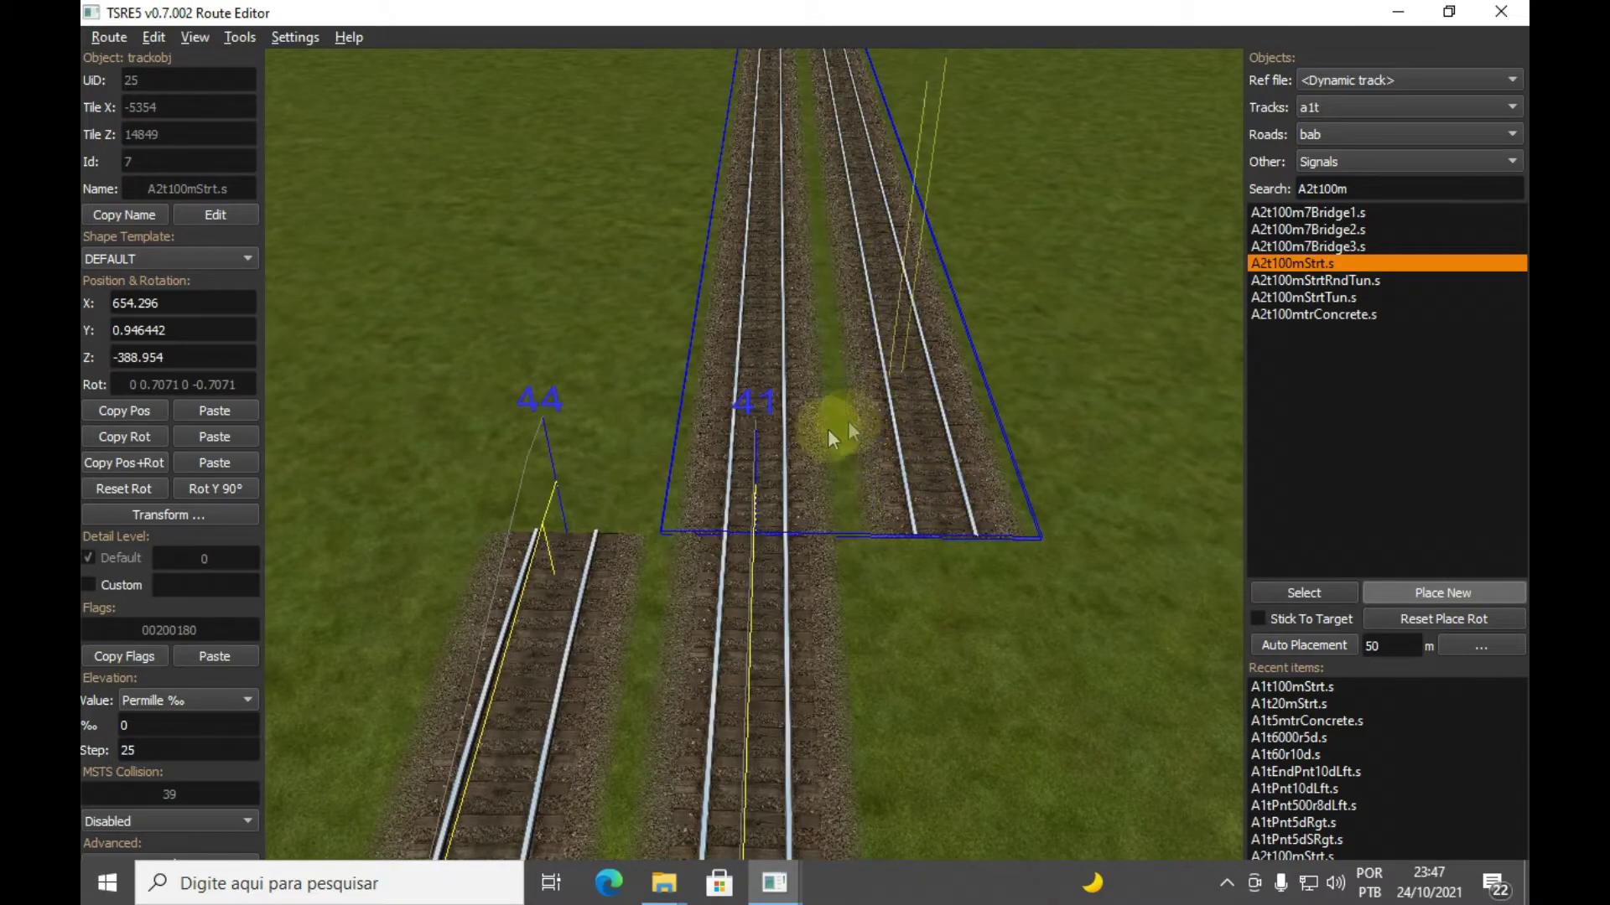
{"action": "key", "text": "x"}
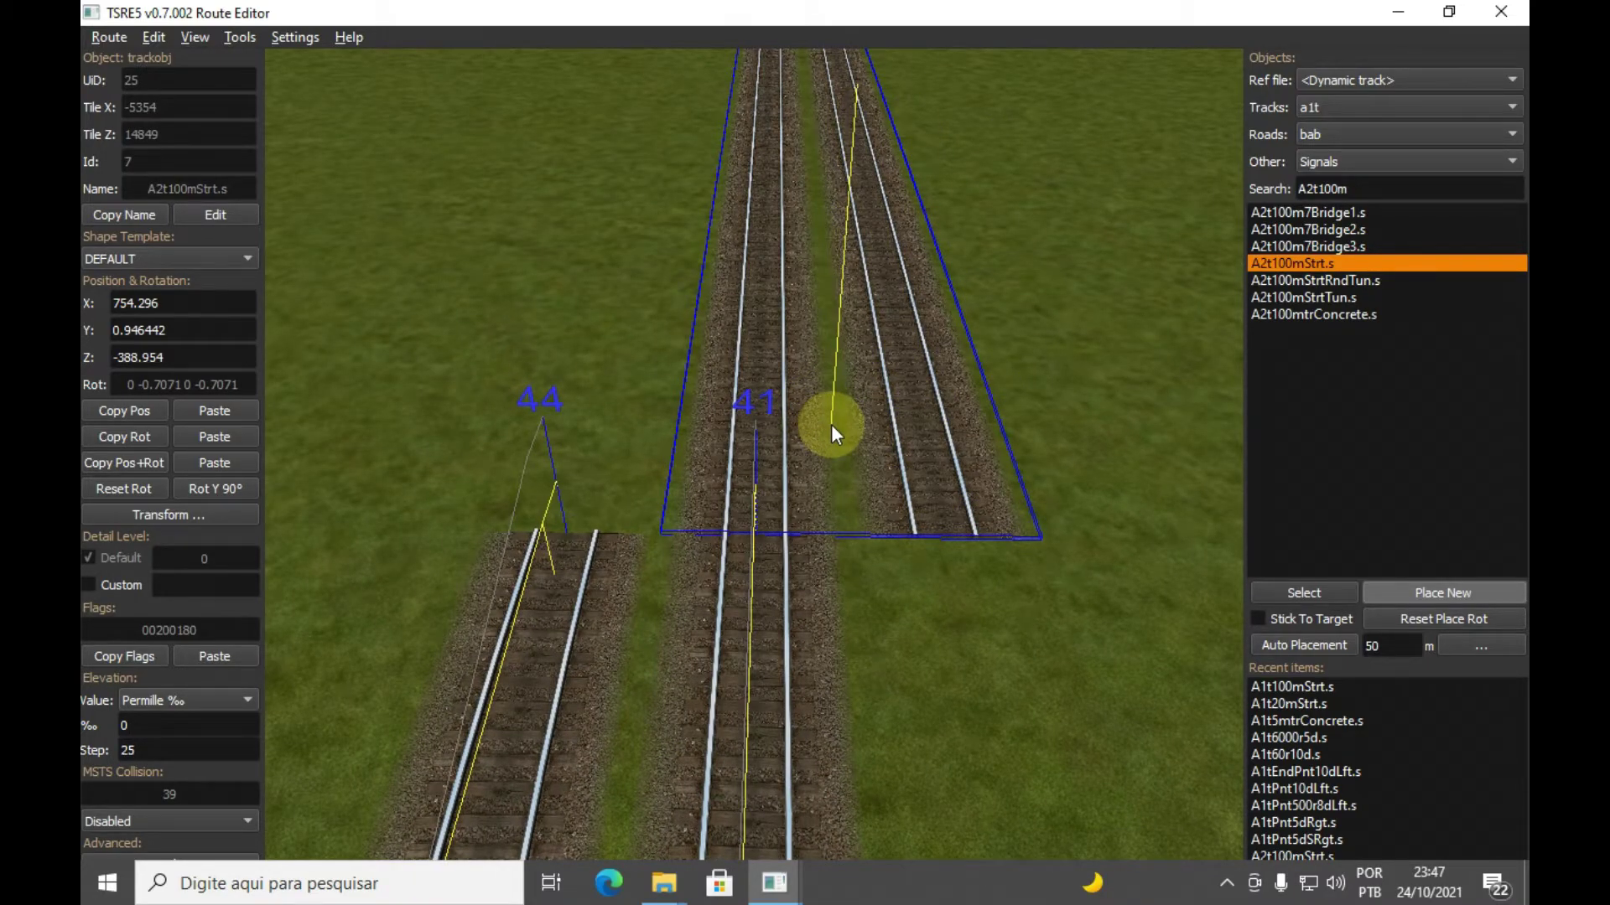
{"action": "key", "text": "x"}
{"action": "mouse_move", "coordinate": [727, 477]}
{"action": "right_mouse_down"}
{"action": "mouse_move", "coordinate": [648, 466]}
{"action": "mouse_move", "coordinate": [736, 468]}
{"action": "mouse_move", "coordinate": [723, 470]}
{"action": "right_mouse_up"}
{"action": "scroll", "coordinate": [707, 484], "scroll_direction": "down", "scroll_amount": 3}
{"action": "key", "text": "z"}
{"action": "key", "text": "w"}
{"action": "key", "text": "Left"}
Extend the double track with a second A2t100mStrt.s piece aligned with both tracks and join it
{"action": "left_click", "coordinate": [723, 498]}
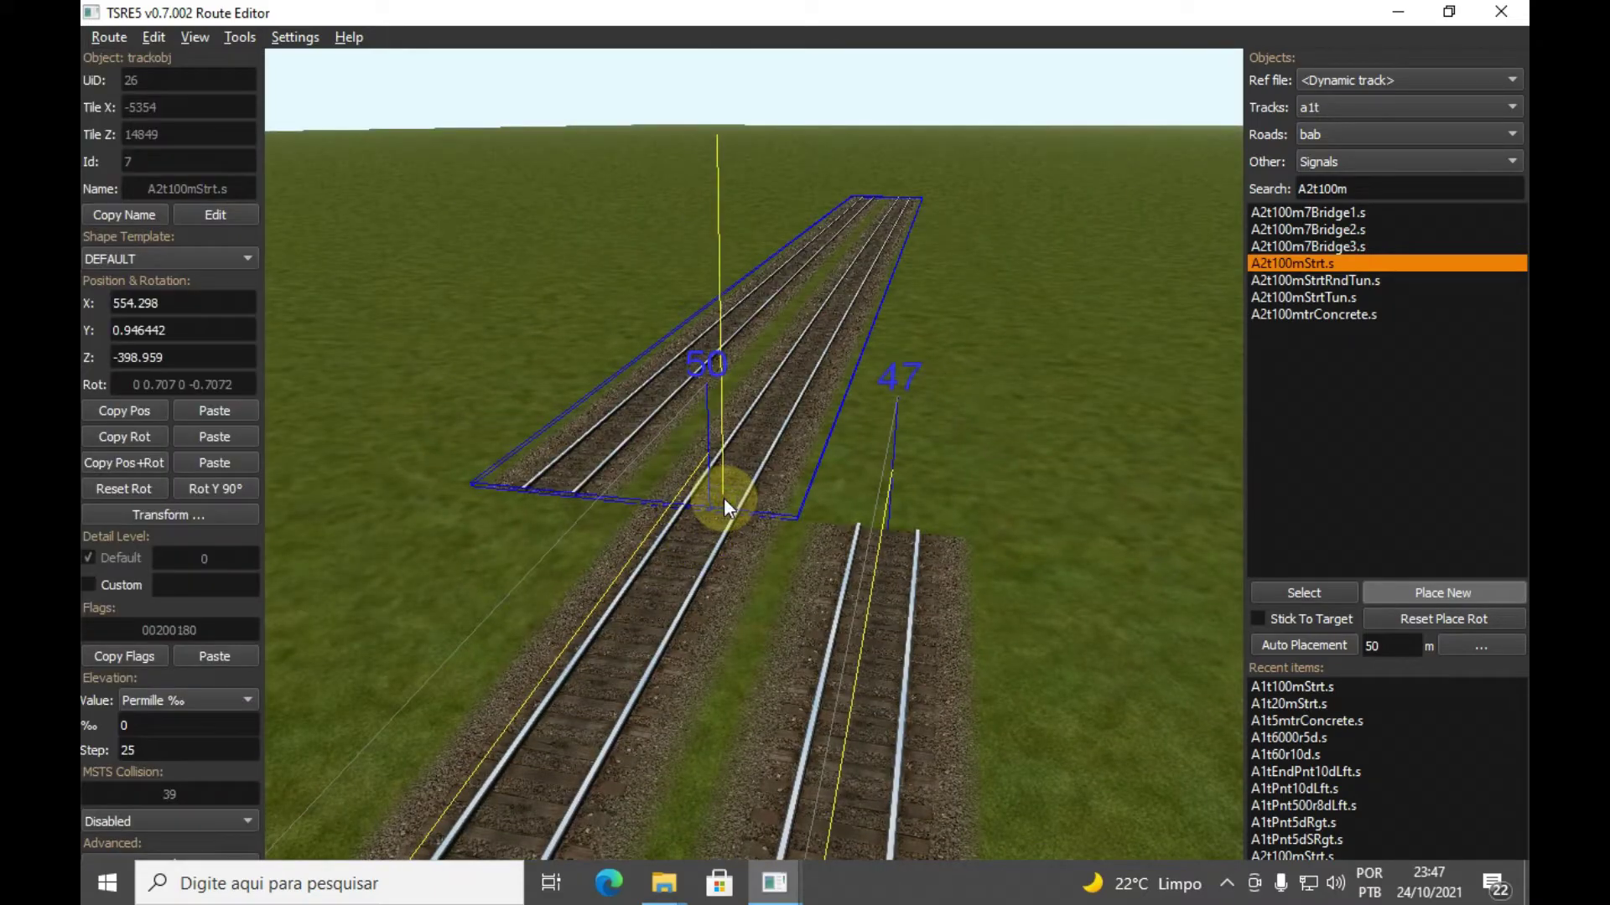
{"action": "mouse_move", "coordinate": [796, 515]}
{"action": "right_mouse_down"}
{"action": "mouse_move", "coordinate": [758, 527]}
{"action": "mouse_move", "coordinate": [800, 526]}
{"action": "right_mouse_up"}
{"action": "key", "text": "z"}
{"action": "key", "text": "s"}
{"action": "key", "text": "d"}
{"action": "key", "text": "w"}
{"action": "key", "text": "a"}
Search the object list for A1tpnt10, try placing the A1tPnt10dRgt.s switch at the end of the branch-side track, and delete it
{"action": "left_click_drag", "start_coordinate": [1368, 185], "coordinate": [1306, 186]}
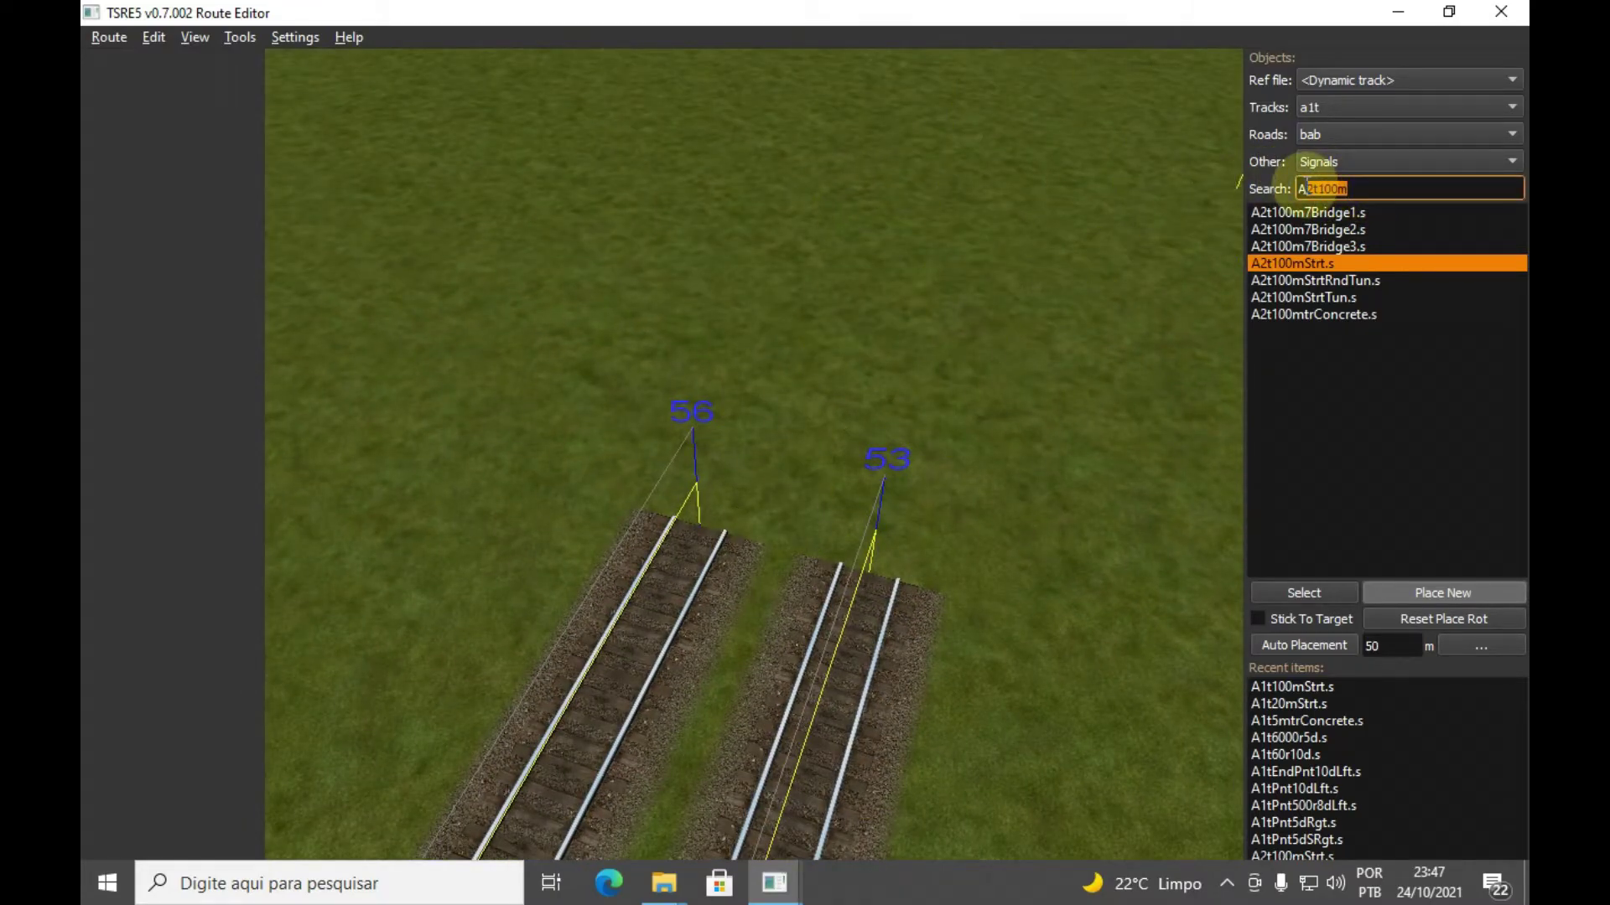
{"action": "type", "text": "1tp"}
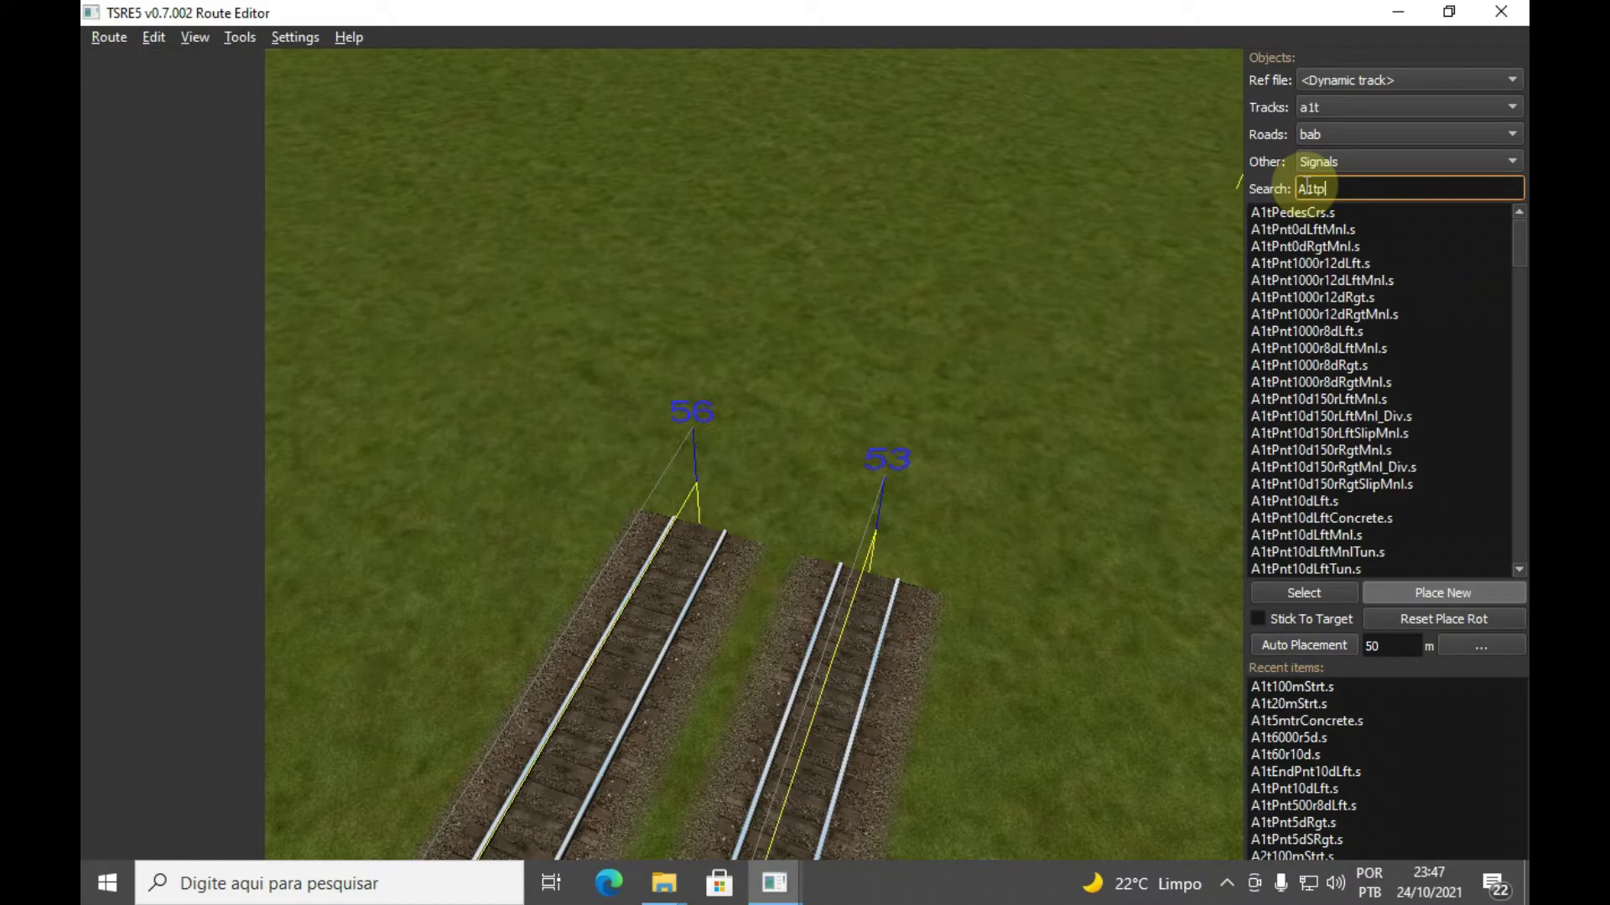
{"action": "type", "text": "nt10"}
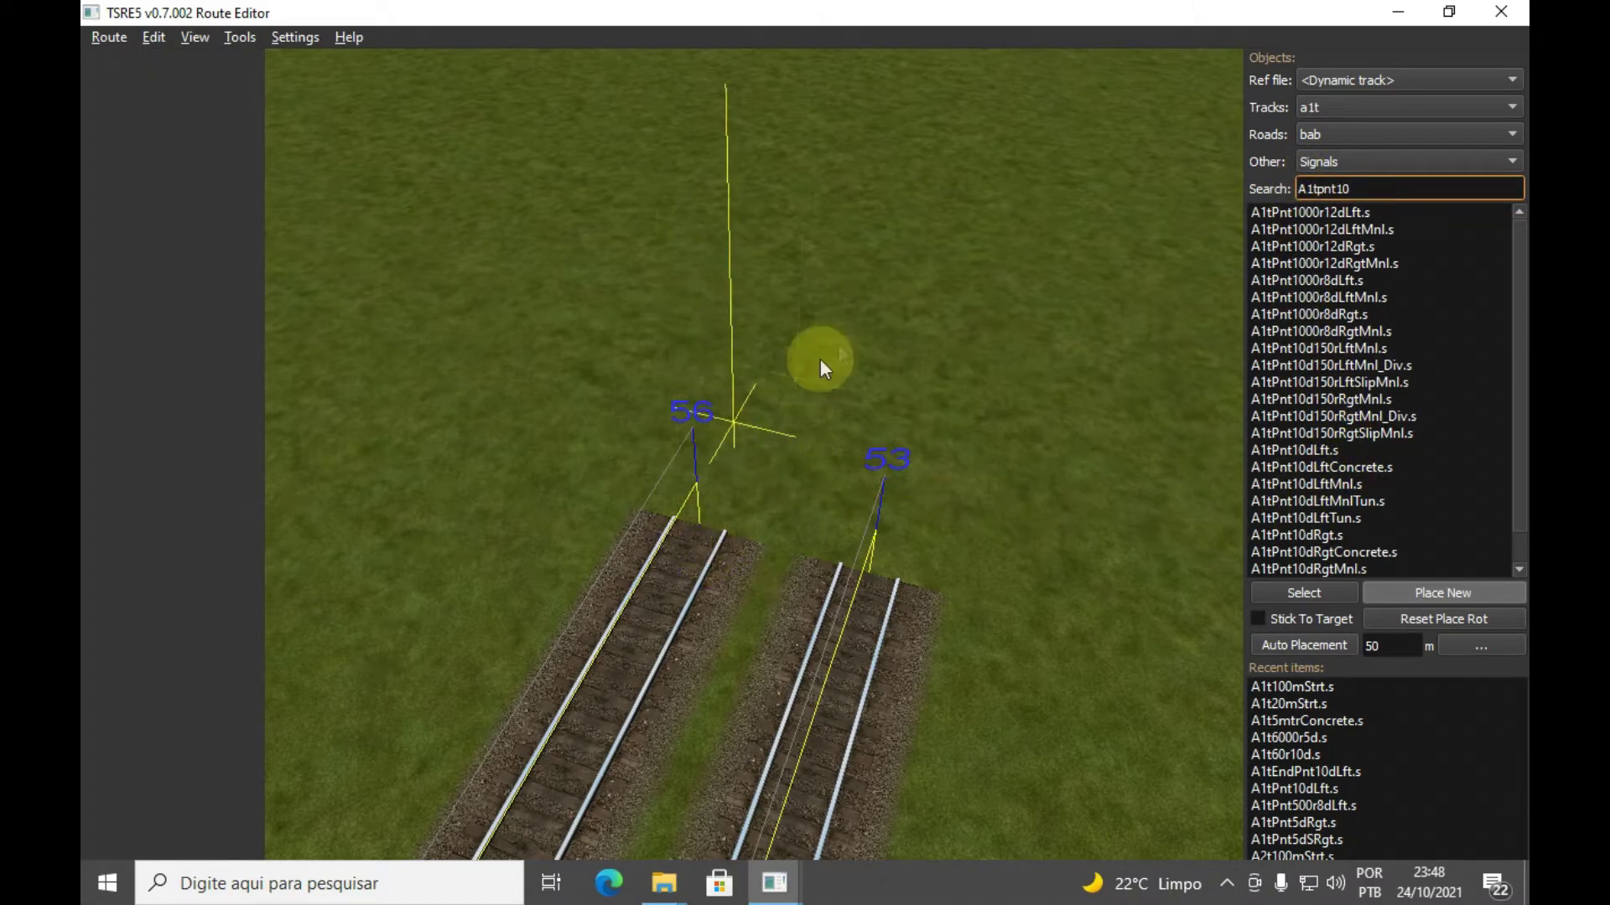
{"action": "left_click", "coordinate": [1326, 537]}
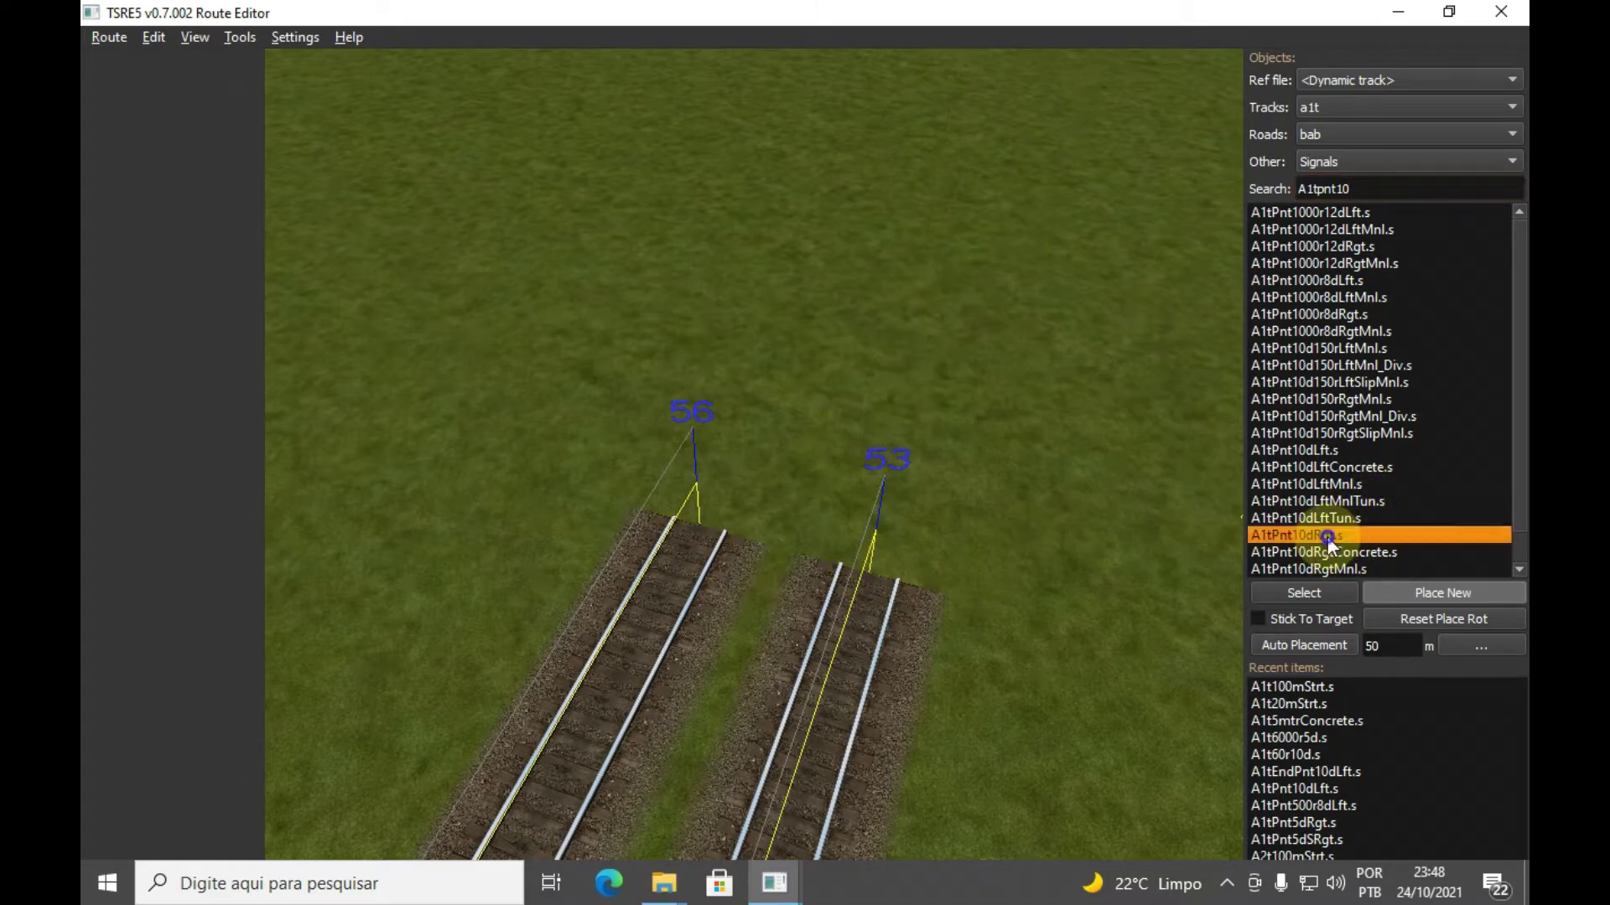
{"action": "left_click", "coordinate": [701, 524]}
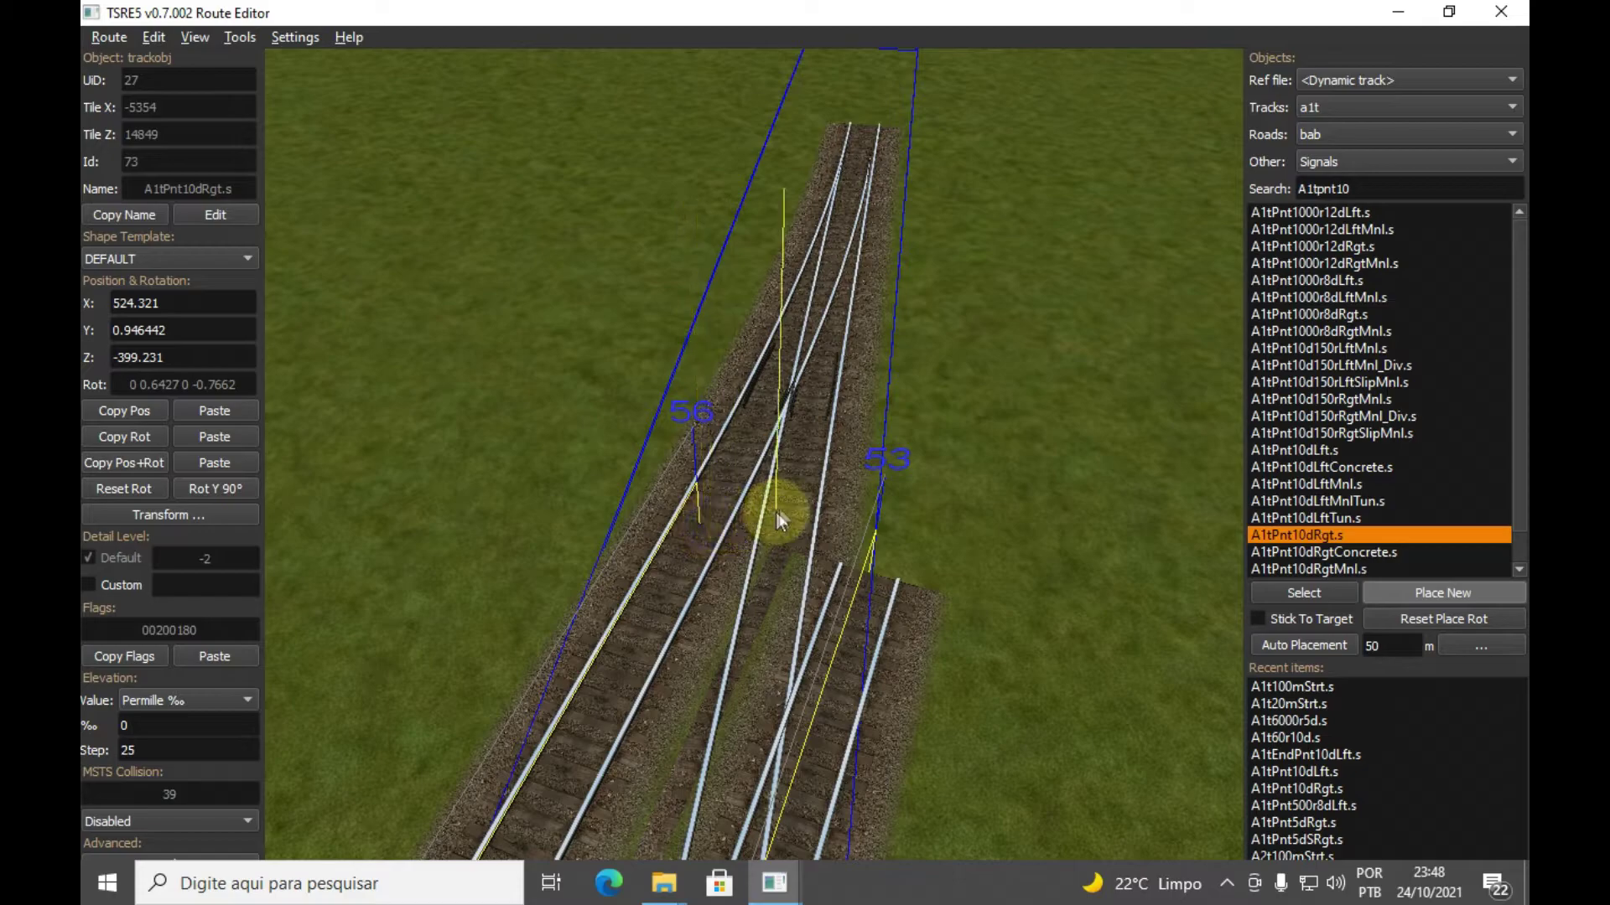
{"action": "right_click", "coordinate": [830, 484]}
{"action": "right_click_drag", "start_coordinate": [736, 553], "coordinate": [733, 545]}
{"action": "key", "text": "Delete"}
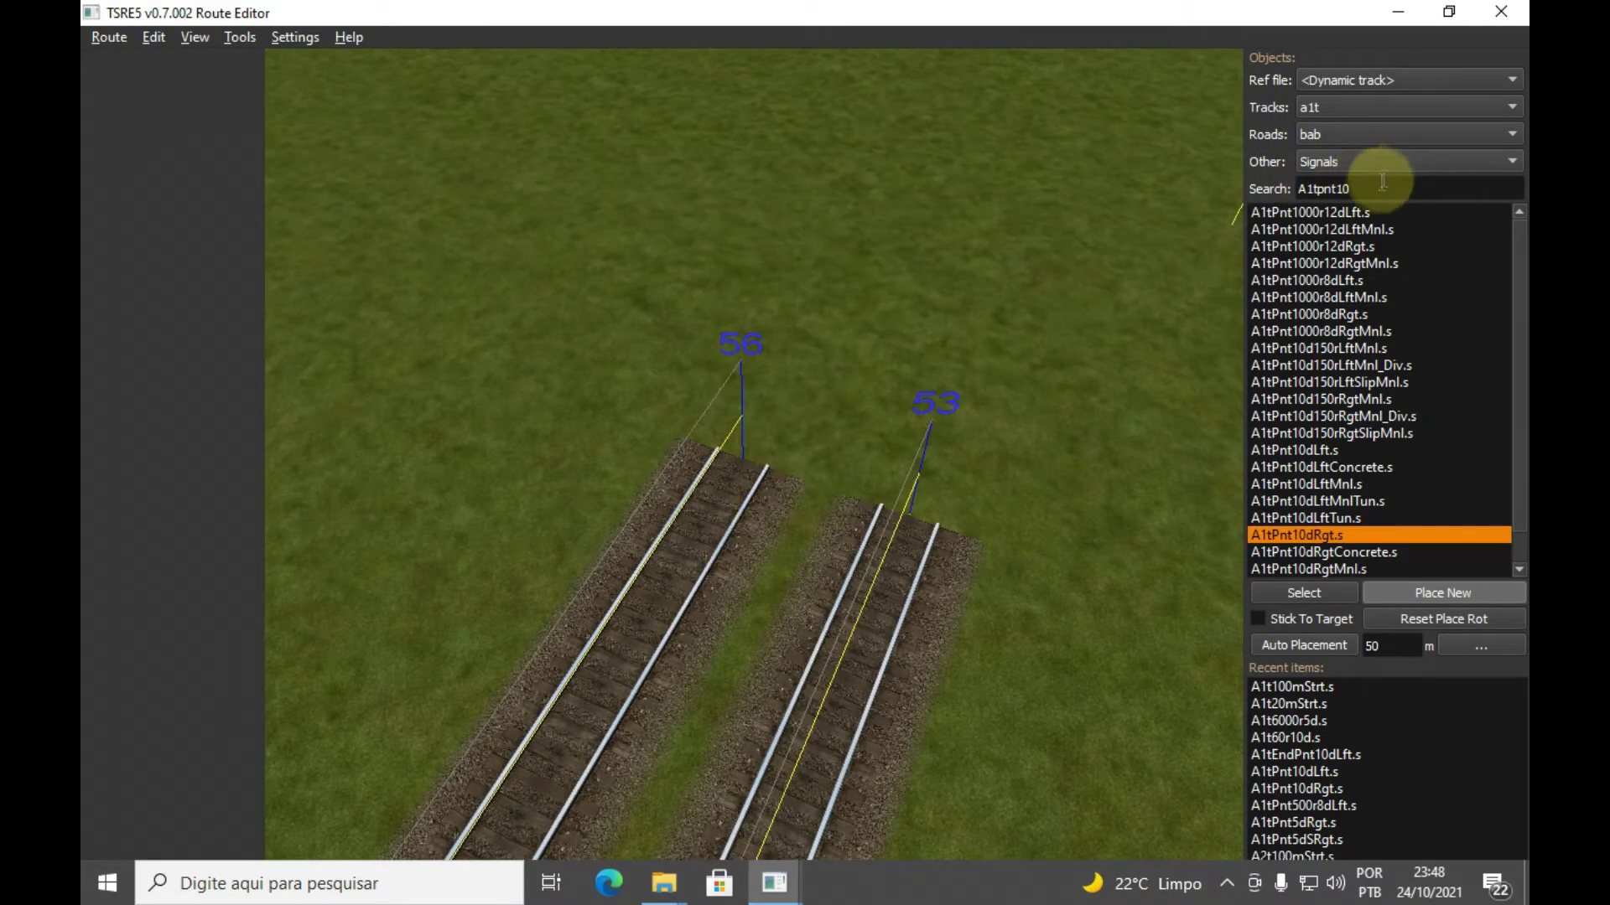
Search the object list for A1tend, place A1tEndPnt10dRgt.s at the end of the branch-side track, and join it
{"action": "double_click", "coordinate": [1333, 188]}
{"action": "type", "text": "A1teb"}
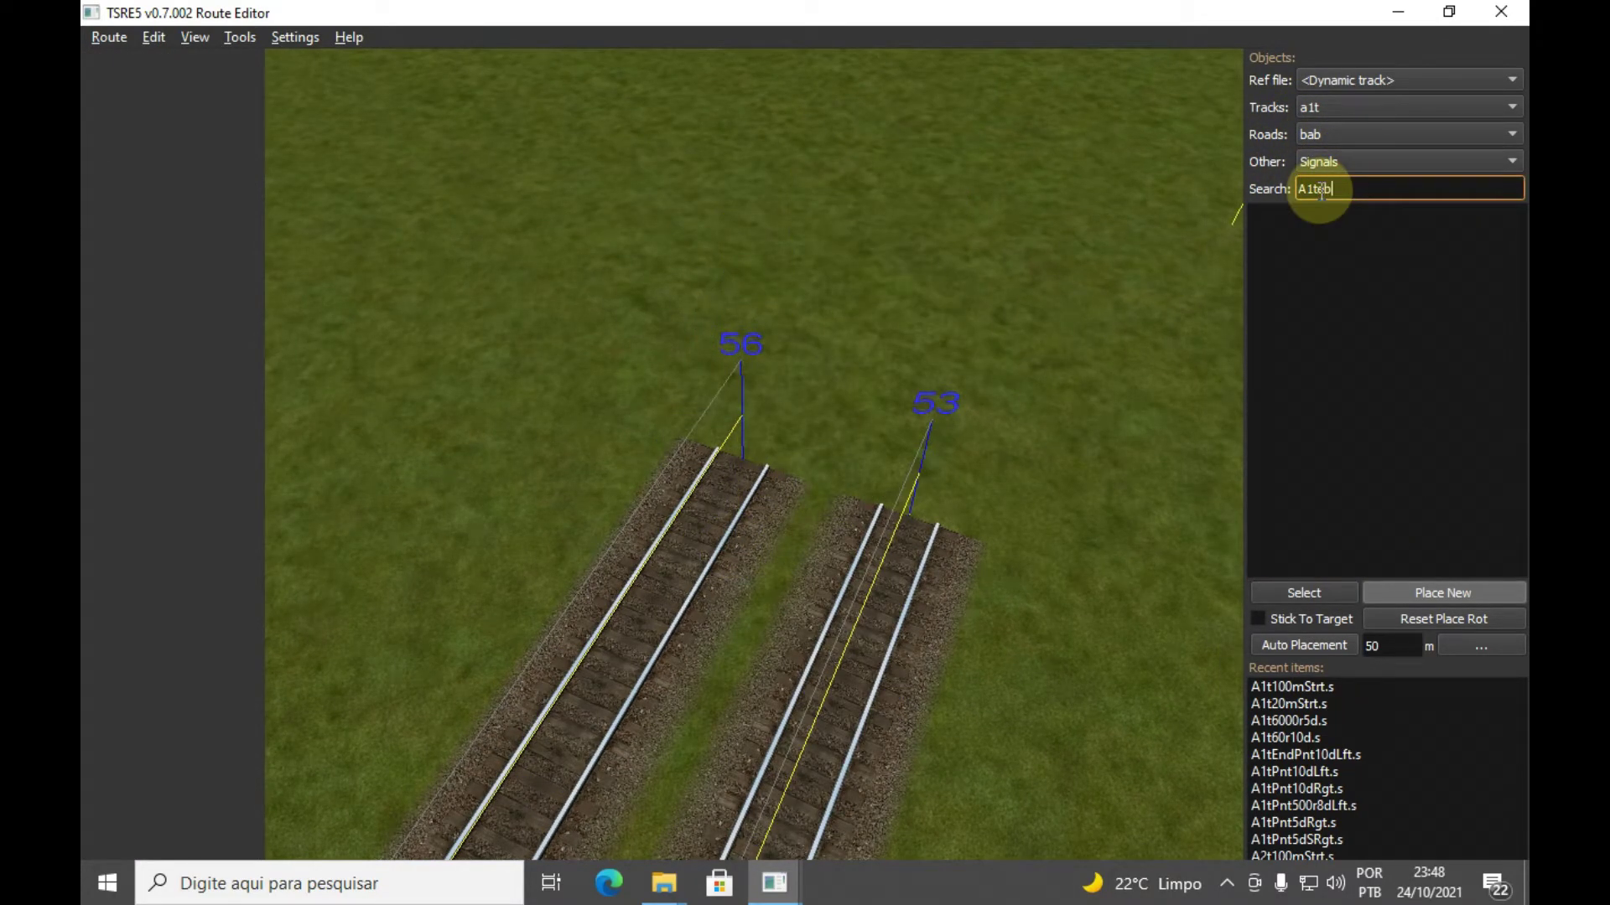
{"action": "key", "text": "BackSpace"}
{"action": "type", "text": "nd"}
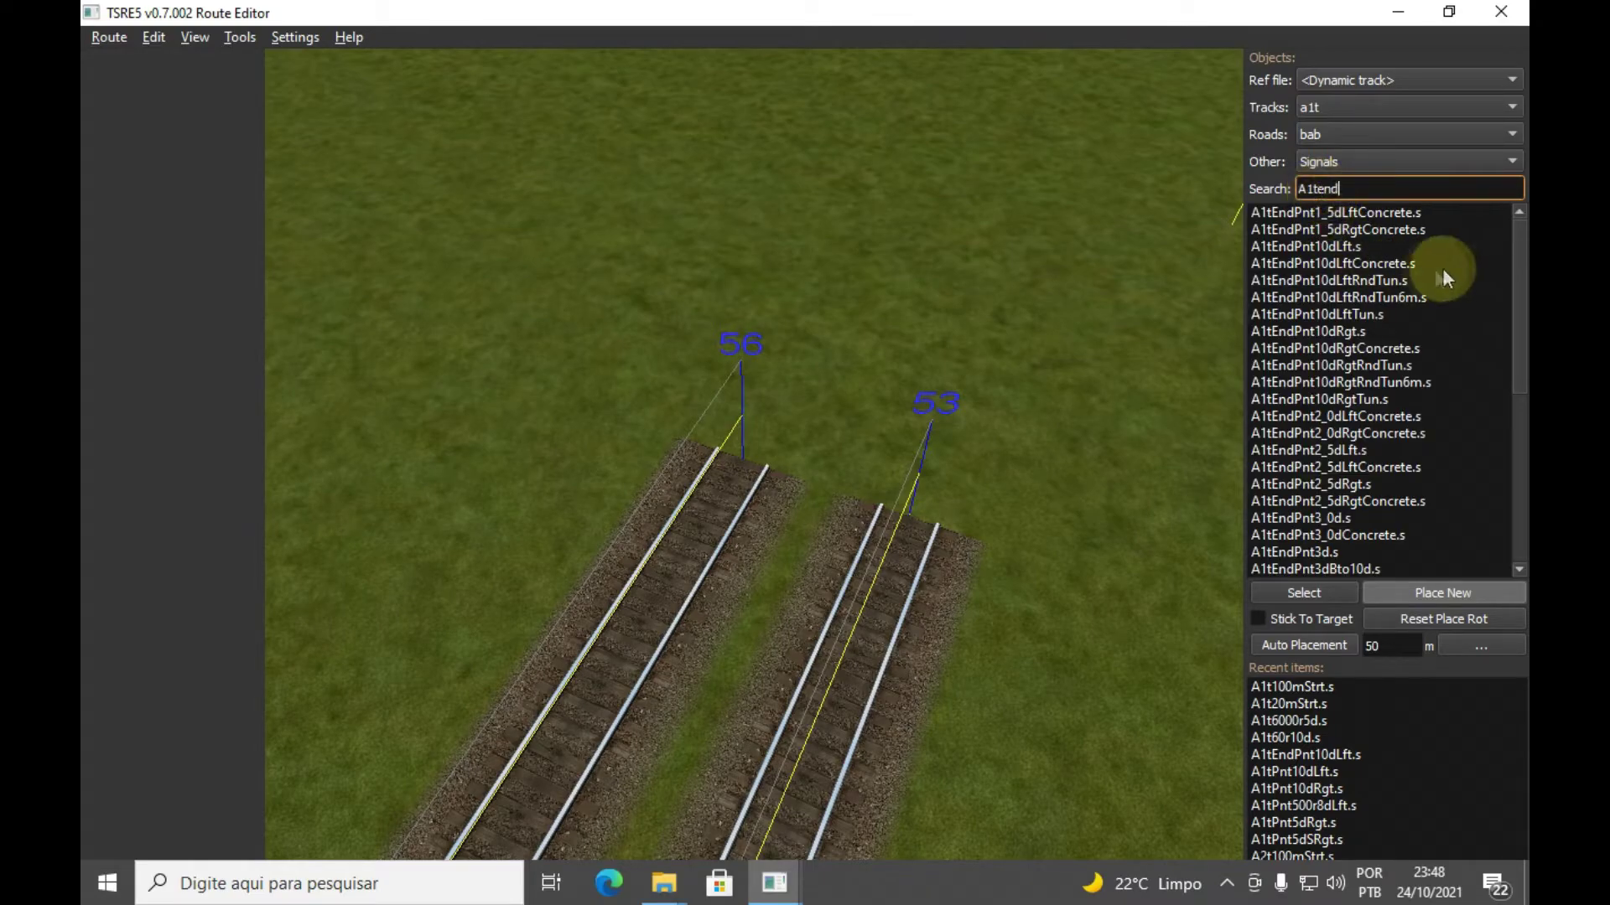
{"action": "left_click", "coordinate": [1364, 333]}
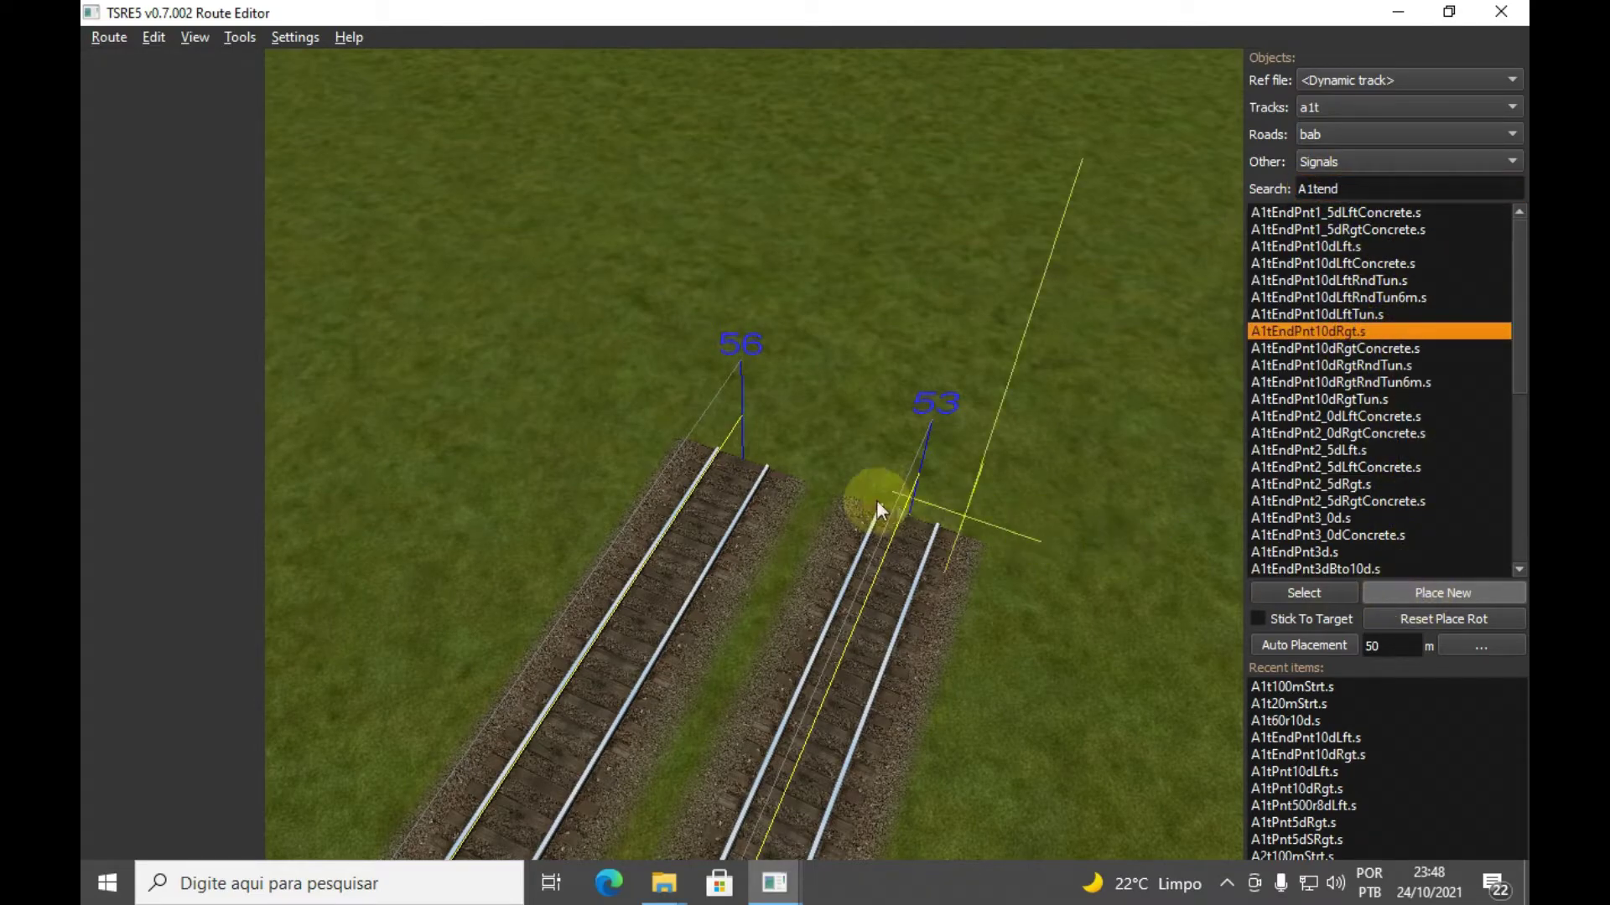
{"action": "left_click", "coordinate": [736, 444]}
{"action": "key", "text": "x"}
{"action": "right_click_drag", "start_coordinate": [733, 417], "coordinate": [652, 418]}
{"action": "key", "text": "s"}
{"action": "key", "text": "z"}
{"action": "key", "text": "d"}
Search the object list for A1tpnt10, place A1tPnt10dRgt.s at the curved branch track's end, cycle its connecting end to align, and join it
{"action": "left_click_drag", "start_coordinate": [1341, 189], "coordinate": [1319, 190]}
{"action": "type", "text": "pnt10"}
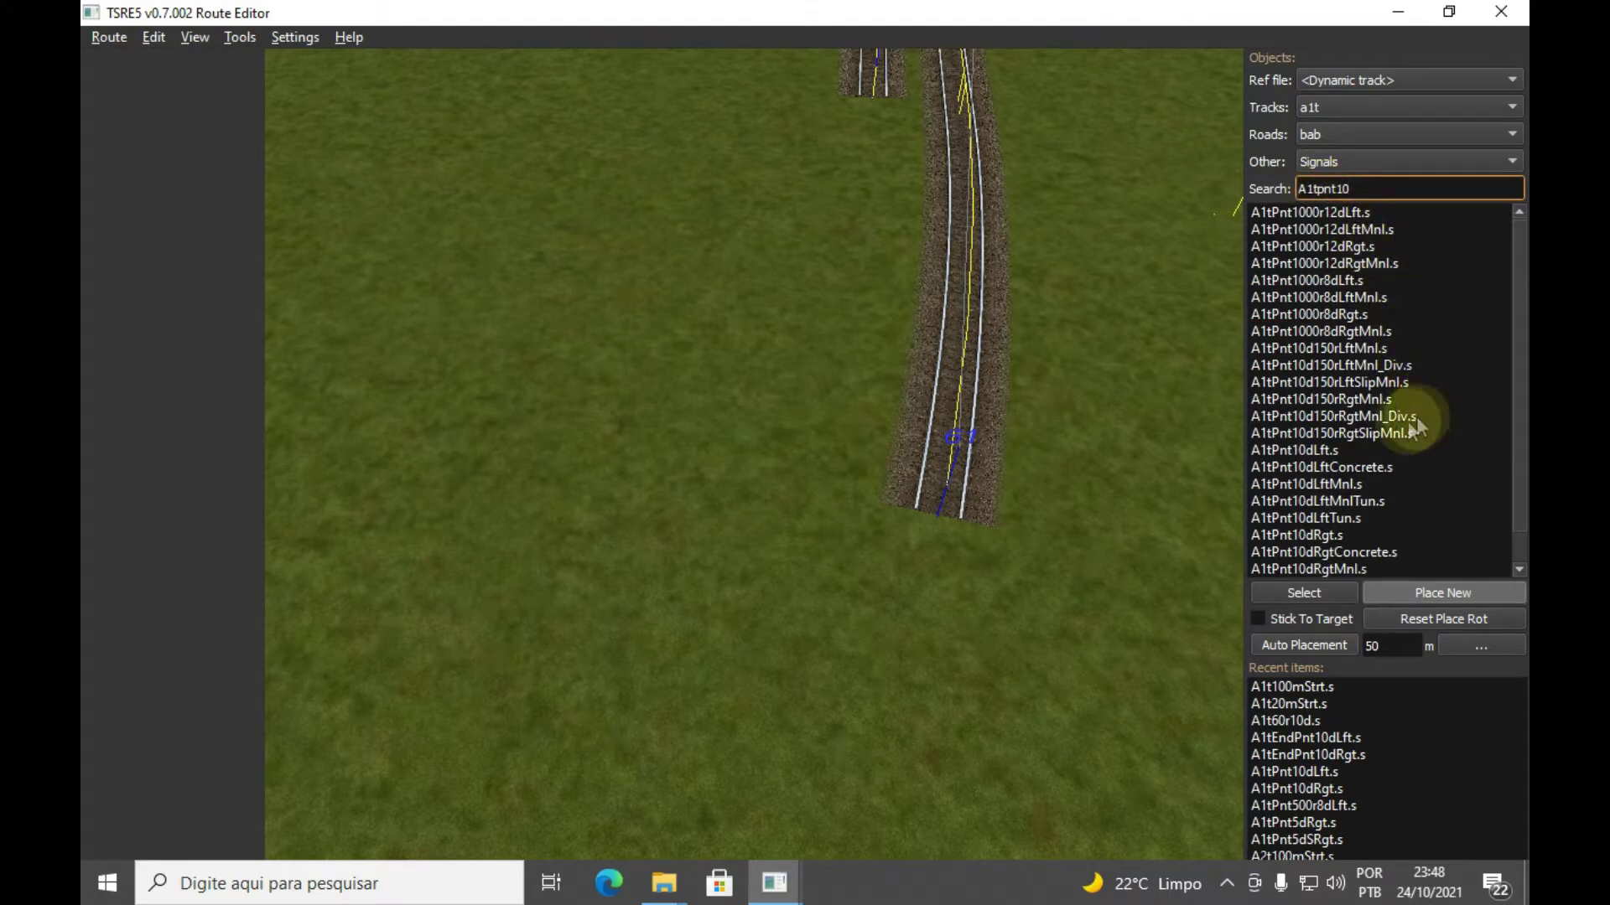
{"action": "left_click", "coordinate": [1323, 536]}
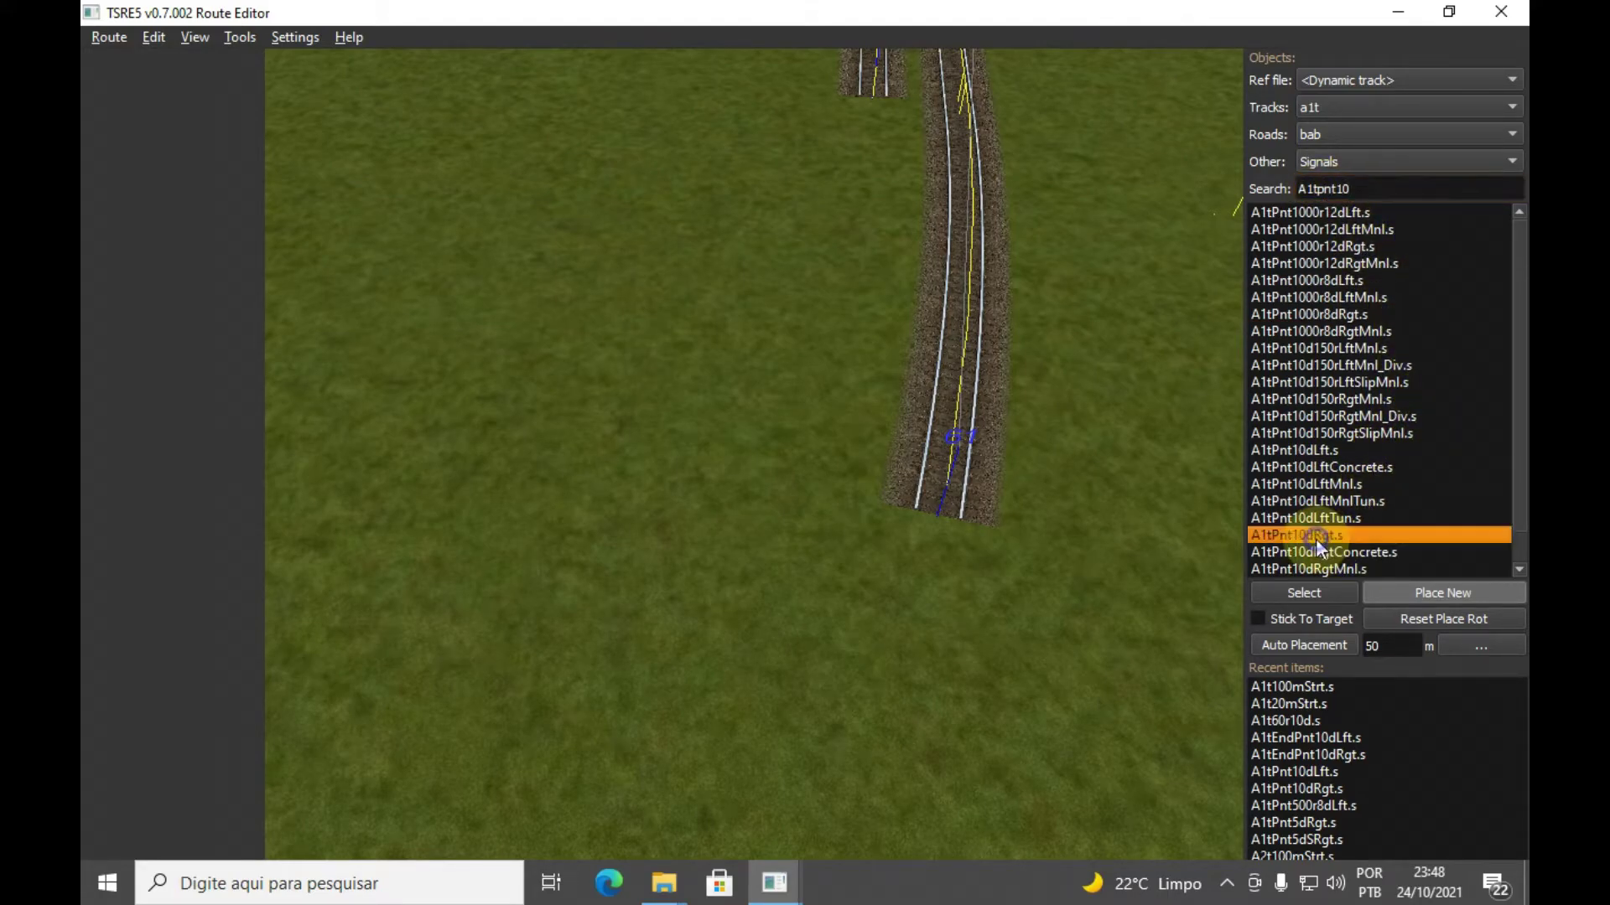
{"action": "left_click", "coordinate": [940, 528]}
{"action": "key", "text": "x"}
{"action": "key", "text": "x"}
{"action": "key", "text": "x"}
{"action": "right_click_drag", "start_coordinate": [939, 525], "coordinate": [987, 512]}
{"action": "key", "text": "z"}
Place A1t20mStrt.s at the open end of the other parallel track, leading into the merging switch, and join it
{"action": "left_click", "coordinate": [1298, 703]}
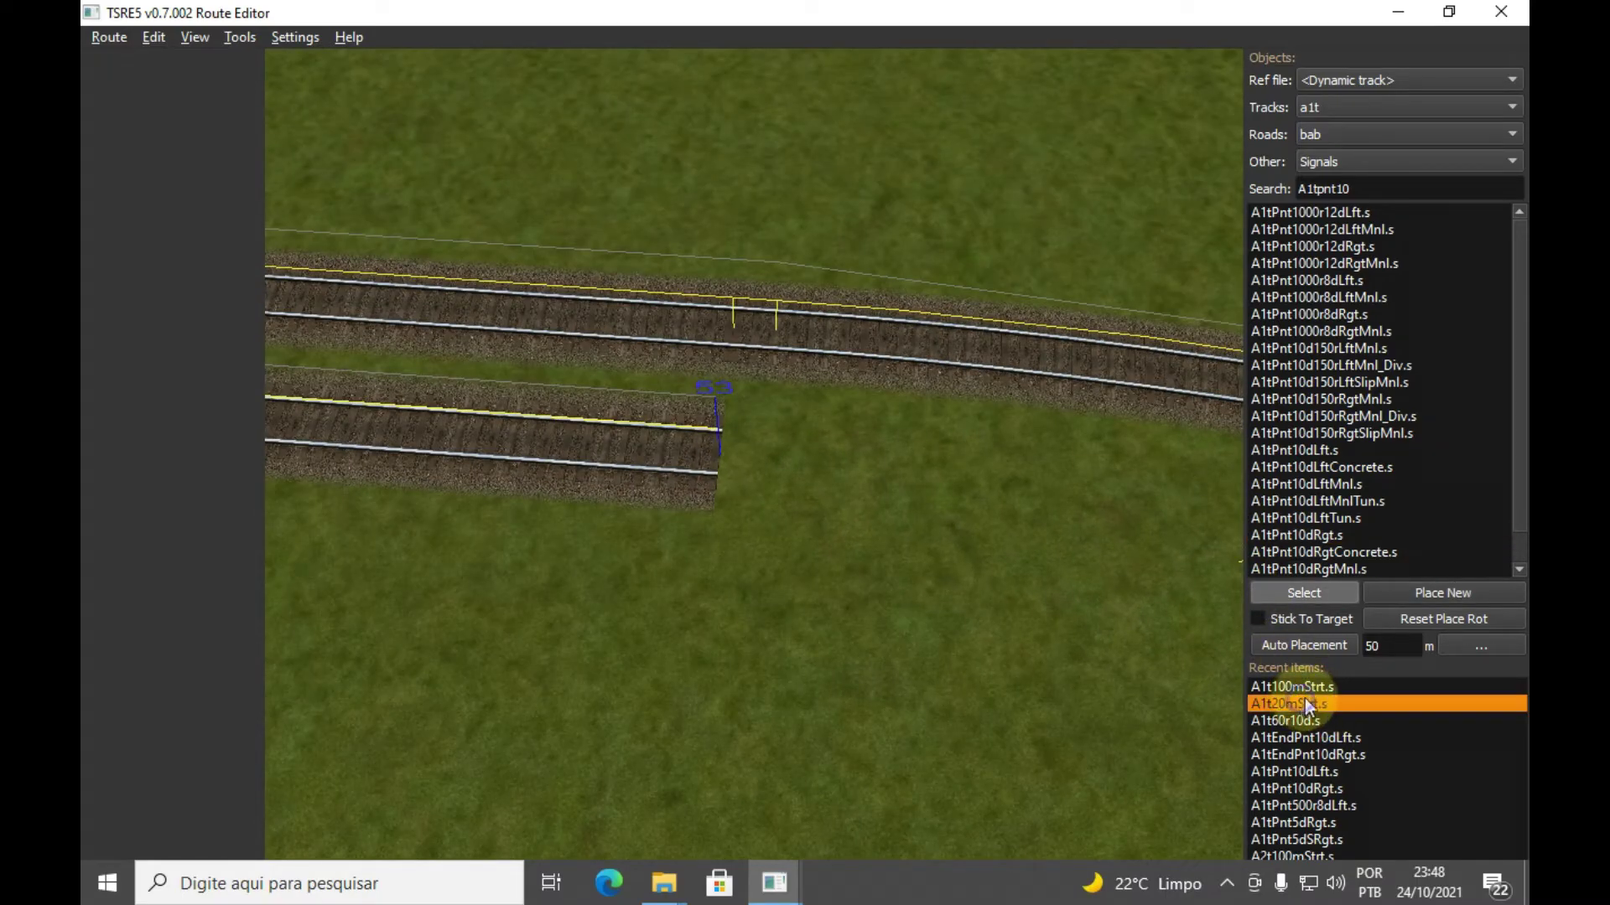
{"action": "left_click", "coordinate": [1422, 597]}
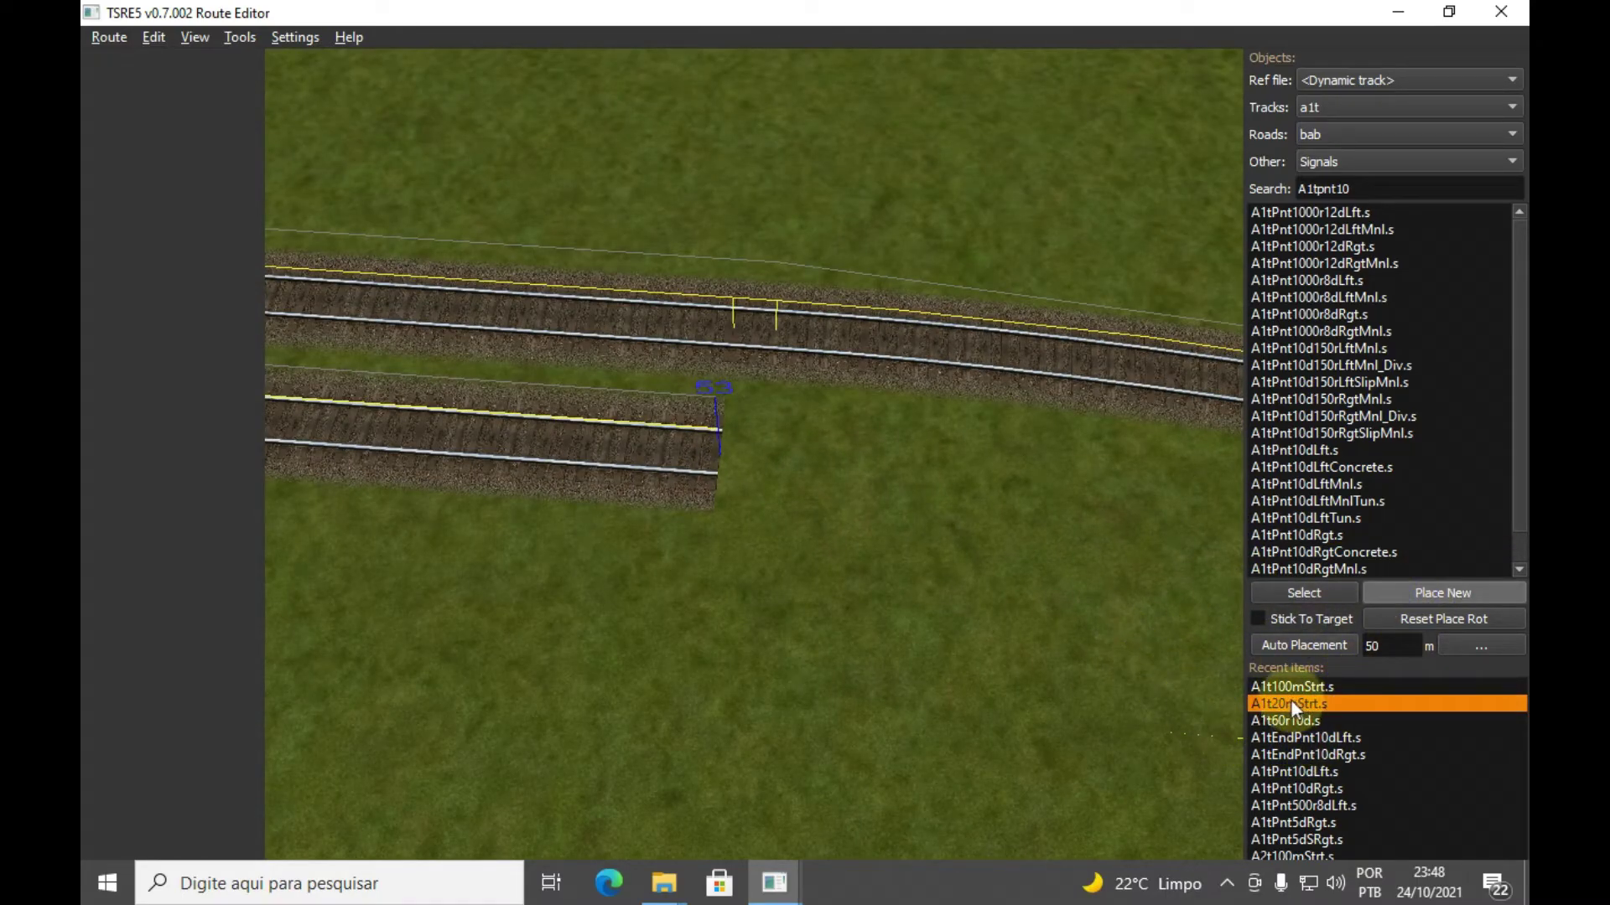
{"action": "left_click", "coordinate": [719, 452]}
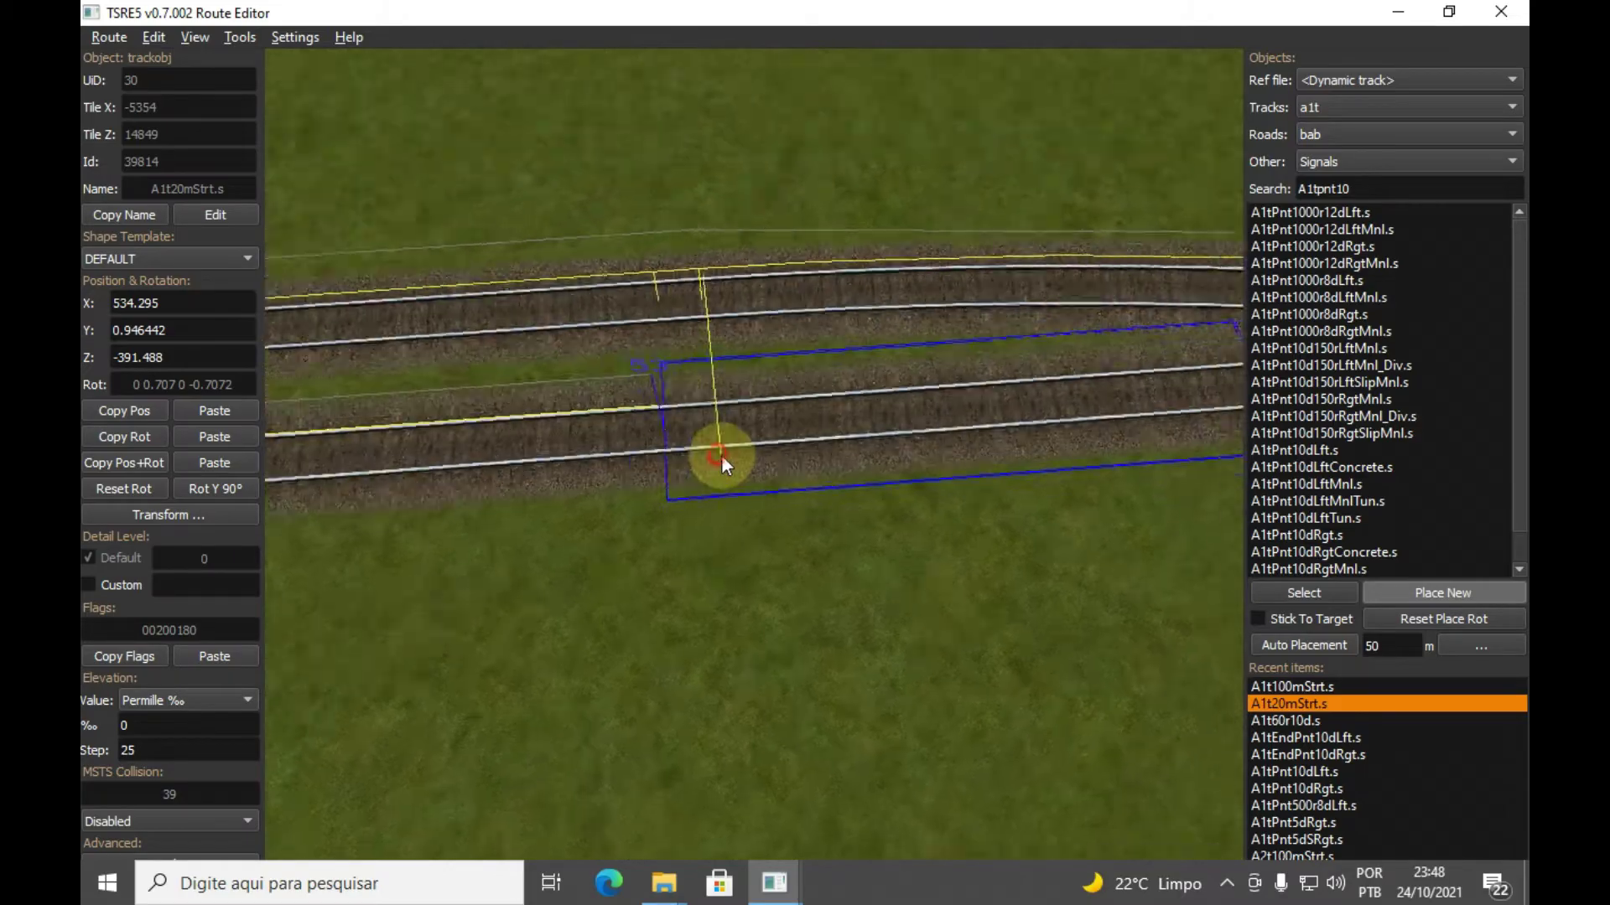
{"action": "key", "text": "z"}
{"action": "right_click_drag", "start_coordinate": [717, 454], "coordinate": [847, 373]}
{"action": "scroll", "coordinate": [706, 450], "scroll_direction": "down", "scroll_amount": 3}
{"action": "key", "text": "d"}
Search the object list for A1t250r20d, place two A1t250r20d.s curves in succession from the merging switch's single-track end, and join them
{"action": "mouse_move", "coordinate": [1351, 189]}
{"action": "left_mouse_down"}
{"action": "mouse_move", "coordinate": [1308, 188]}
{"action": "mouse_move", "coordinate": [1323, 188]}
{"action": "left_mouse_up"}
{"action": "type", "text": "2"}
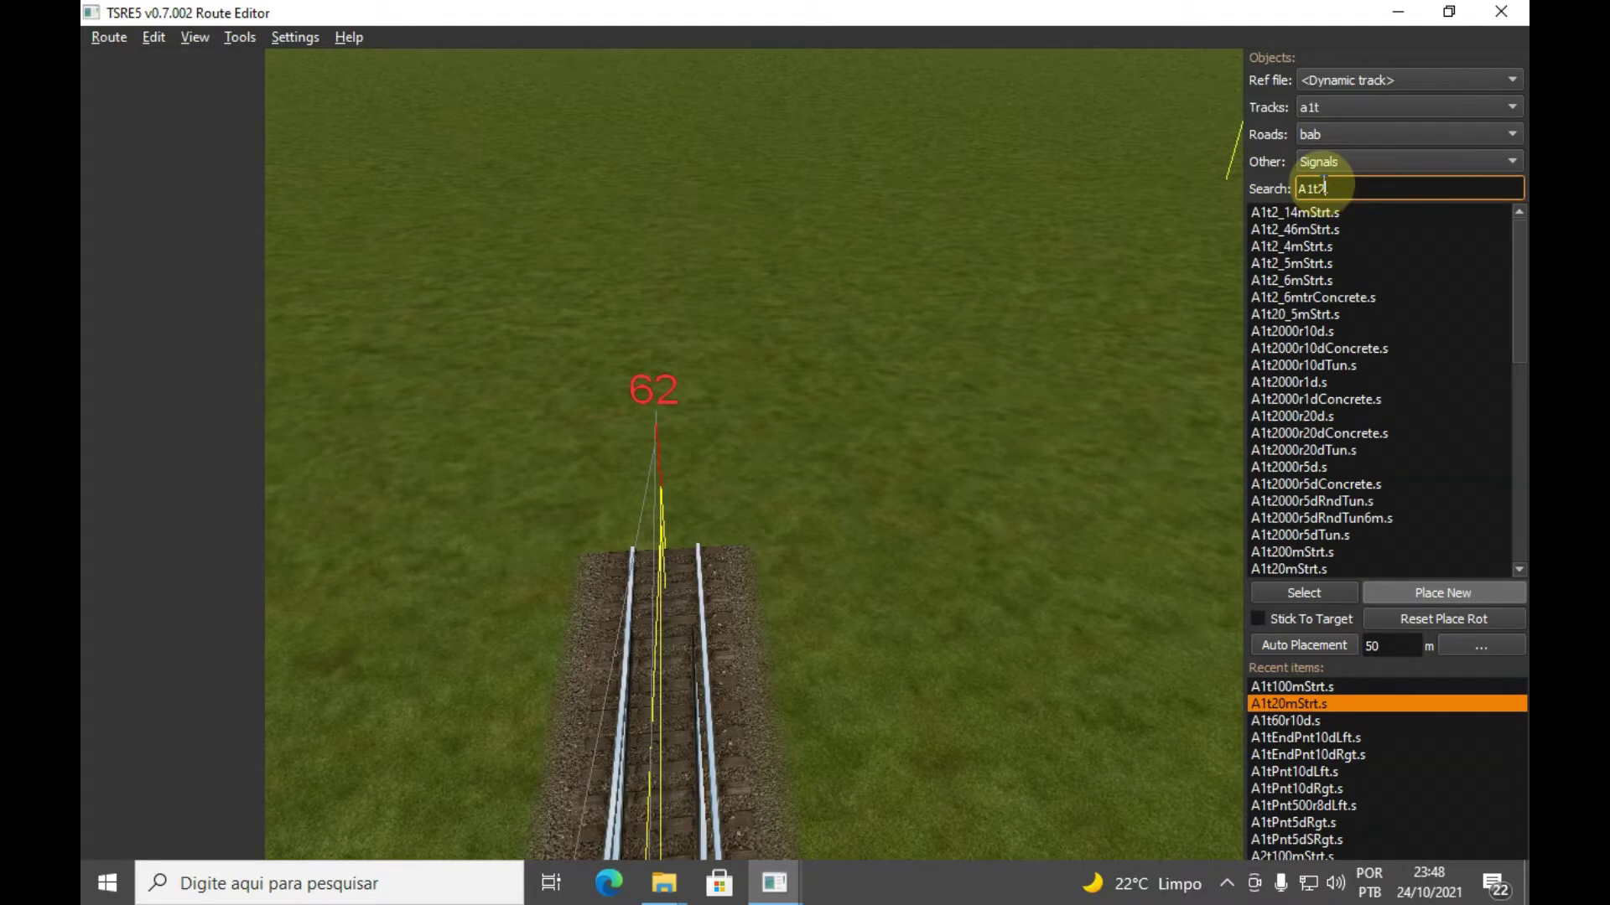
{"action": "type", "text": "50r20d"}
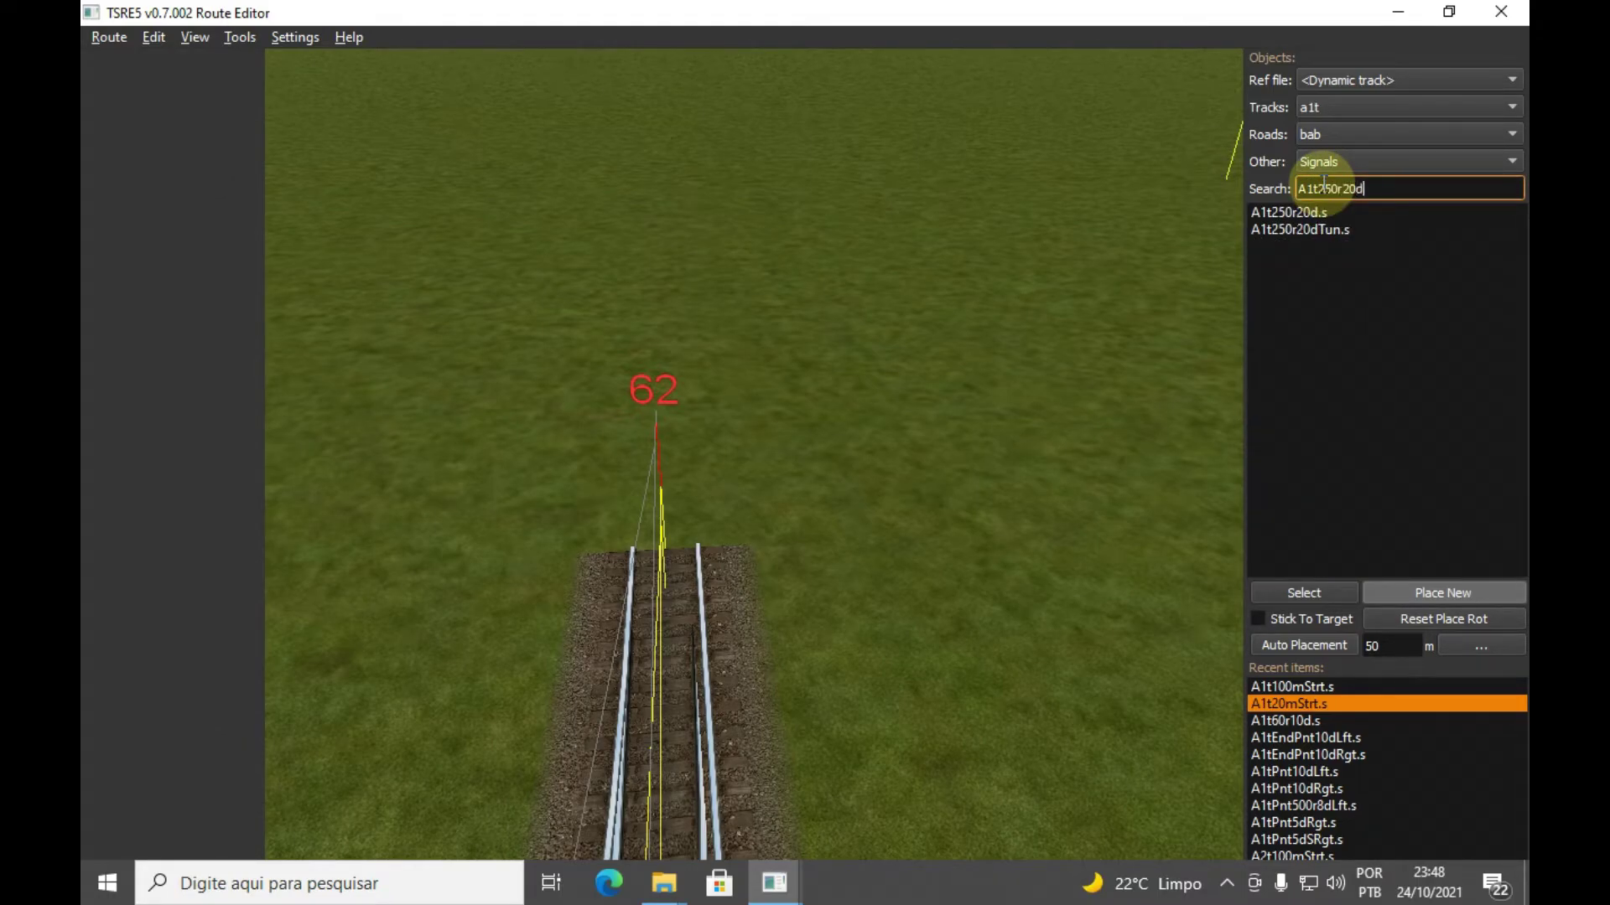
{"action": "left_click", "coordinate": [1314, 214]}
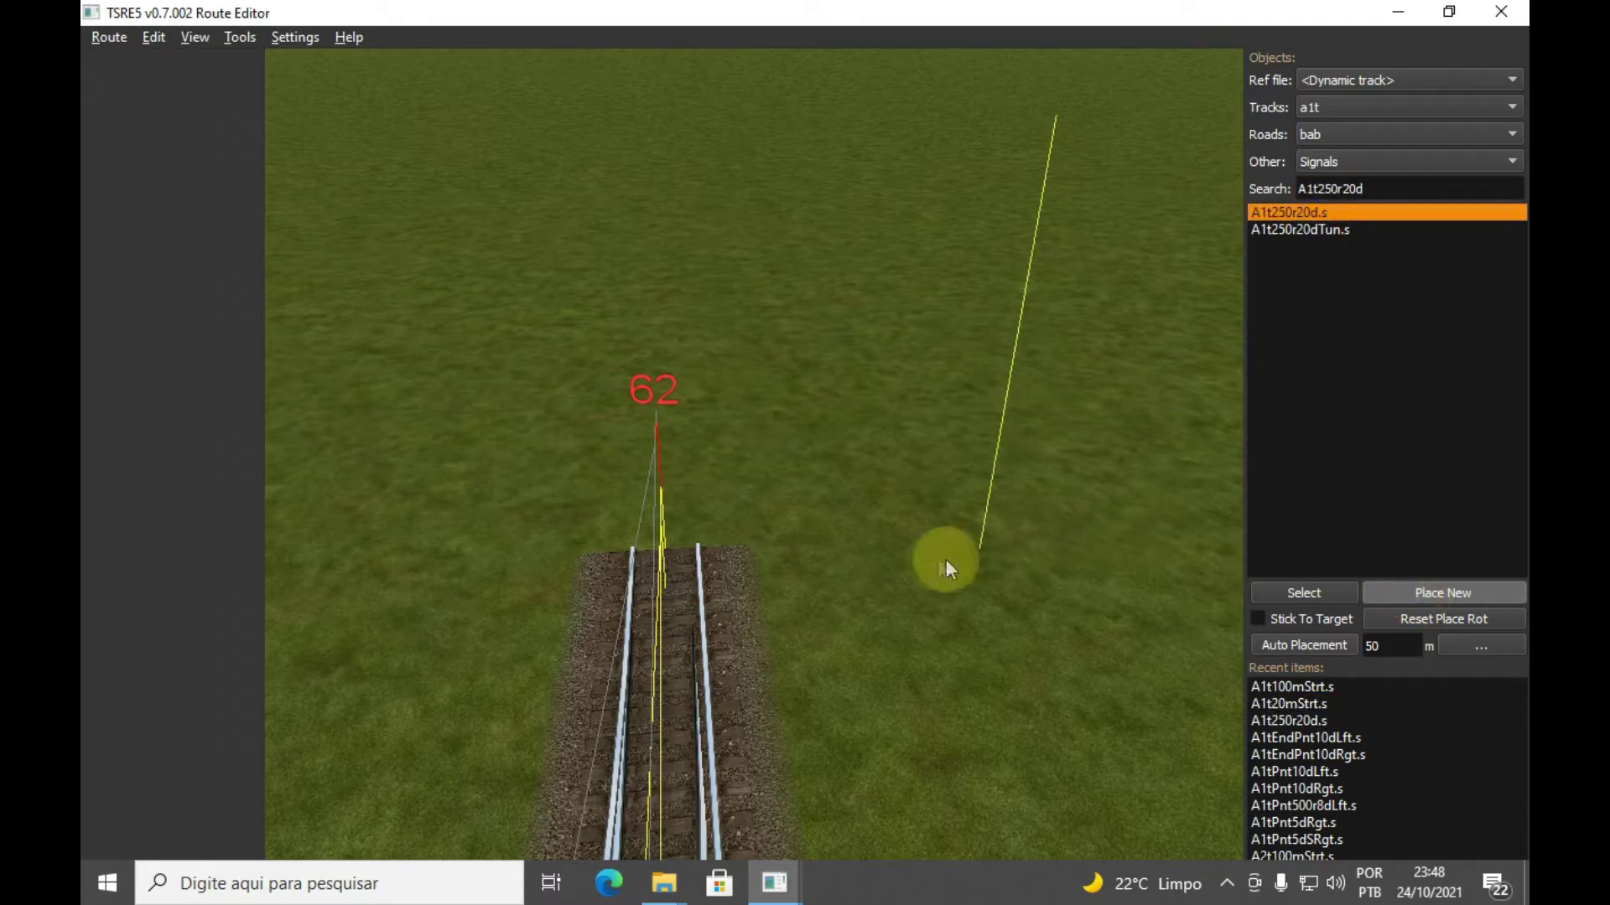
{"action": "left_click", "coordinate": [661, 512]}
{"action": "right_click_drag", "start_coordinate": [696, 511], "coordinate": [708, 493]}
{"action": "key", "text": "z"}
{"action": "key", "text": "w"}
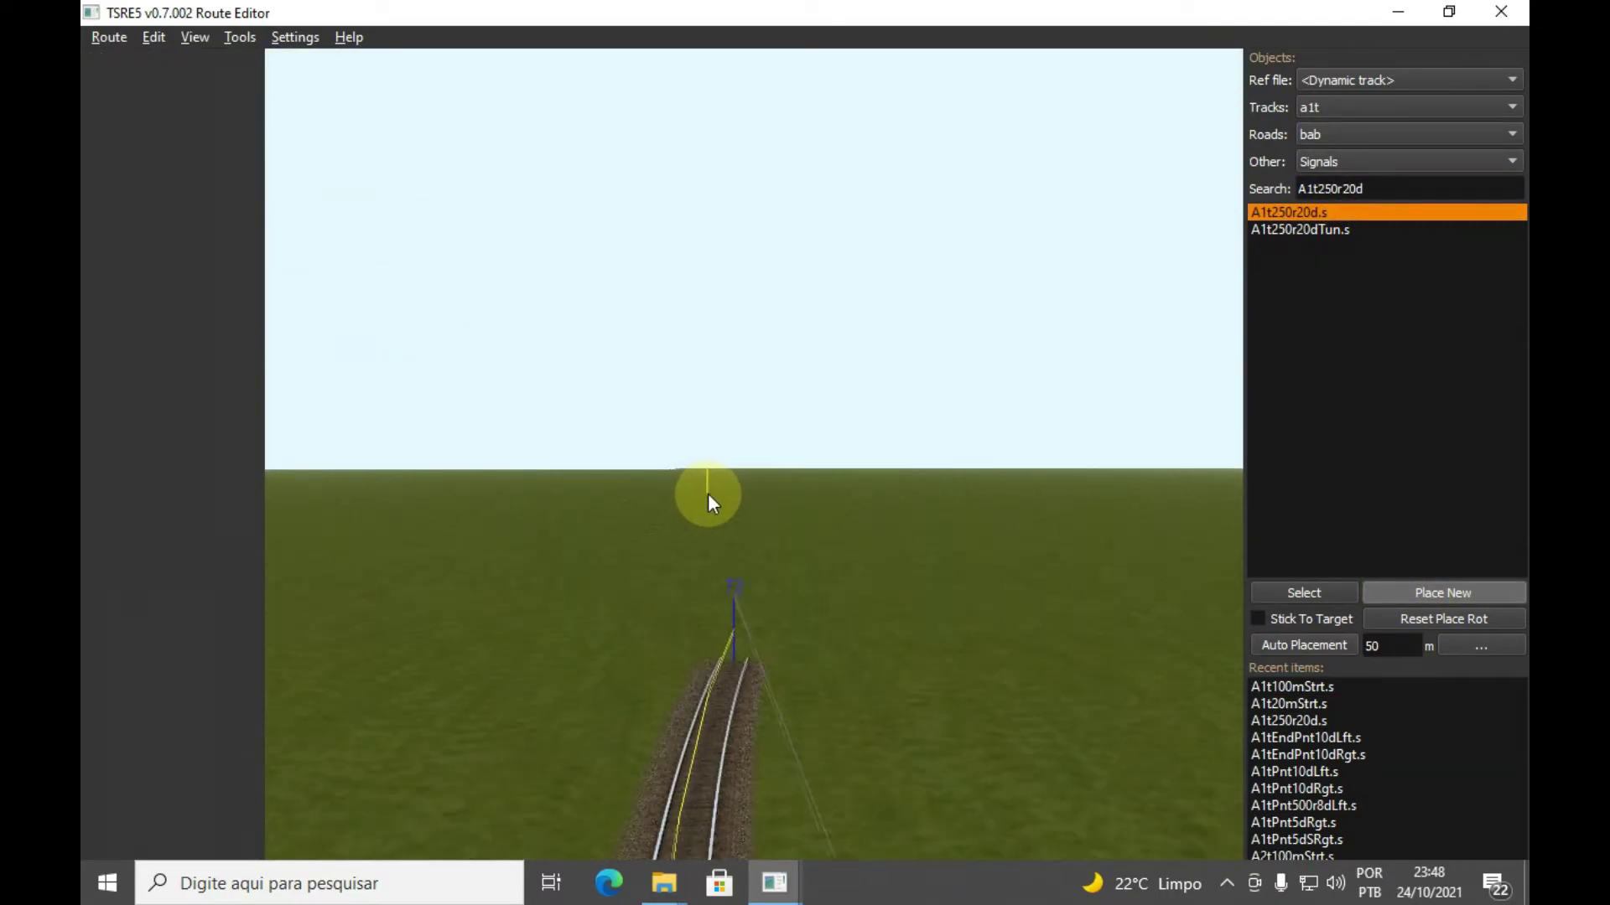
{"action": "left_click", "coordinate": [724, 708]}
{"action": "key", "text": "z"}
Select the second A1t250r20d.s curve and switch its elevation unit to Percent %
{"action": "right_click_drag", "start_coordinate": [757, 663], "coordinate": [765, 665]}
{"action": "key", "text": "w"}
{"action": "key", "text": "s"}
{"action": "right_click_drag", "start_coordinate": [764, 664], "coordinate": [692, 667]}
{"action": "key", "text": "e"}
{"action": "left_click", "coordinate": [723, 652]}
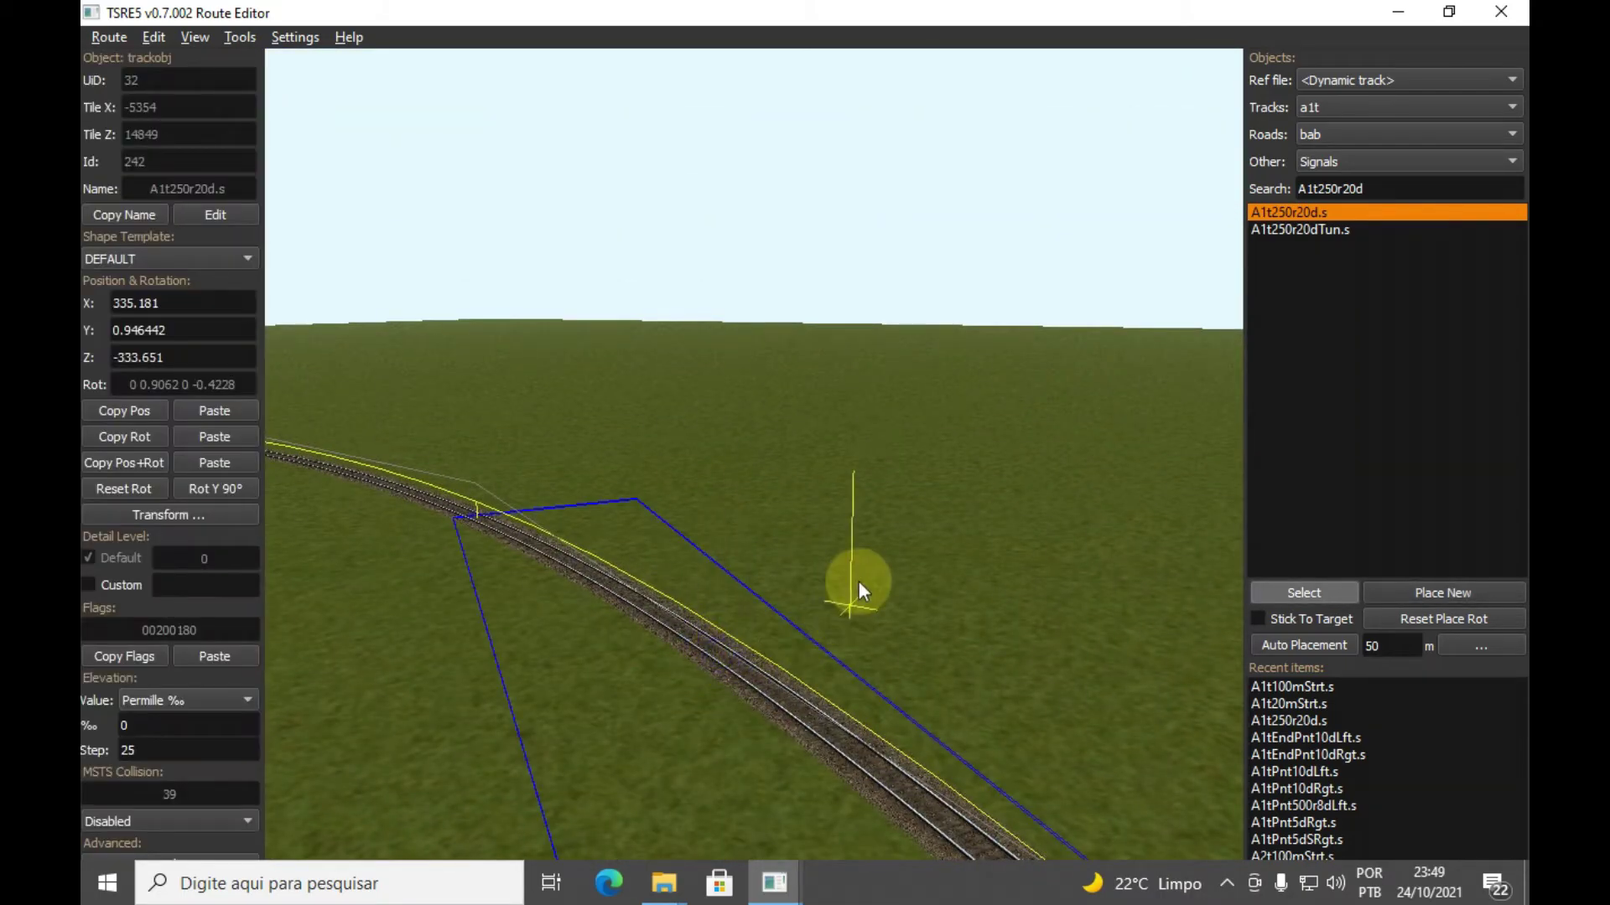
{"action": "right_click_drag", "start_coordinate": [858, 582], "coordinate": [762, 577]}
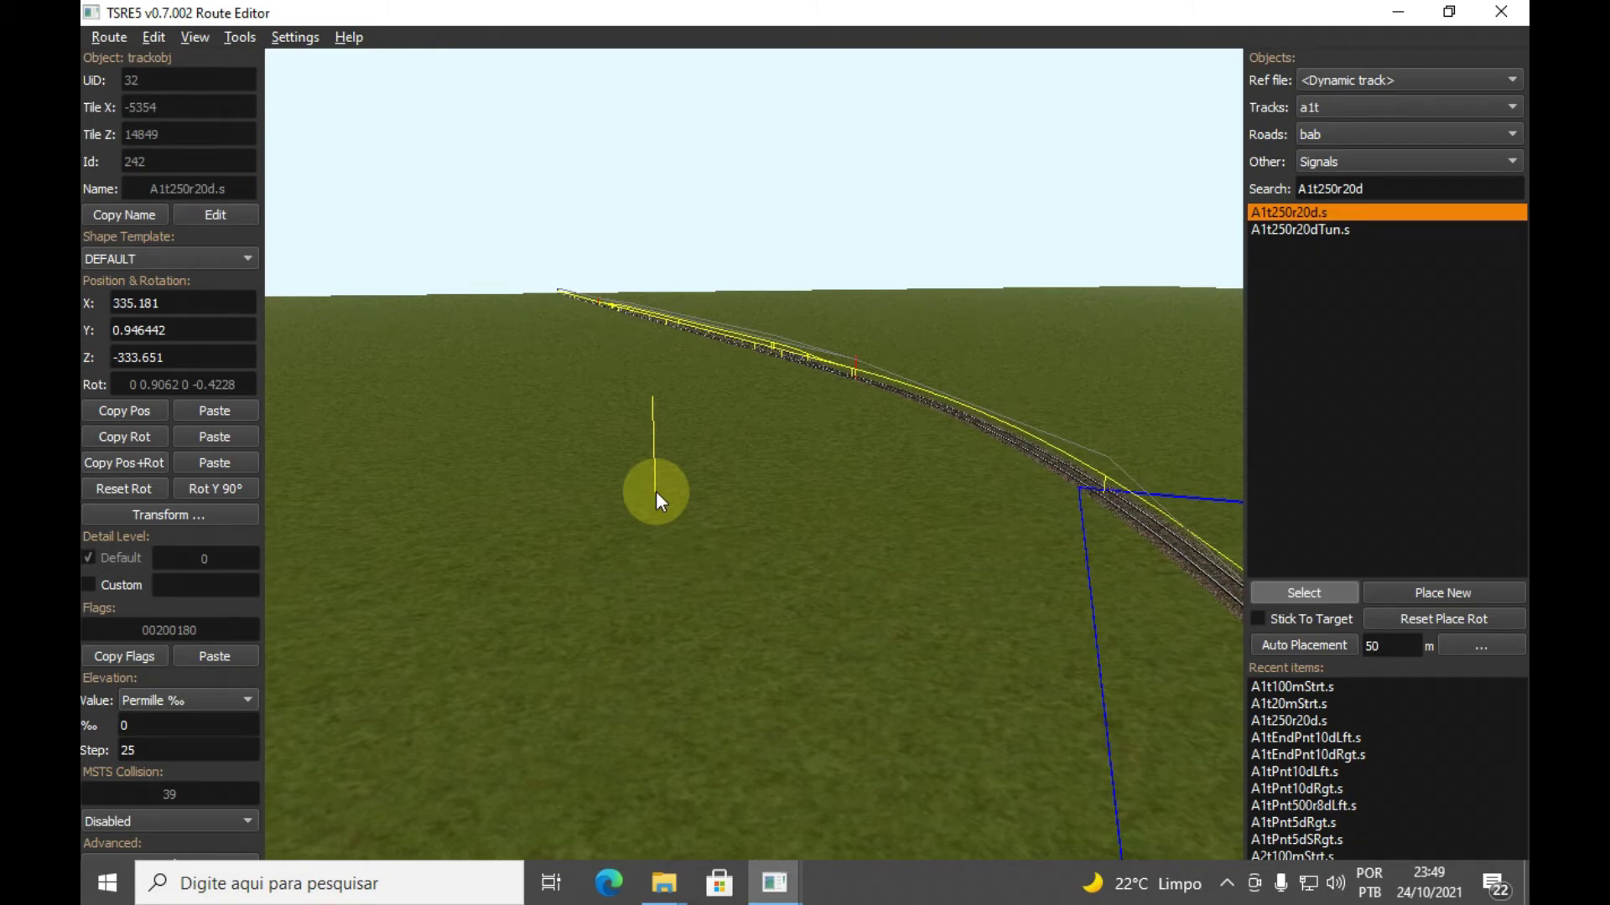
{"action": "left_click", "coordinate": [144, 702]}
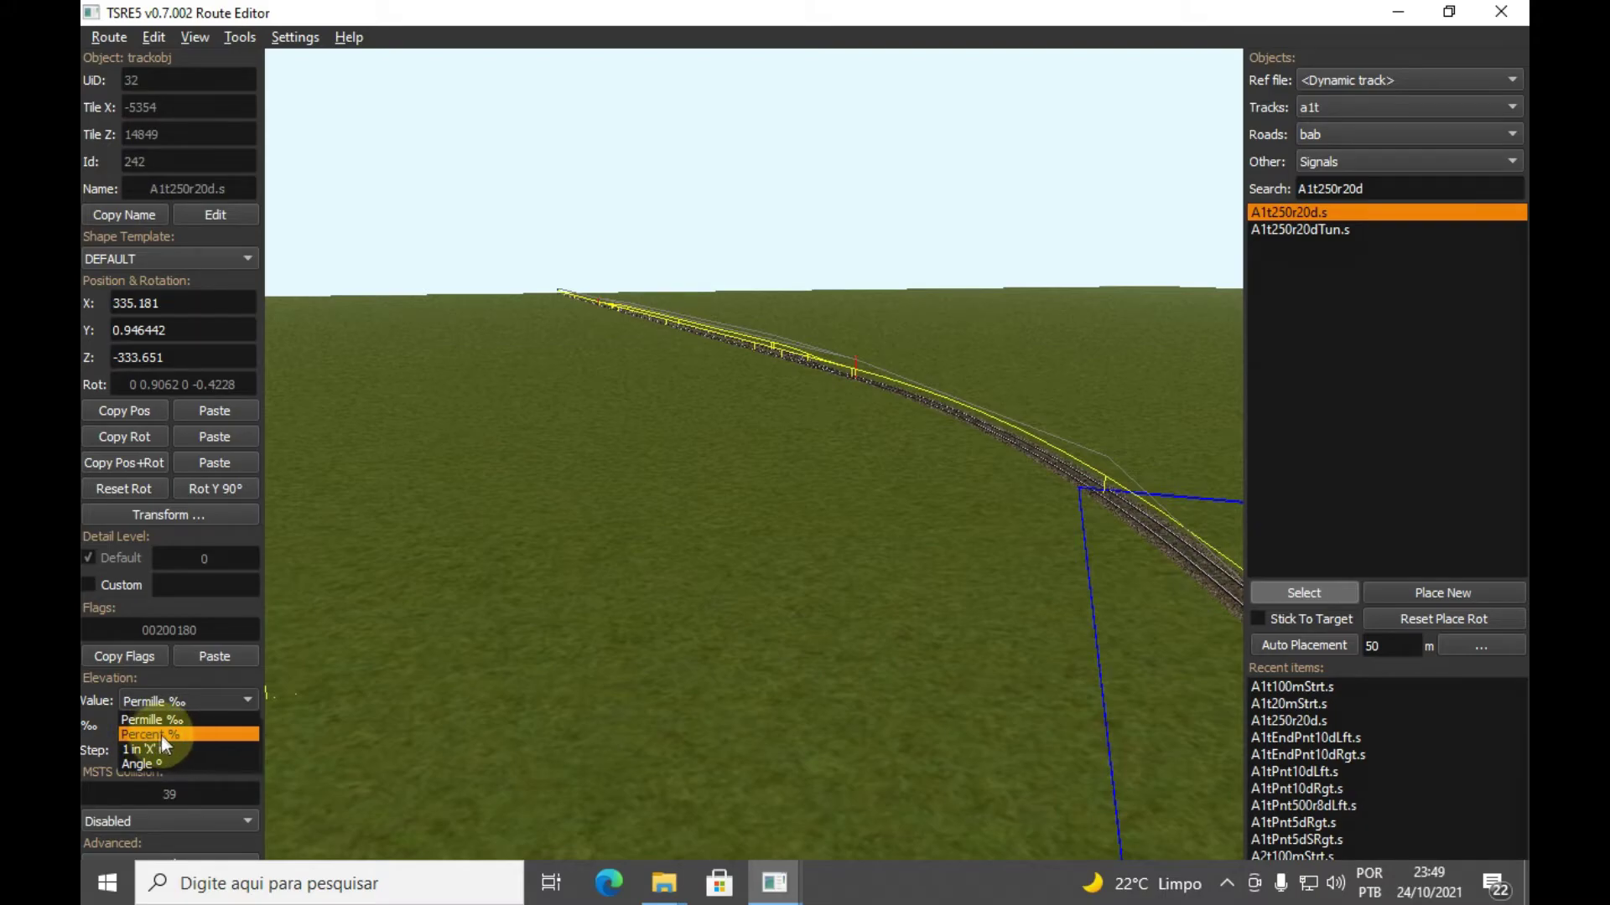
{"action": "left_click", "coordinate": [158, 734]}
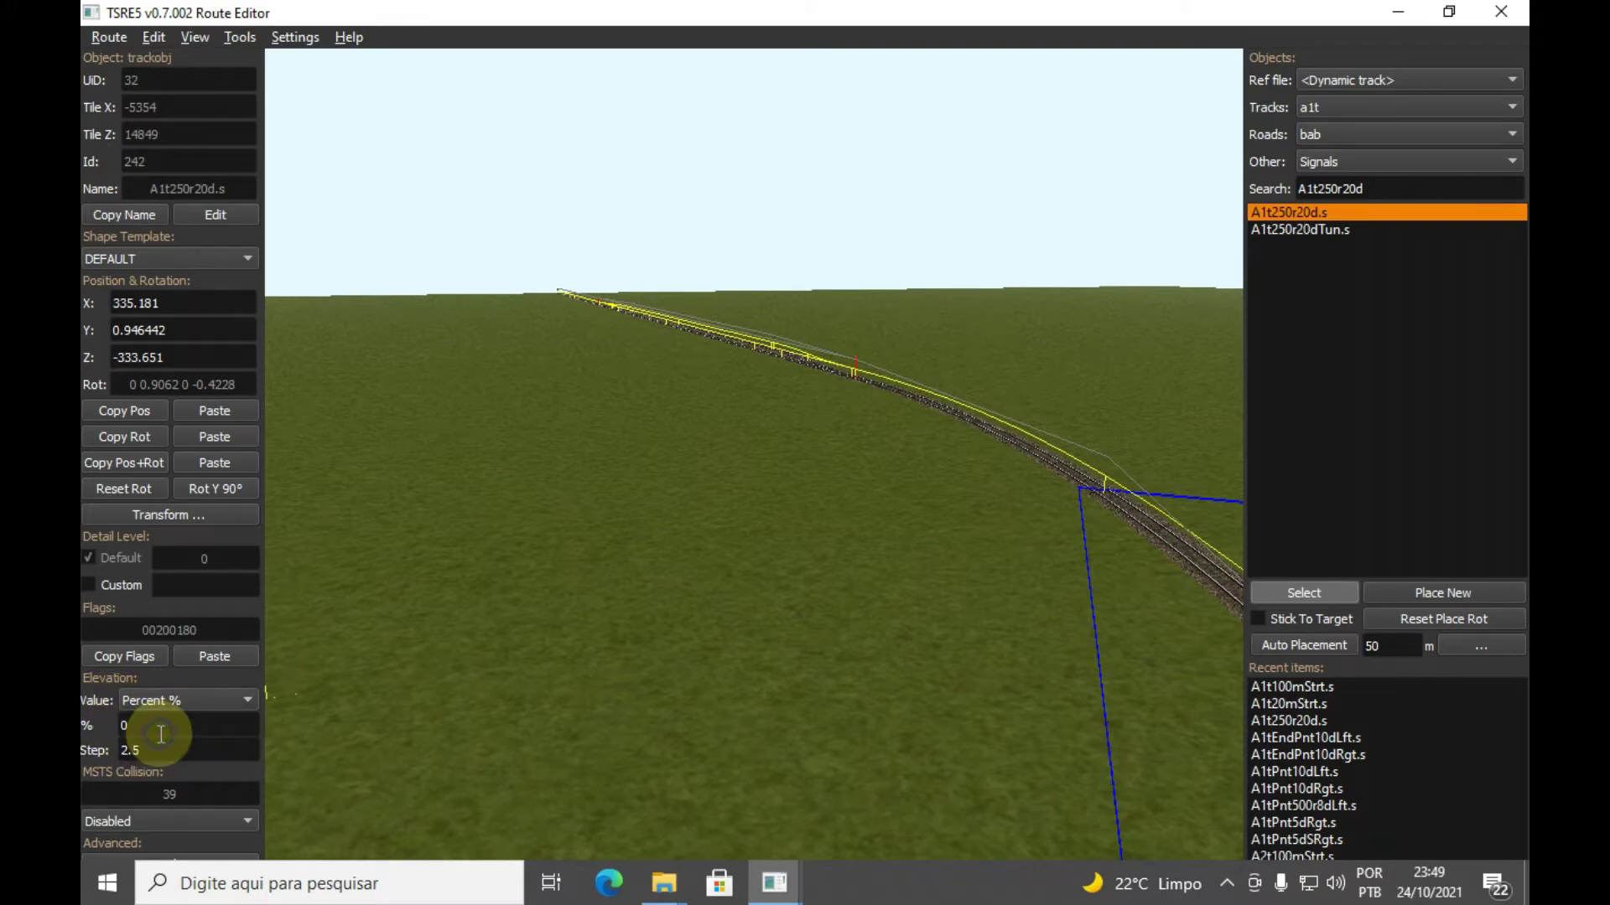
{"action": "left_click", "coordinate": [143, 727]}
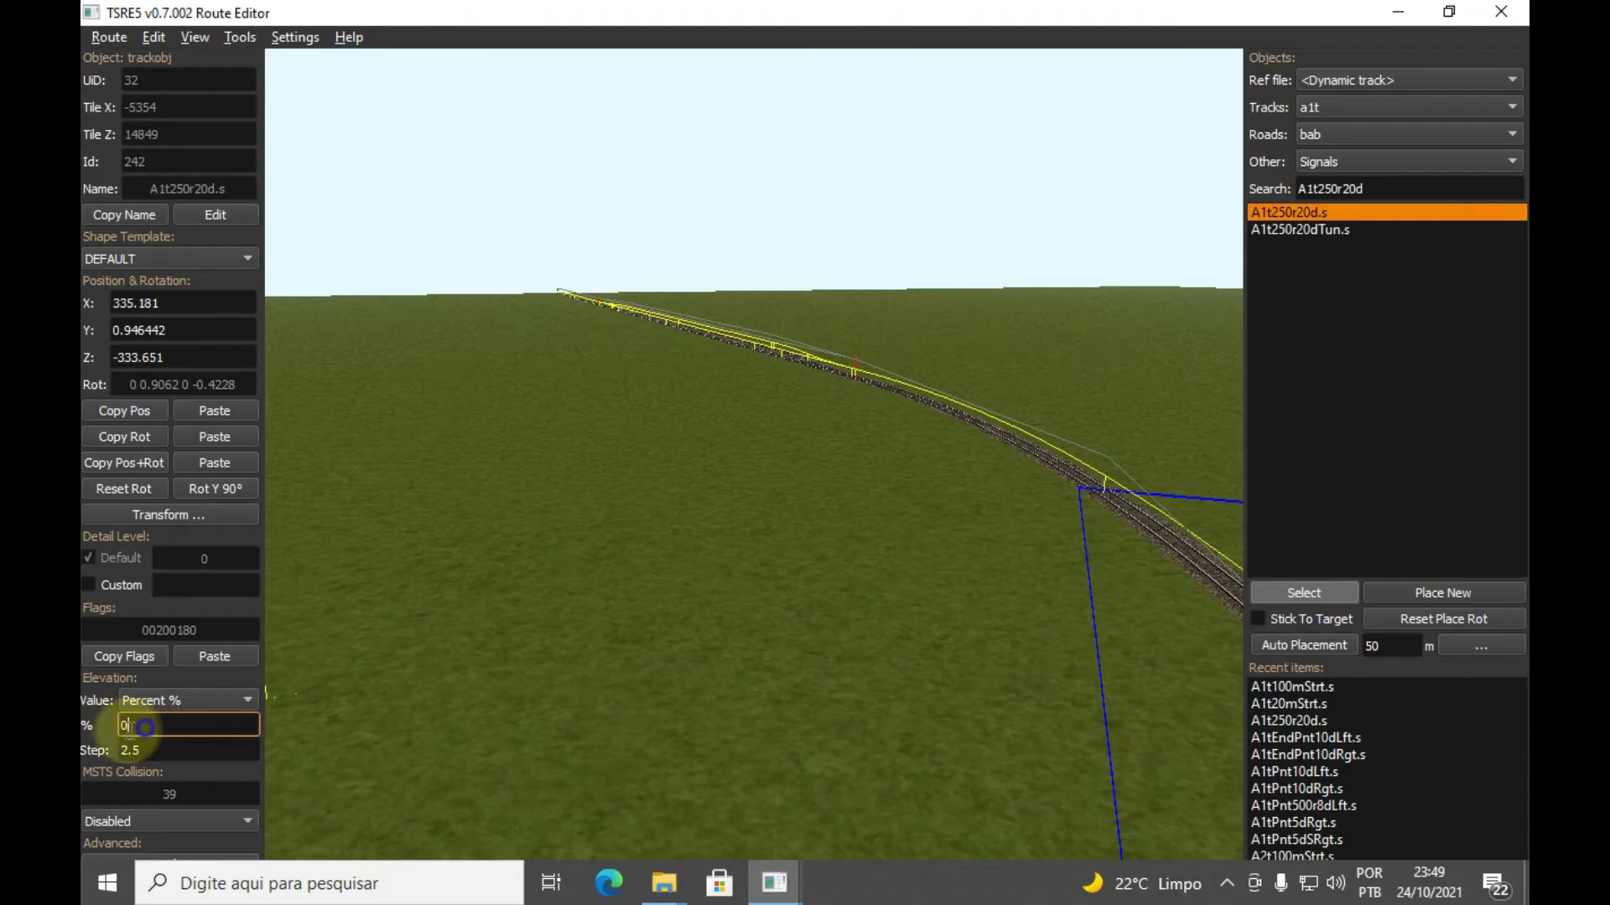
{"action": "right_click_drag", "start_coordinate": [528, 591], "coordinate": [637, 620]}
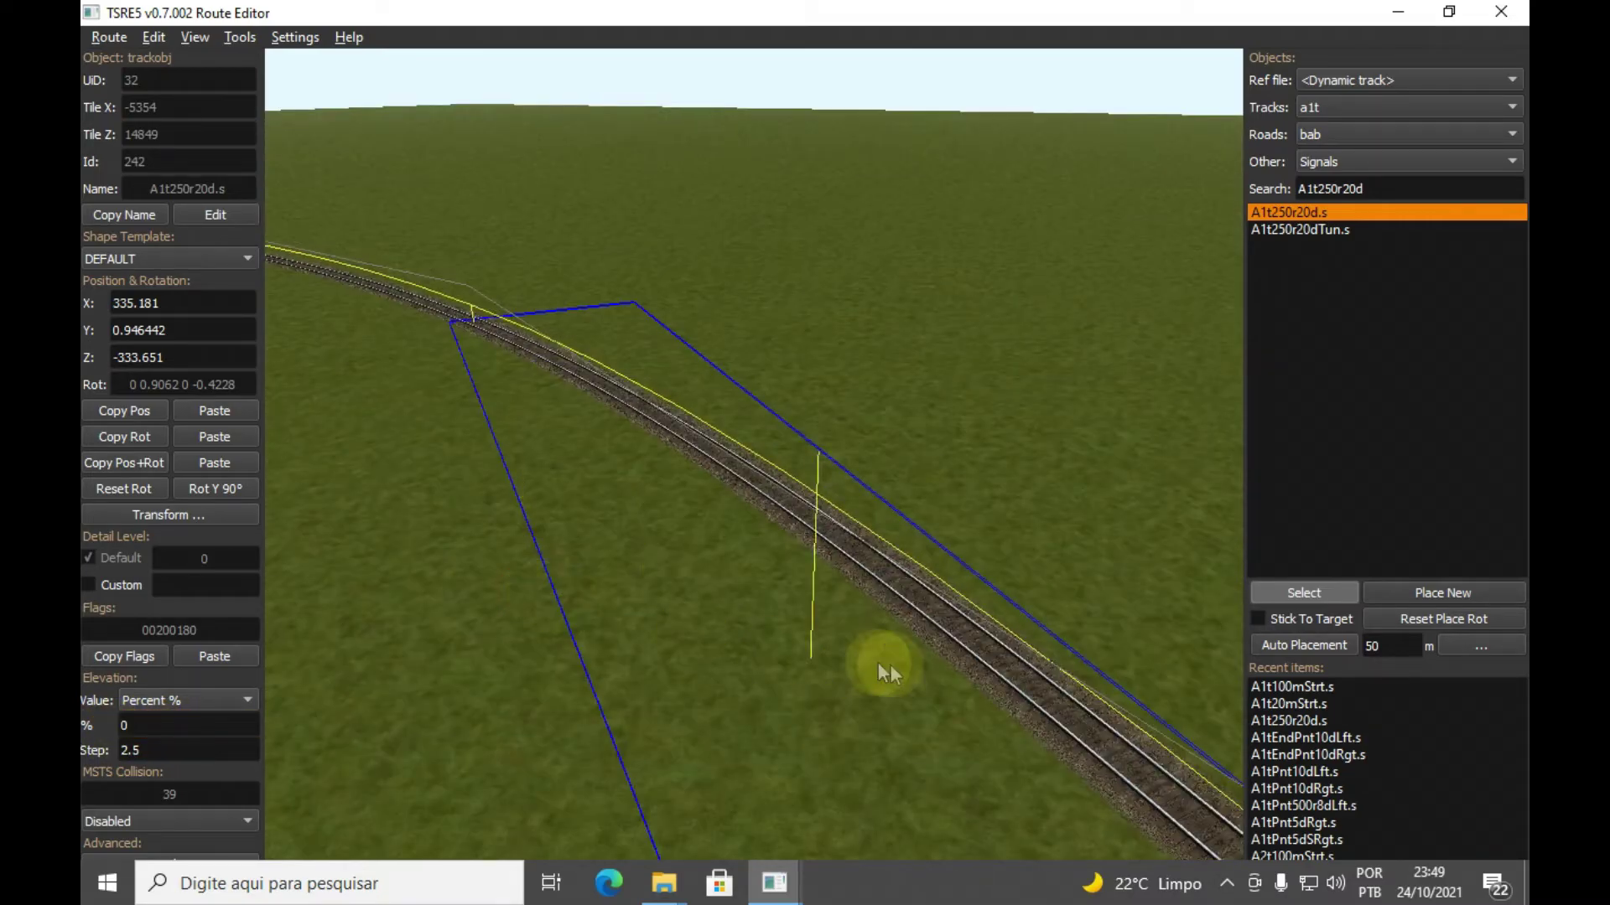
Deselect the curve and place A1t100mStrt.s at the end of the second curve
{"action": "right_click_drag", "start_coordinate": [943, 679], "coordinate": [1129, 543]}
{"action": "left_click", "coordinate": [1014, 457]}
{"action": "right_click_drag", "start_coordinate": [892, 456], "coordinate": [828, 452]}
{"action": "key", "text": "w"}
{"action": "left_click", "coordinate": [1292, 687]}
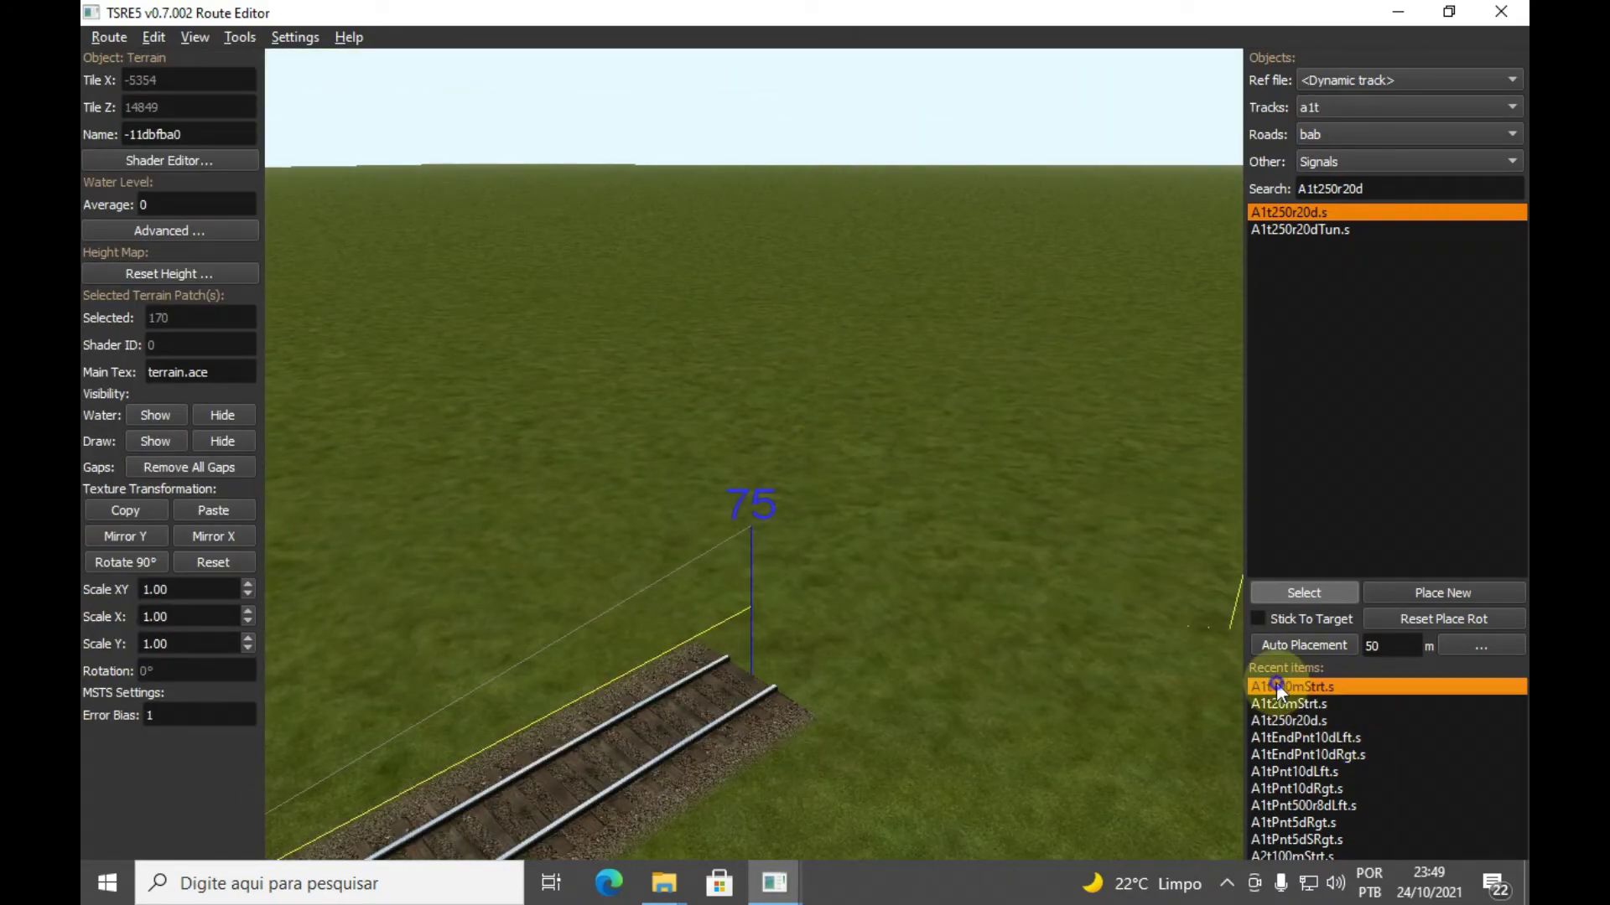
{"action": "left_click", "coordinate": [1422, 595]}
{"action": "left_click", "coordinate": [757, 668]}
{"action": "right_click_drag", "start_coordinate": [739, 668], "coordinate": [87, 768]}
{"action": "key", "text": "d"}
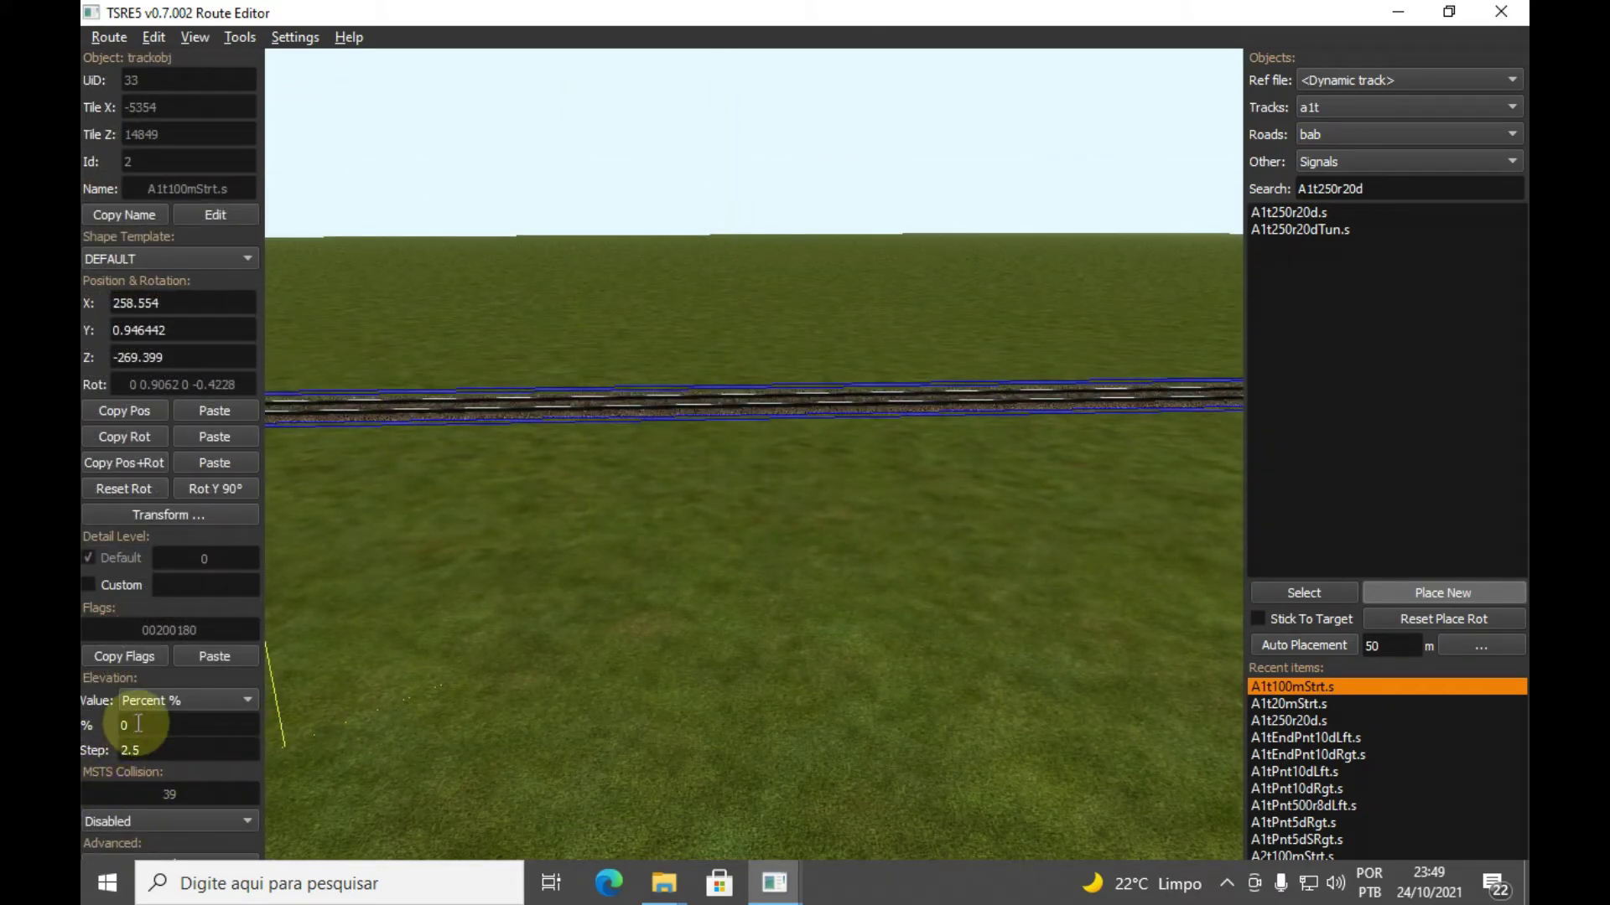
Try elevation values up to 20 percent on the new 100 m straight, and reset its elevation to 0
{"action": "type", "text": "2"}
{"action": "left_click_drag", "start_coordinate": [156, 726], "coordinate": [113, 730]}
{"action": "type", "text": "51020"}
{"action": "mouse_move", "coordinate": [651, 726]}
{"action": "right_mouse_down"}
{"action": "mouse_move", "coordinate": [663, 706]}
{"action": "mouse_move", "coordinate": [710, 703]}
{"action": "mouse_move", "coordinate": [671, 713]}
{"action": "right_mouse_up"}
{"action": "left_click_drag", "start_coordinate": [194, 727], "coordinate": [93, 738]}
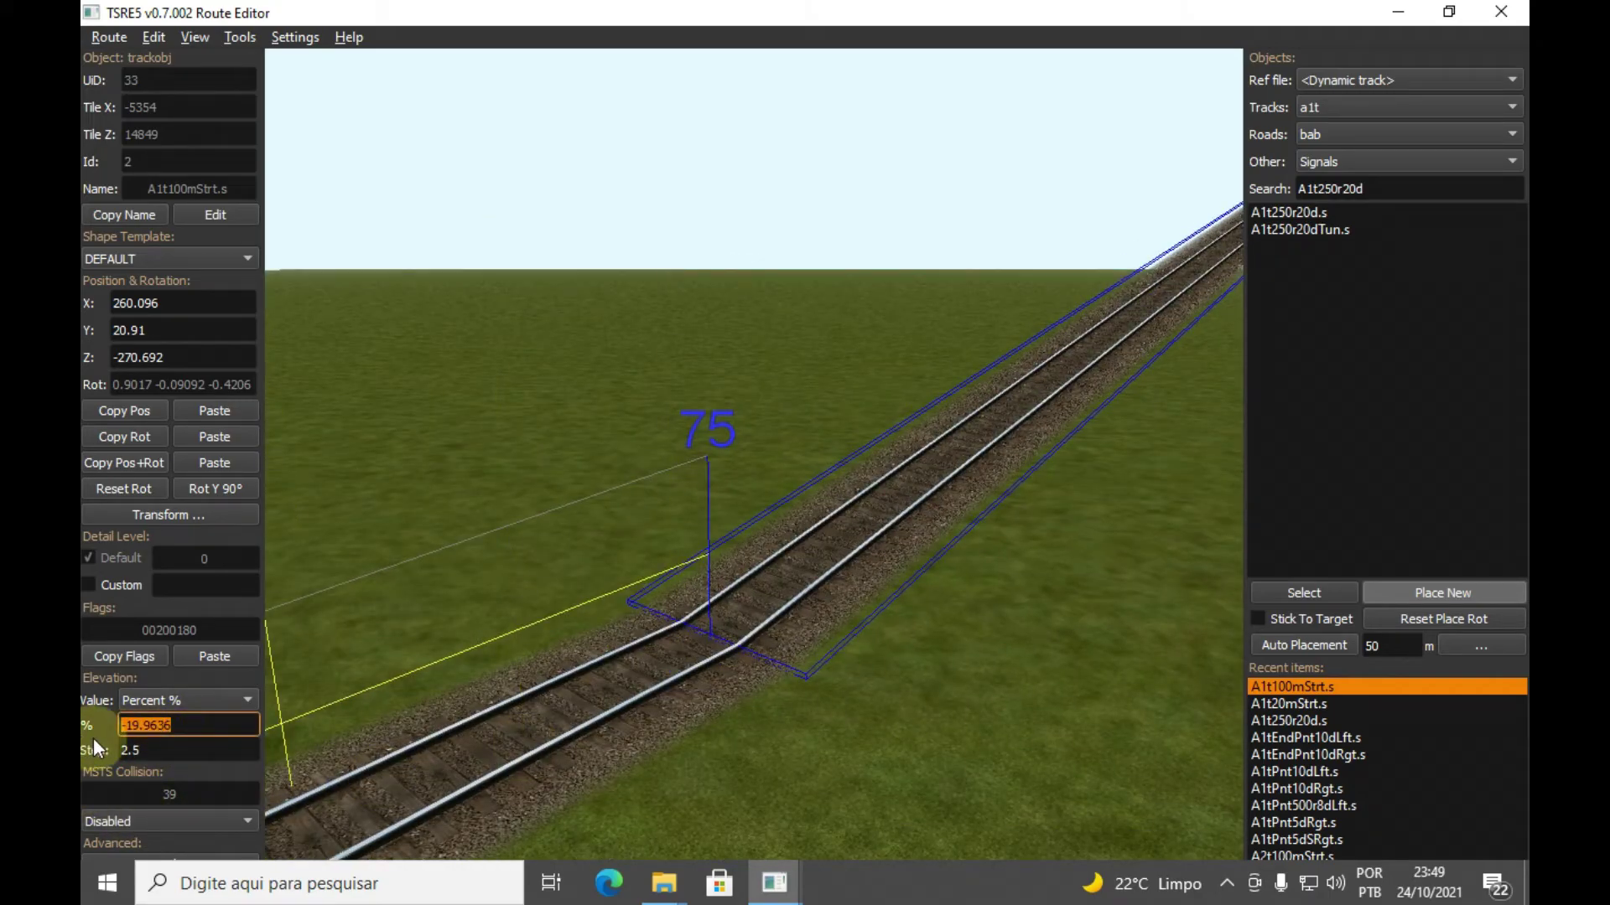
{"action": "type", "text": "0"}
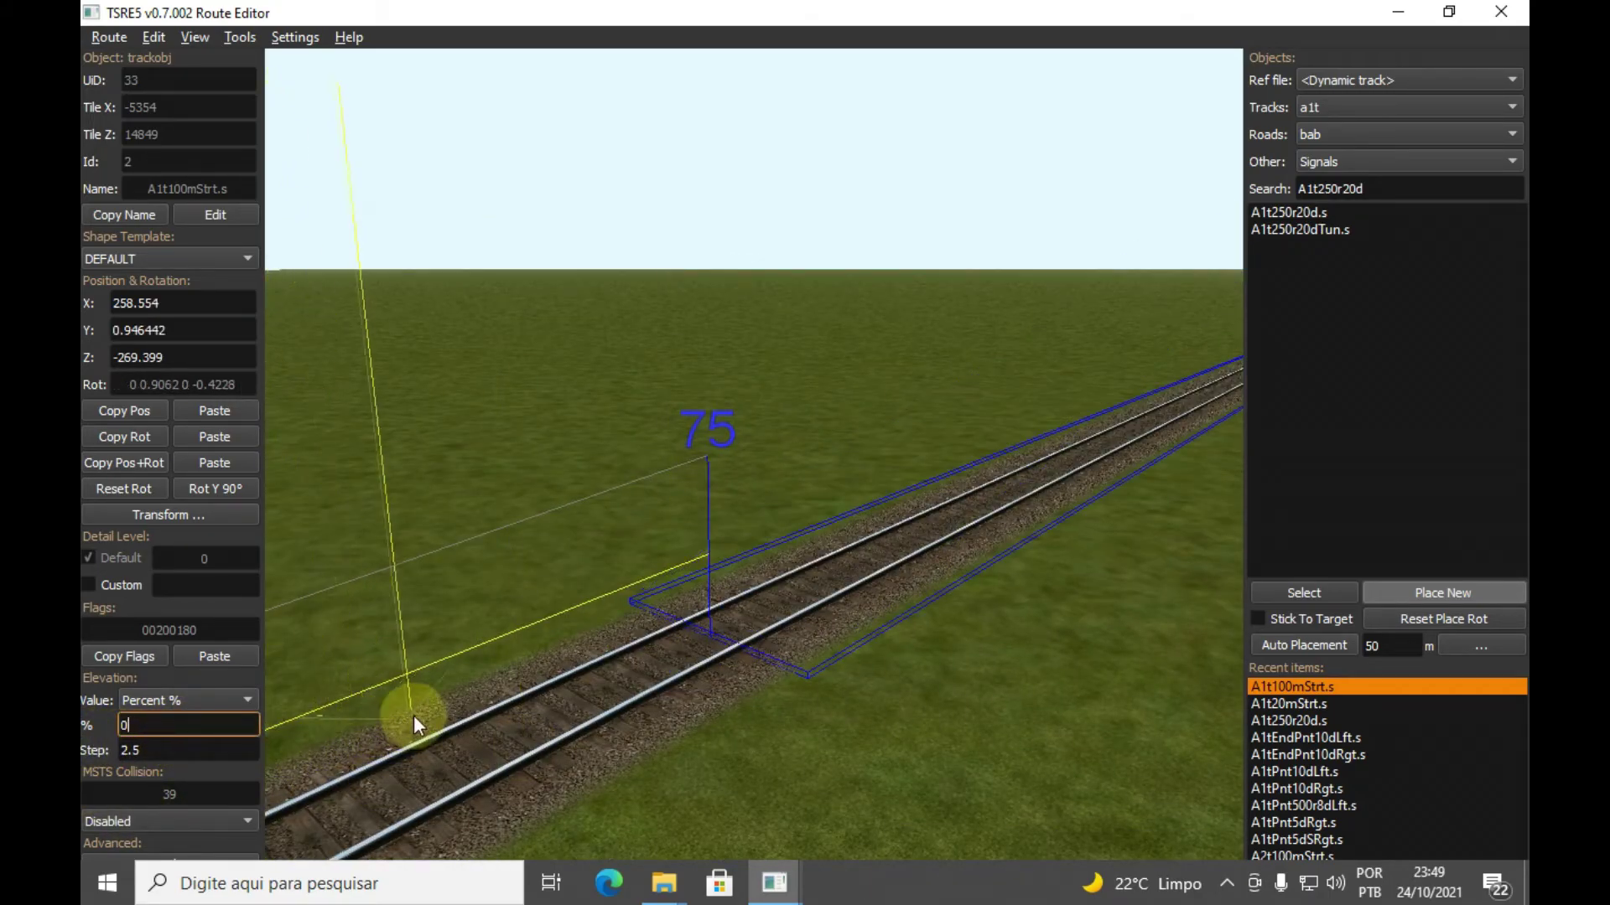
Set the 100 m straight's elevation to -5 percent and join it to the curve
{"action": "type", "text": "-5"}
{"action": "mouse_move", "coordinate": [837, 634]}
{"action": "right_mouse_down"}
{"action": "mouse_move", "coordinate": [850, 627]}
{"action": "mouse_move", "coordinate": [716, 631]}
{"action": "mouse_move", "coordinate": [812, 637]}
{"action": "right_mouse_up"}
{"action": "key", "text": "d"}
{"action": "key", "text": "w"}
{"action": "key", "text": "z"}
Inspect the climbing 100 m straight from several angles, select it, and fit the terrain beneath it
{"action": "key", "text": "w"}
{"action": "key", "text": "d"}
{"action": "key", "text": "e"}
{"action": "key", "text": "w"}
{"action": "key", "text": "s"}
{"action": "left_click", "coordinate": [838, 386]}
{"action": "mouse_move", "coordinate": [839, 385]}
{"action": "right_mouse_down"}
{"action": "mouse_move", "coordinate": [650, 512]}
{"action": "mouse_move", "coordinate": [680, 505]}
{"action": "mouse_move", "coordinate": [615, 493]}
{"action": "mouse_move", "coordinate": [655, 491]}
{"action": "right_mouse_up"}
{"action": "key", "text": "w"}
{"action": "left_click_drag", "start_coordinate": [722, 508], "coordinate": [736, 508]}
{"action": "right_click_drag", "start_coordinate": [736, 506], "coordinate": [1428, 668]}
{"action": "key", "text": "w"}
{"action": "left_click", "coordinate": [586, 424]}
{"action": "key", "text": "z"}
{"action": "left_click", "coordinate": [694, 498]}
{"action": "key", "text": "s"}
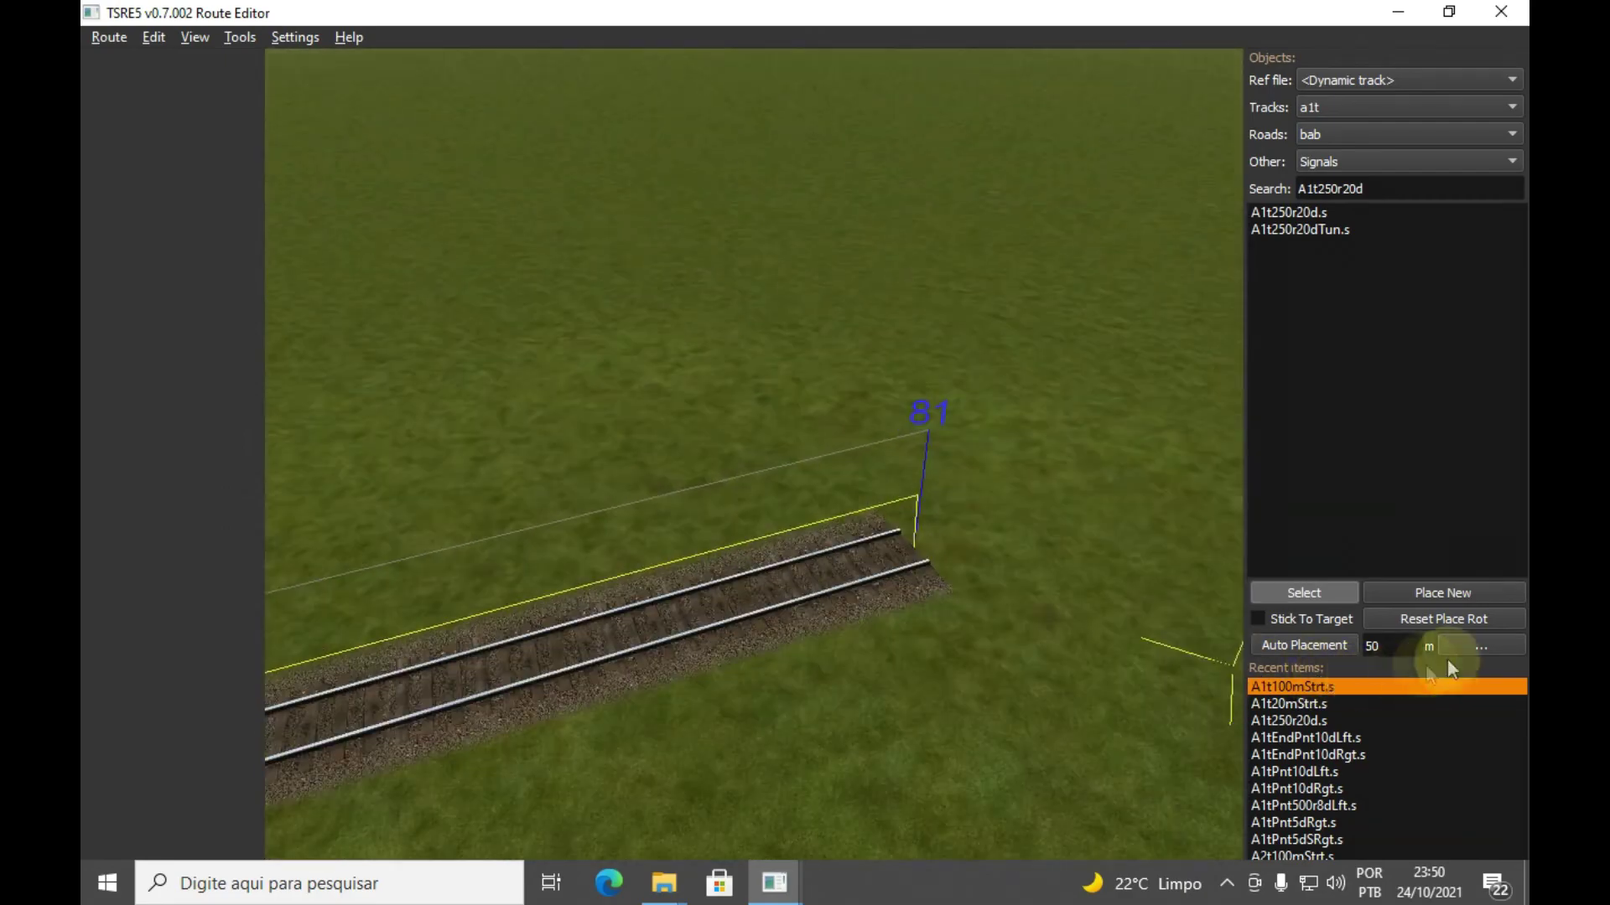
Place another A1t100mStrt.s at the raised end of the climbing straight, give it a 5 percent descending slope, and join it
{"action": "left_click", "coordinate": [1457, 591]}
{"action": "left_click", "coordinate": [947, 557]}
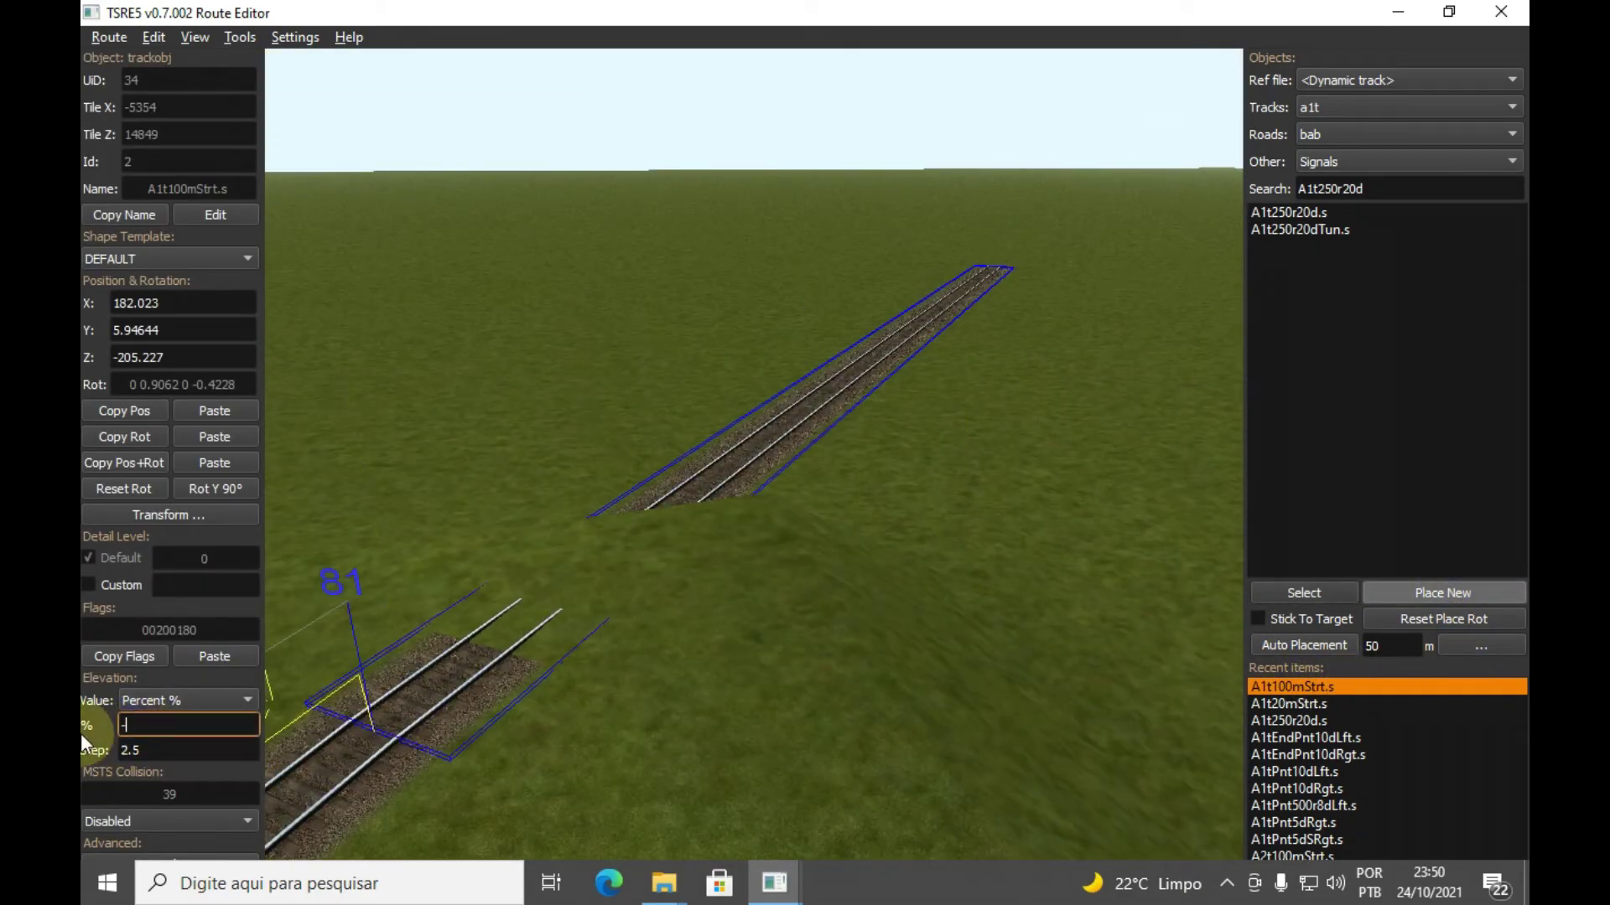
{"action": "type", "text": "5"}
{"action": "right_click_drag", "start_coordinate": [732, 671], "coordinate": [252, 771]}
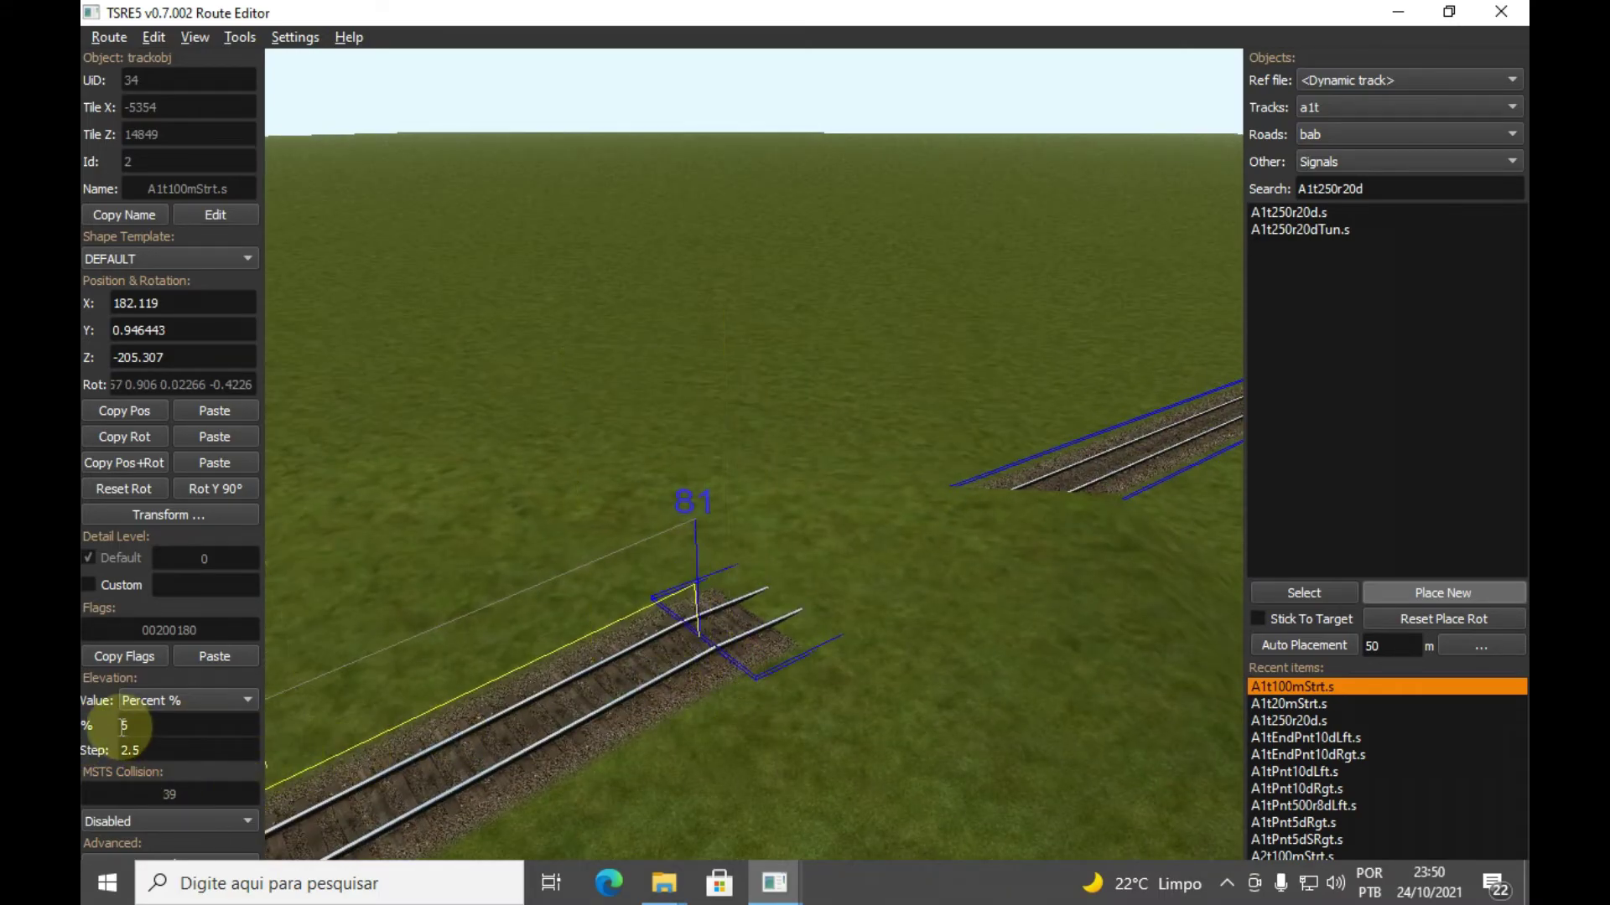
{"action": "mouse_move", "coordinate": [662, 719]}
{"action": "right_mouse_down"}
{"action": "mouse_move", "coordinate": [686, 718]}
{"action": "mouse_move", "coordinate": [645, 711]}
{"action": "right_mouse_up"}
{"action": "left_click_drag", "start_coordinate": [168, 727], "coordinate": [82, 739]}
{"action": "type", "text": "-5"}
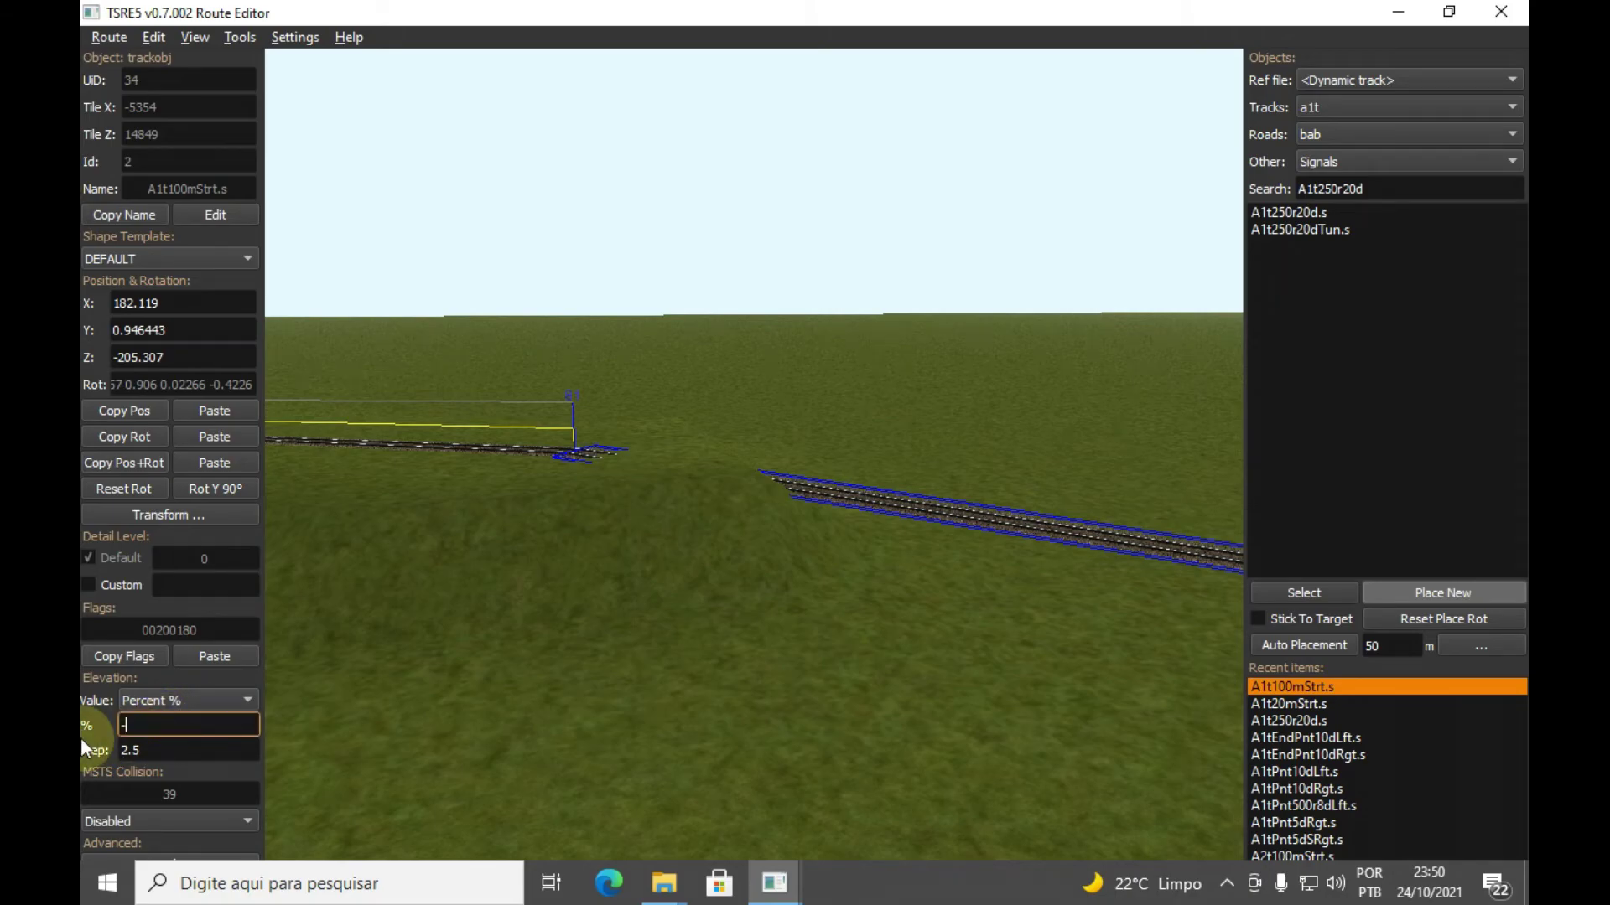
{"action": "mouse_move", "coordinate": [726, 706]}
{"action": "right_mouse_down"}
{"action": "mouse_move", "coordinate": [753, 710]}
{"action": "mouse_move", "coordinate": [704, 718]}
{"action": "right_mouse_up"}
{"action": "key", "text": "z"}
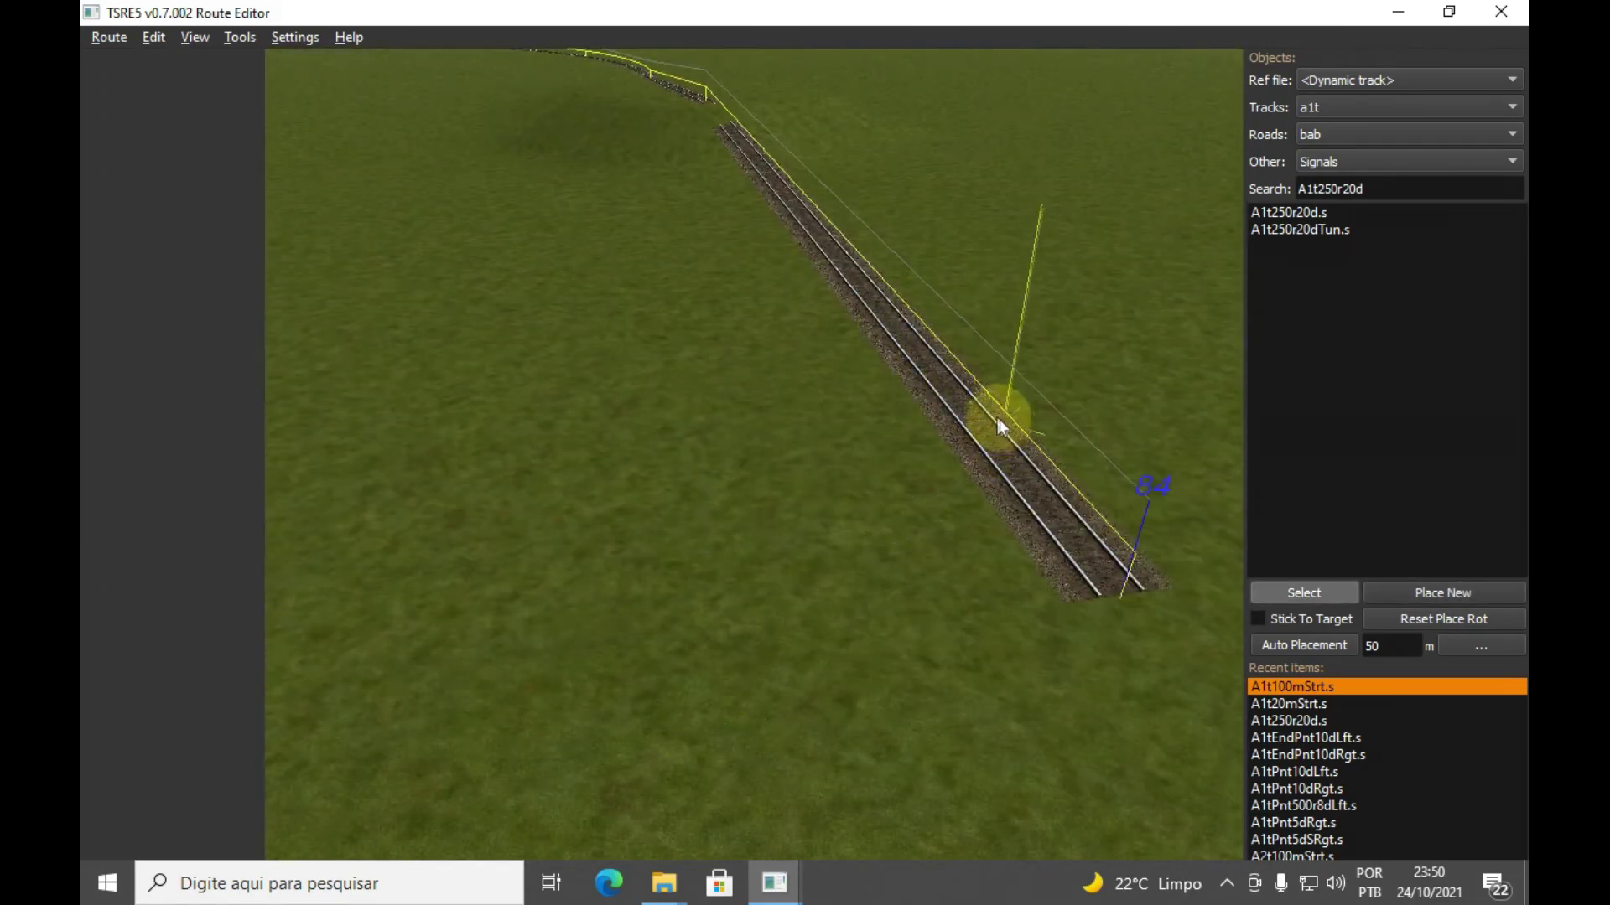
Look over the laid route from the sloped straights back through the curves, merging switch and double-track section
{"action": "left_click", "coordinate": [994, 415]}
{"action": "left_click", "coordinate": [687, 518]}
{"action": "right_click_drag", "start_coordinate": [687, 518], "coordinate": [761, 533]}
{"action": "key", "text": "w"}
{"action": "key", "text": "a"}
{"action": "key", "text": "w"}
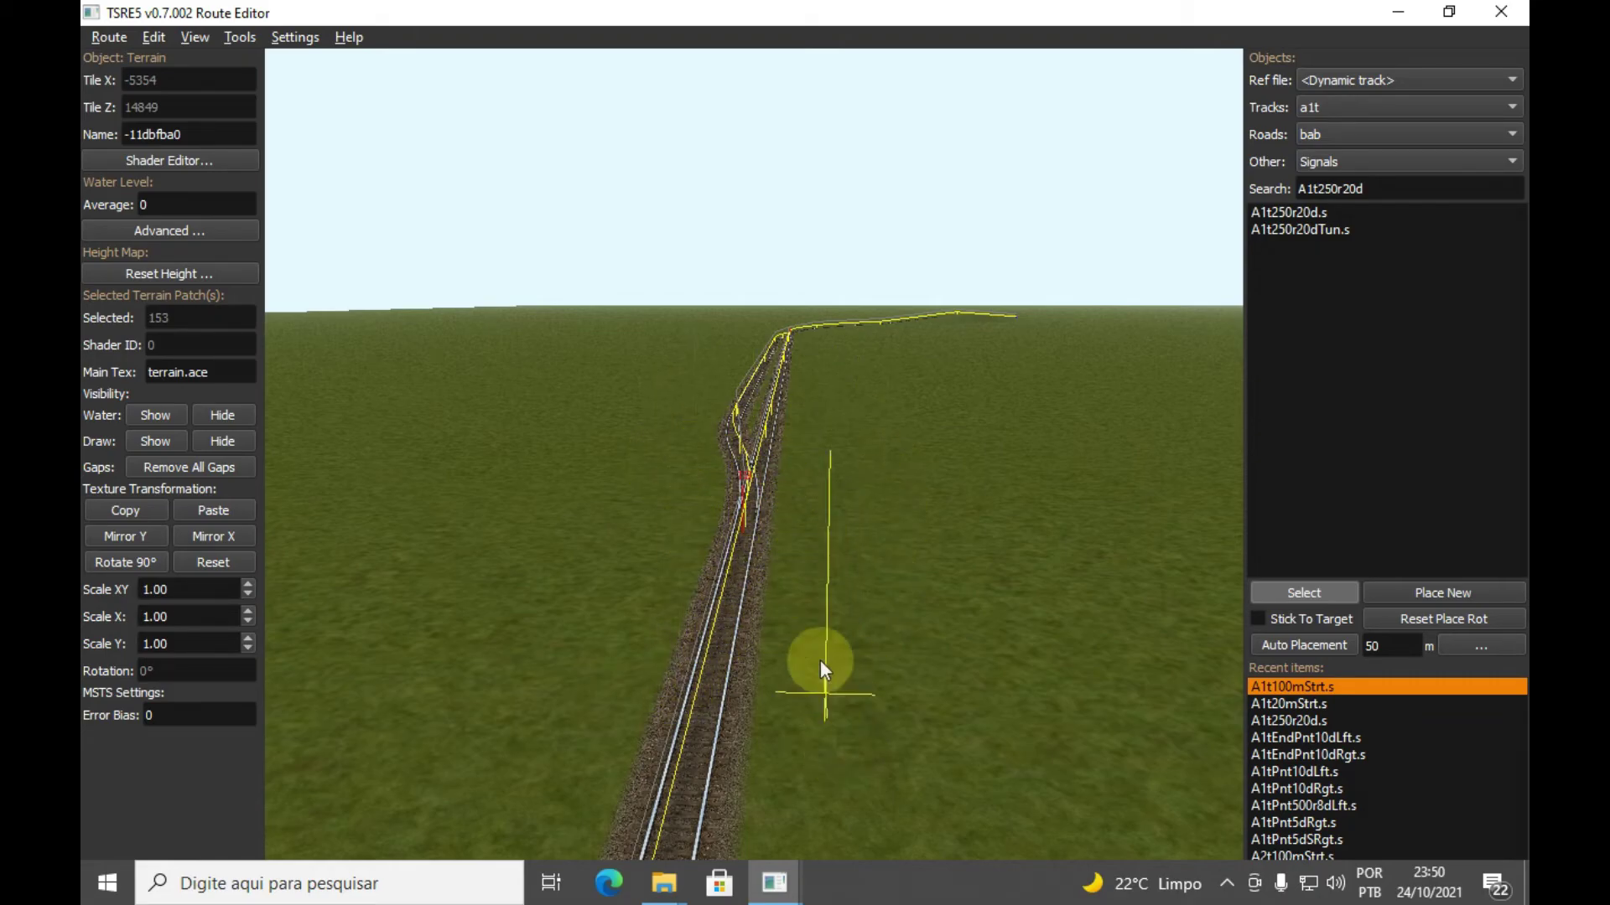
{"action": "right_click_drag", "start_coordinate": [837, 547], "coordinate": [751, 550]}
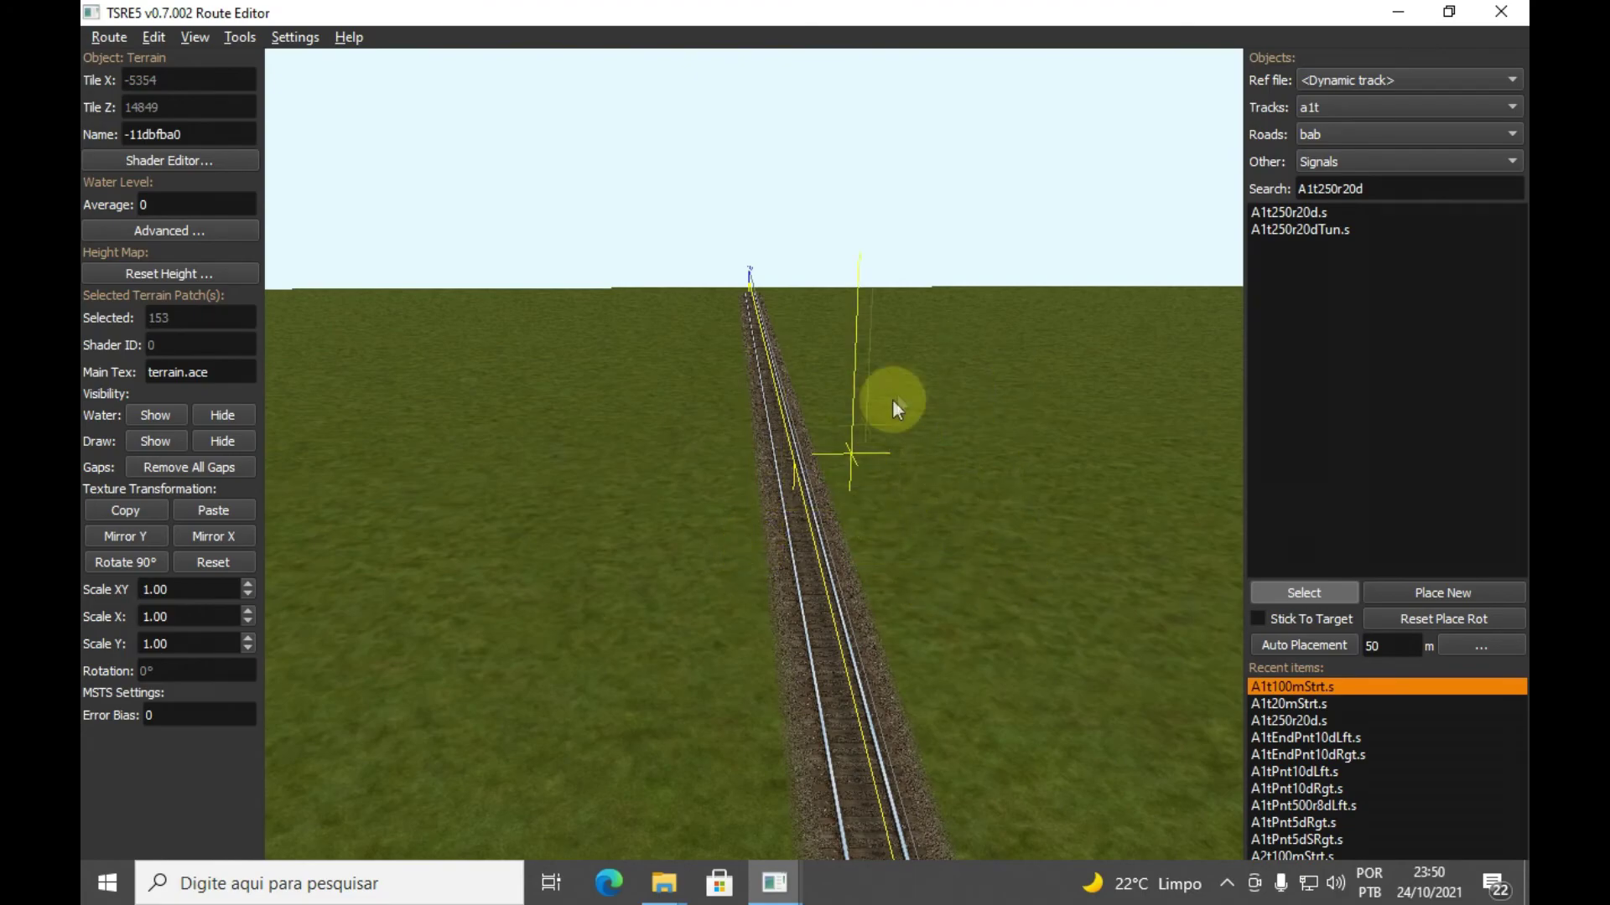
{"action": "right_click_drag", "start_coordinate": [588, 494], "coordinate": [721, 495]}
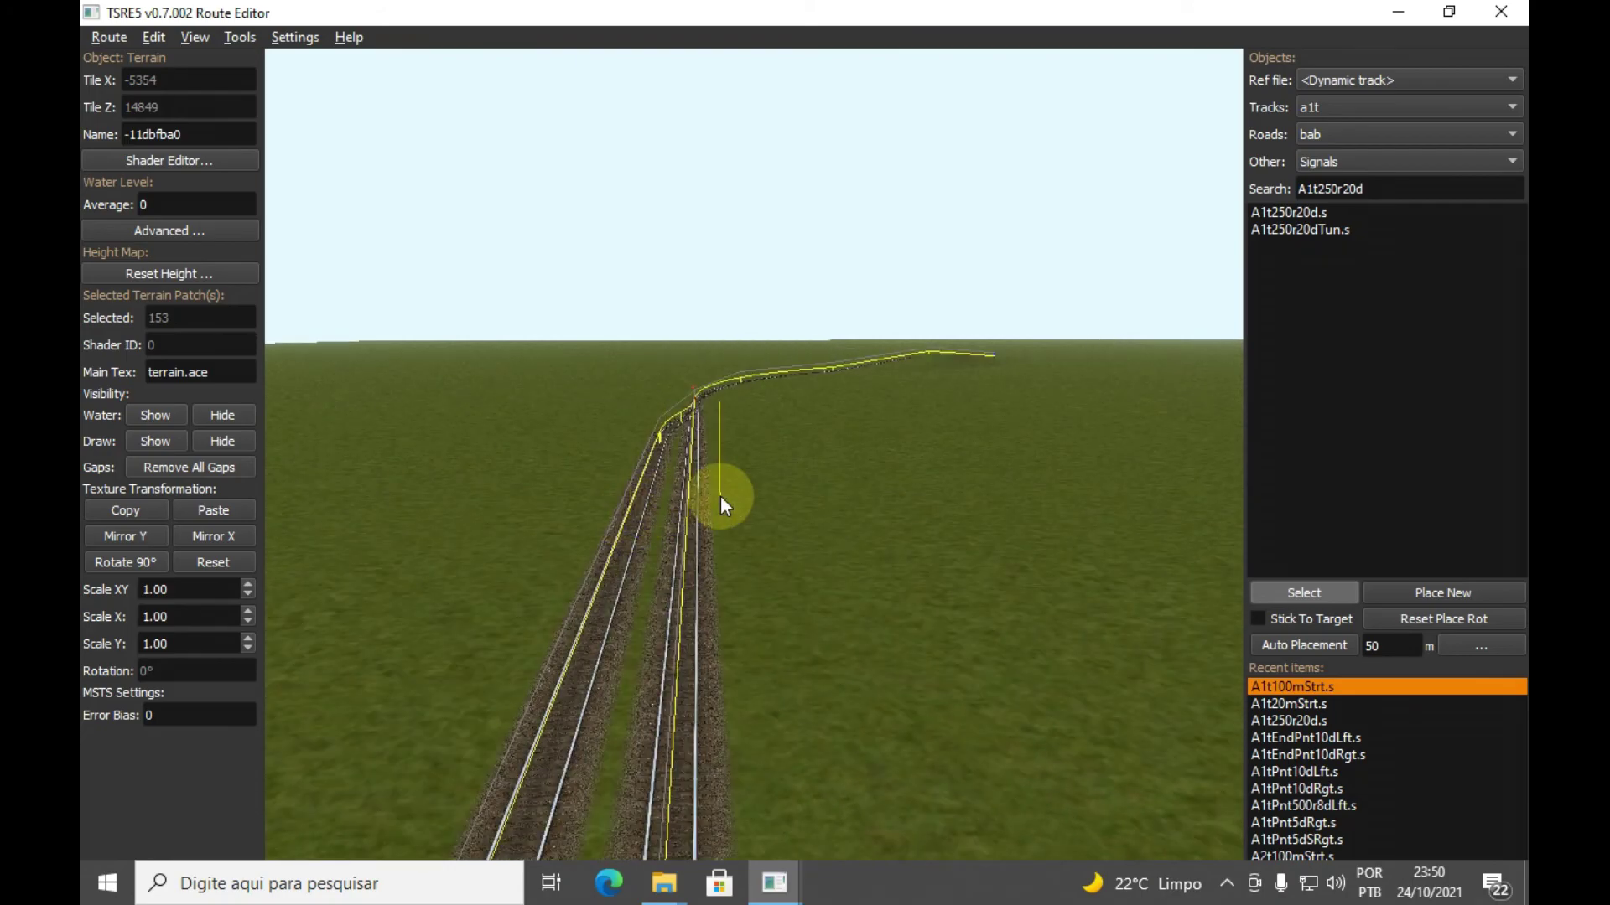